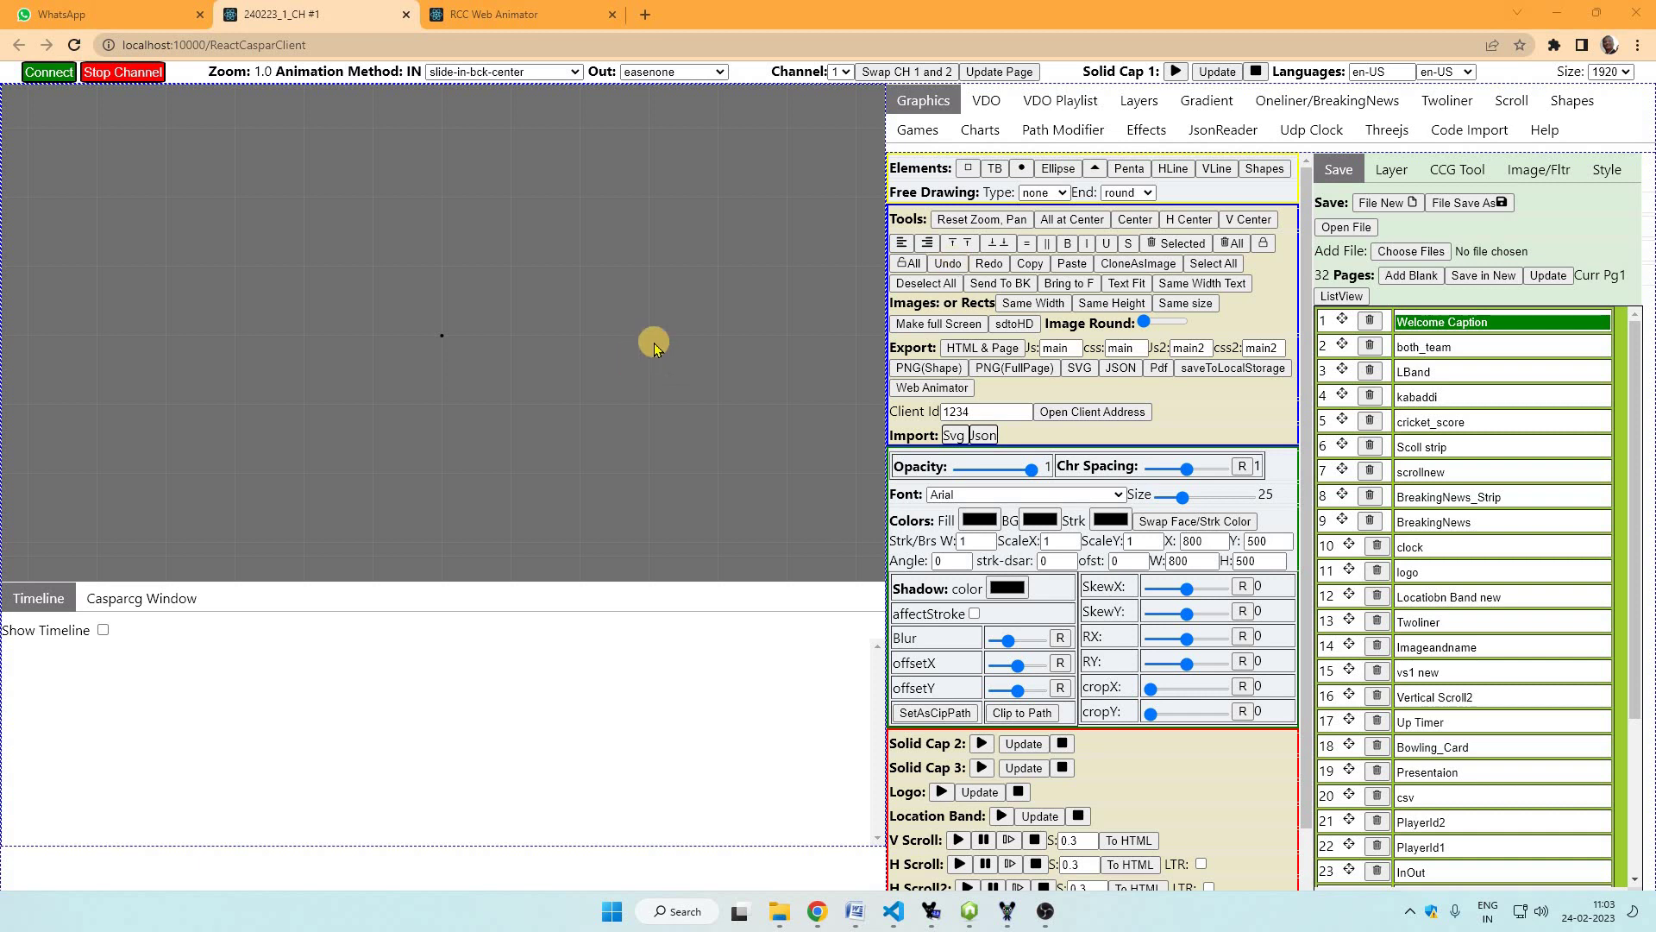
- Add a text box caption on a blue strip and insert the Belize.png flag image beside its far end
{"action": "left_click", "coordinate": [993, 170]}
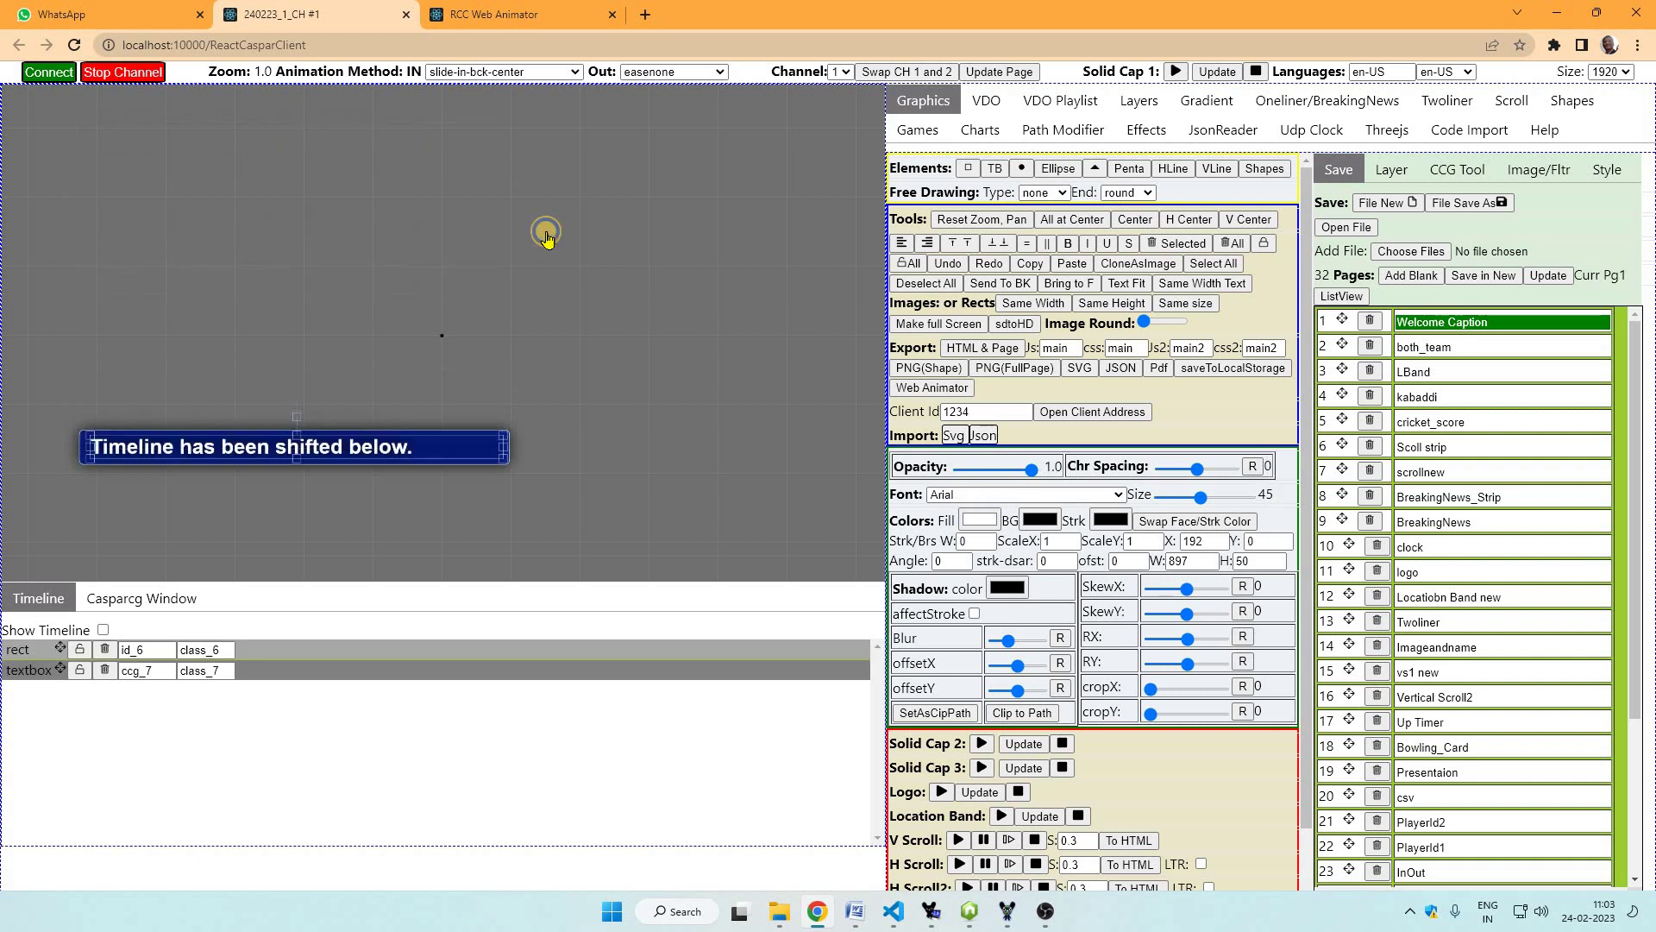
{"action": "right_click", "coordinate": [570, 112]}
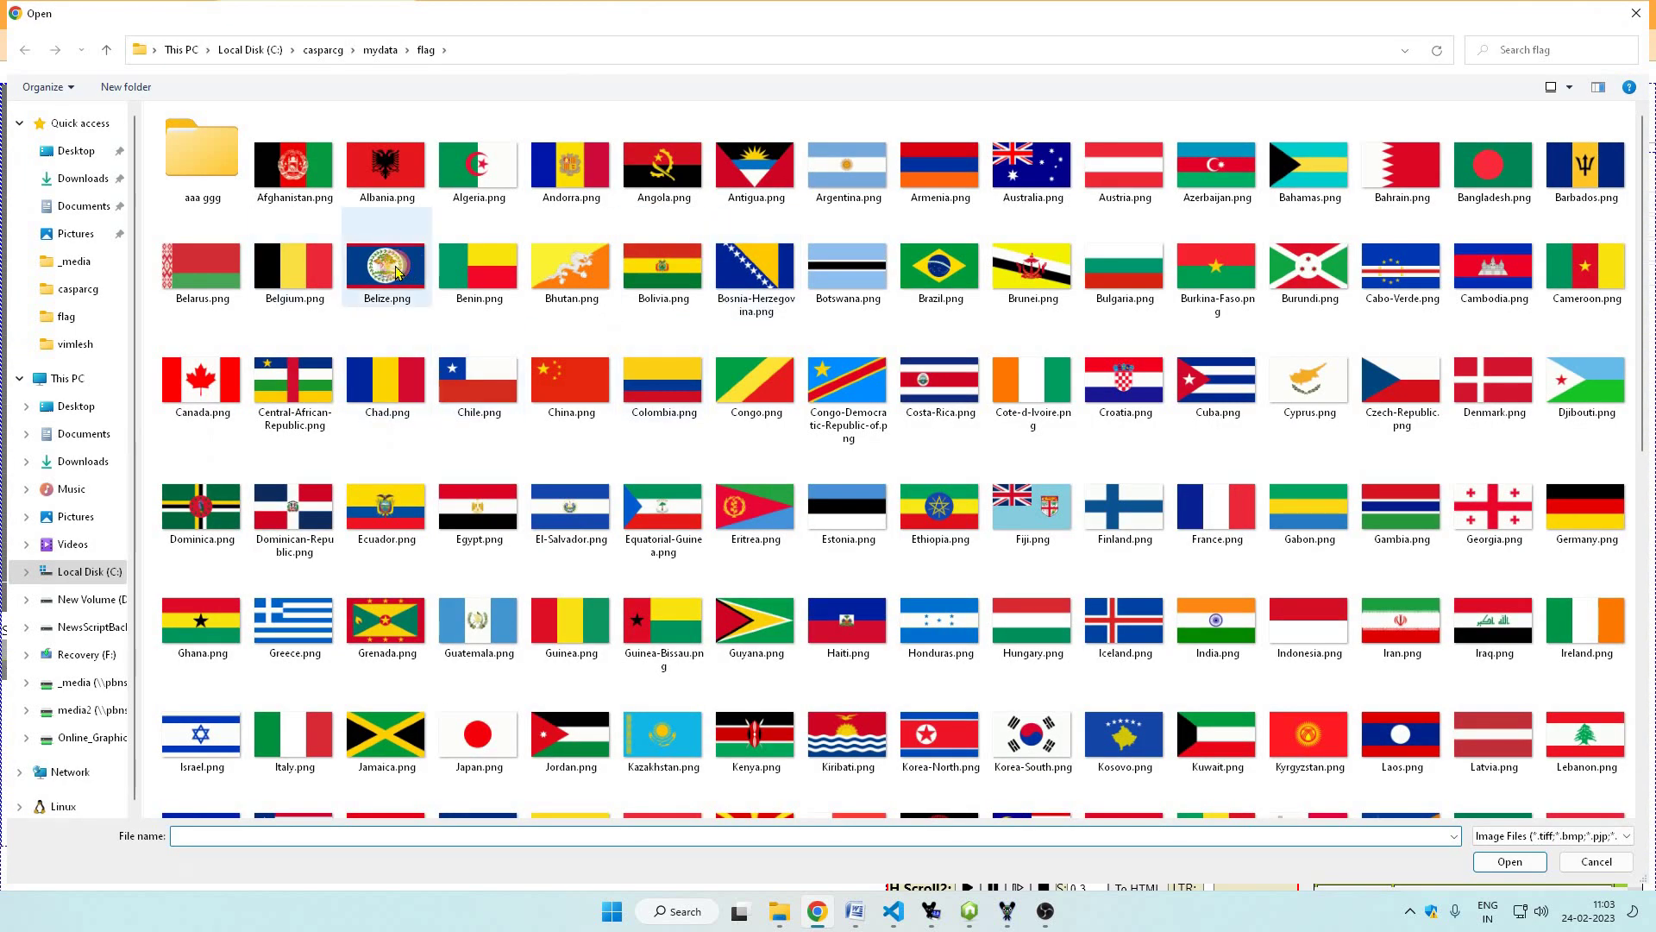
{"action": "double_click", "coordinate": [433, 298]}
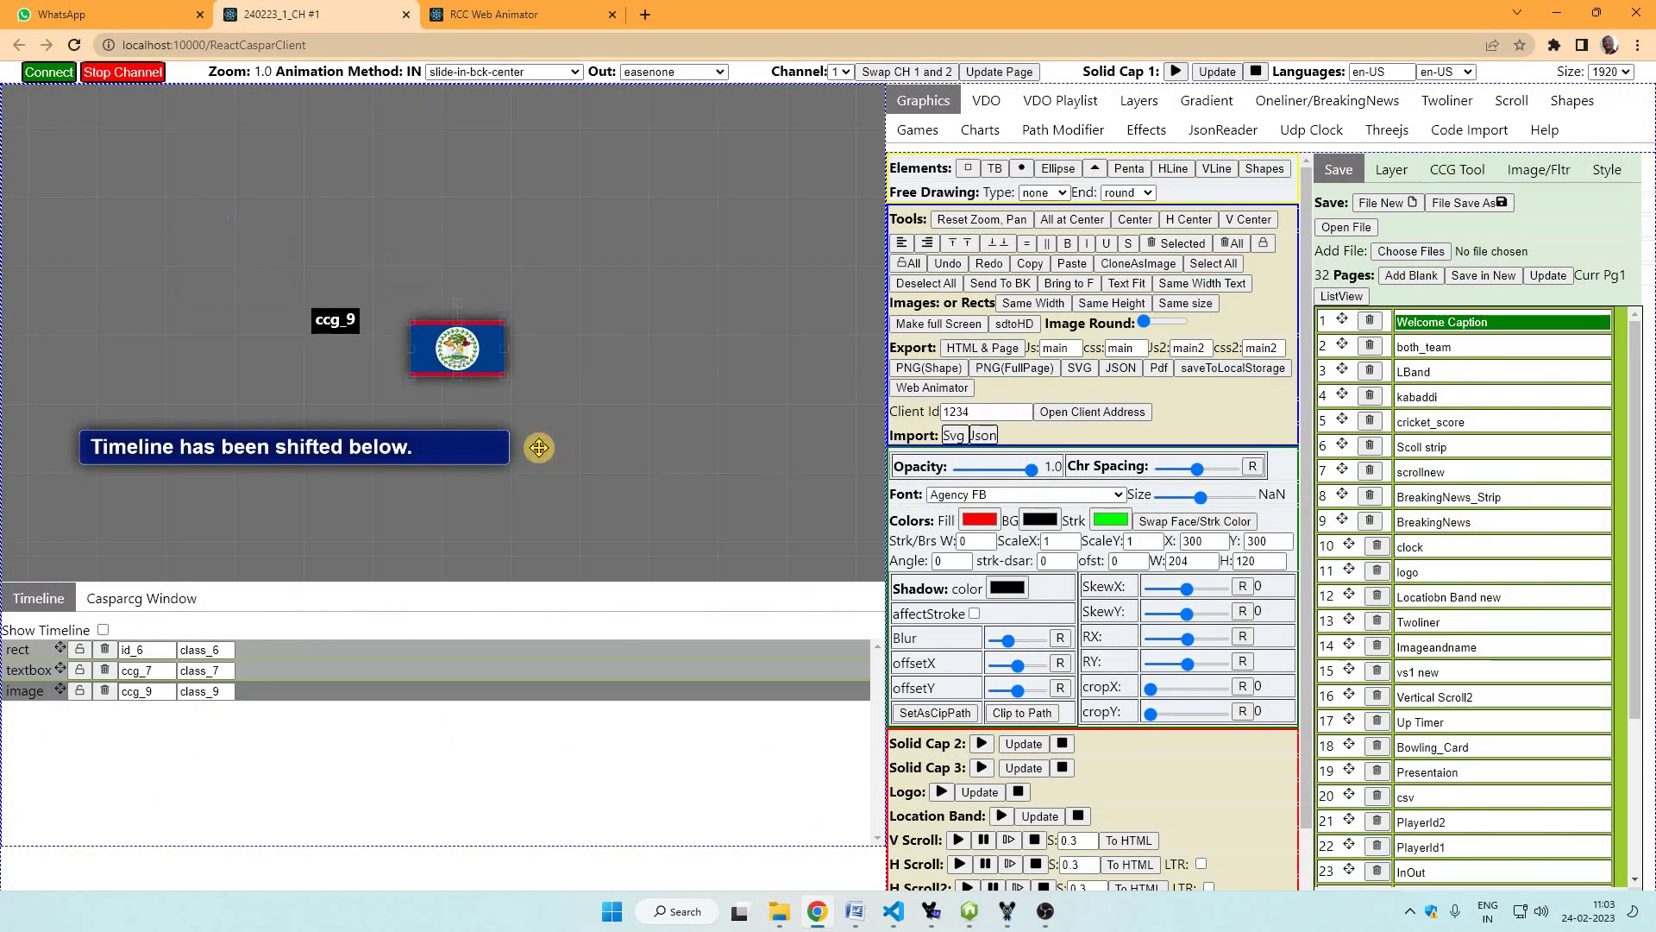
{"action": "left_click_drag", "start_coordinate": [539, 448], "coordinate": [296, 438]}
- Set the text box layer's ID to ccgf0 and the flag image layer's ID to ccgf1
{"action": "left_click", "coordinate": [138, 677]}
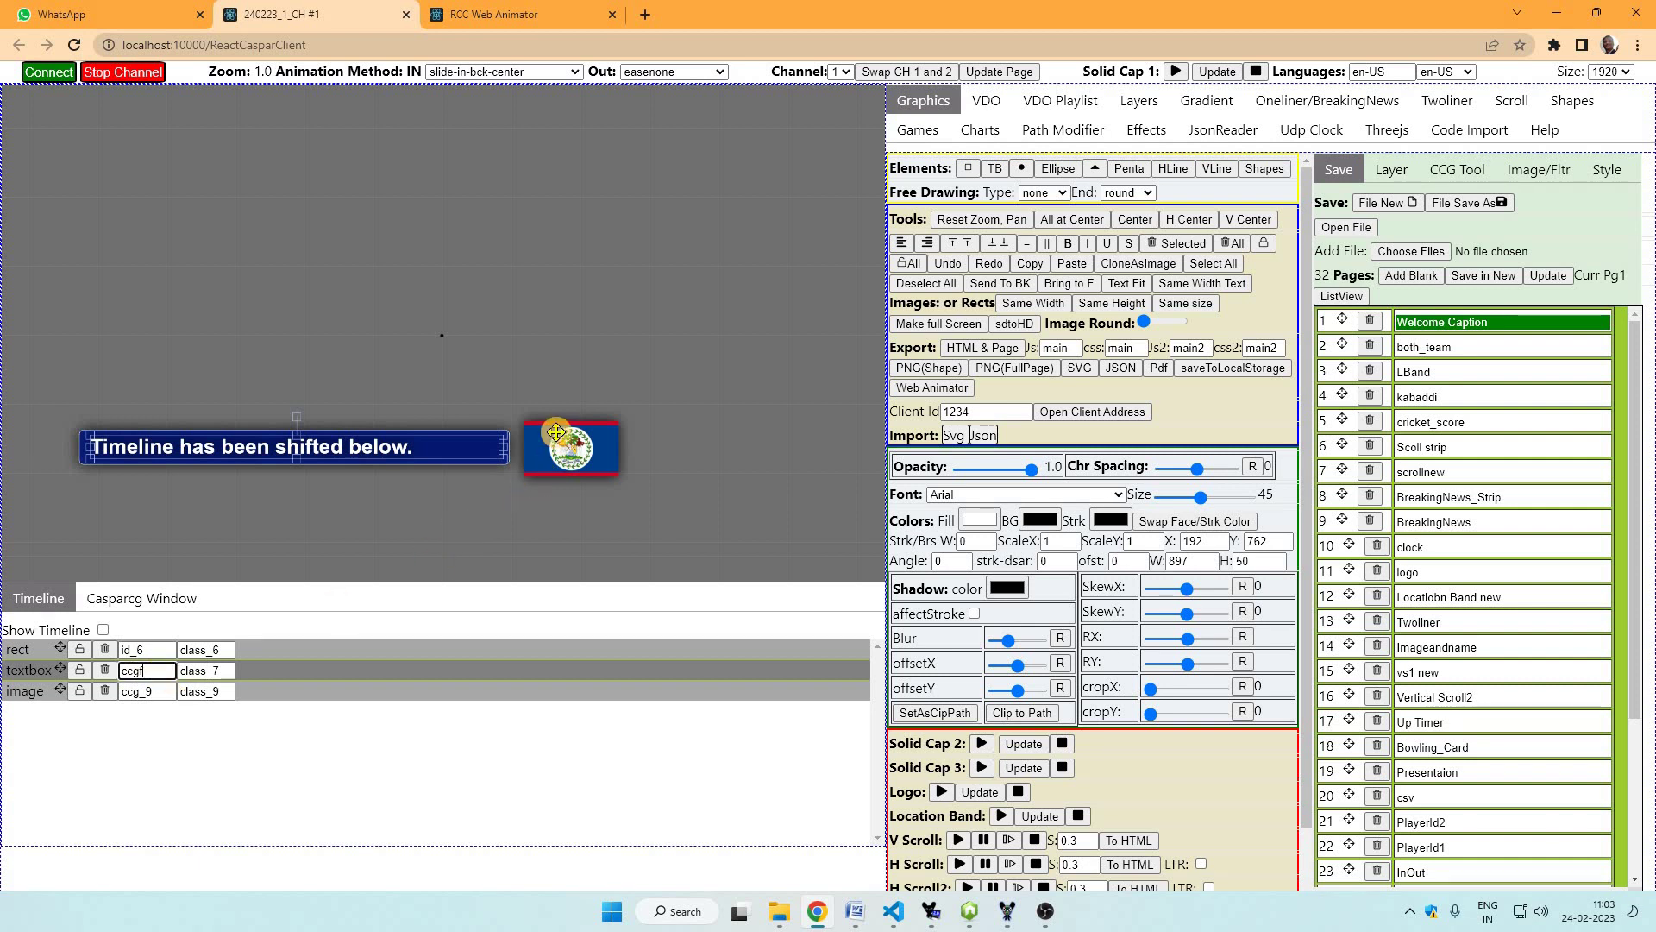
{"action": "type", "text": "f0"}
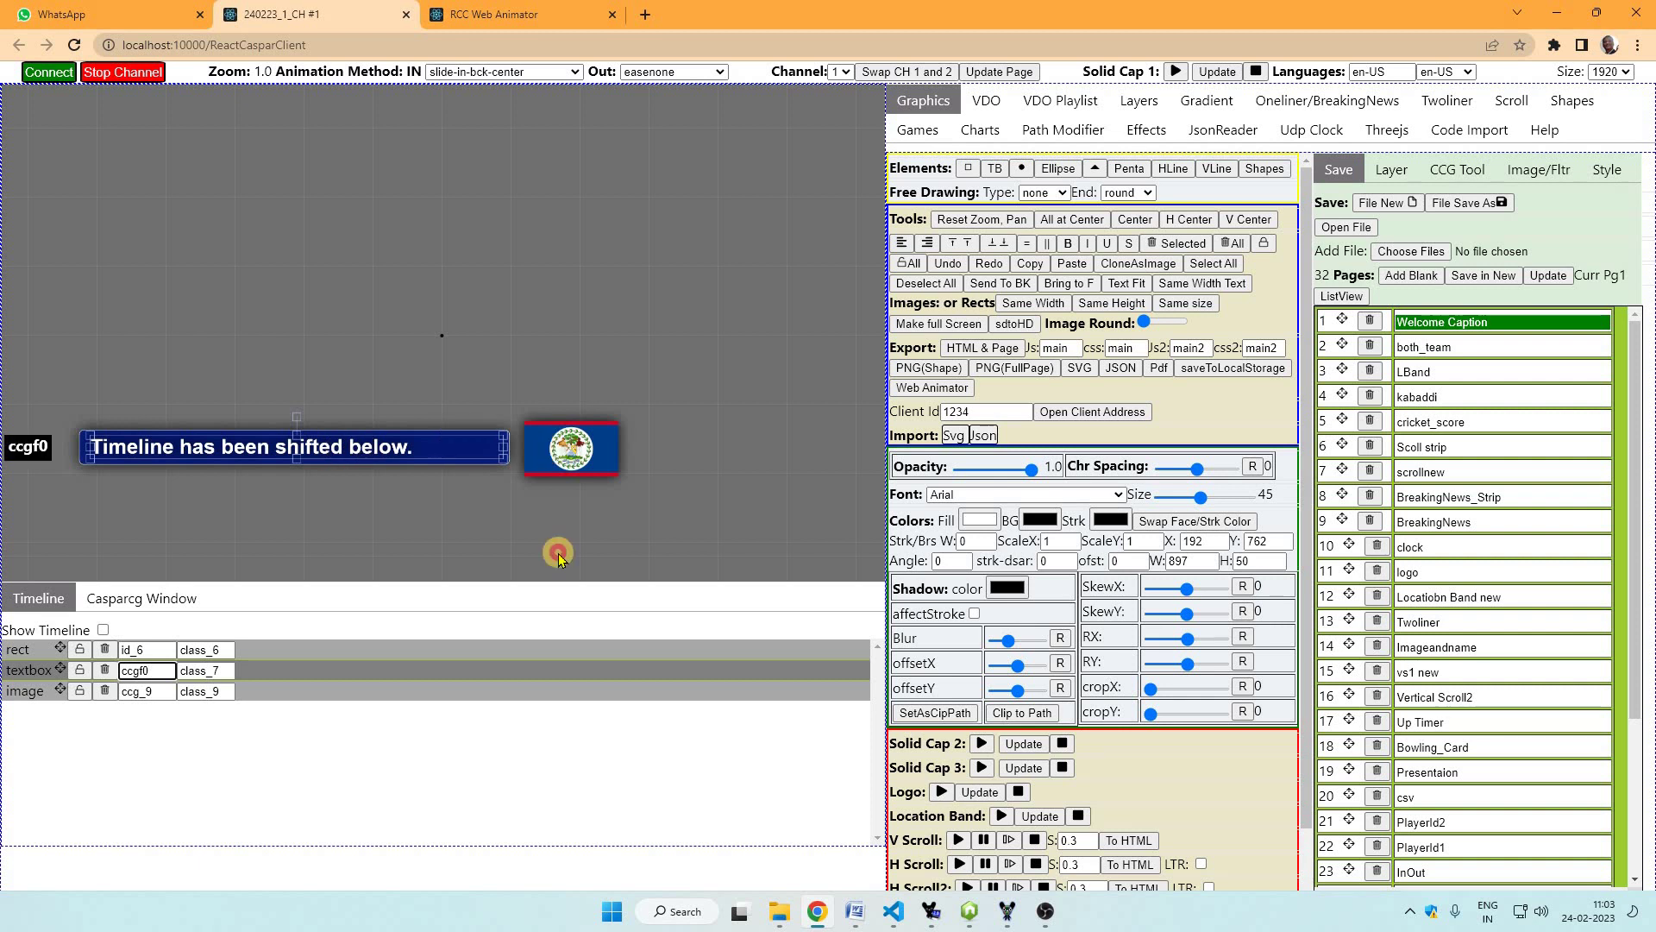
{"action": "left_click", "coordinate": [159, 691]}
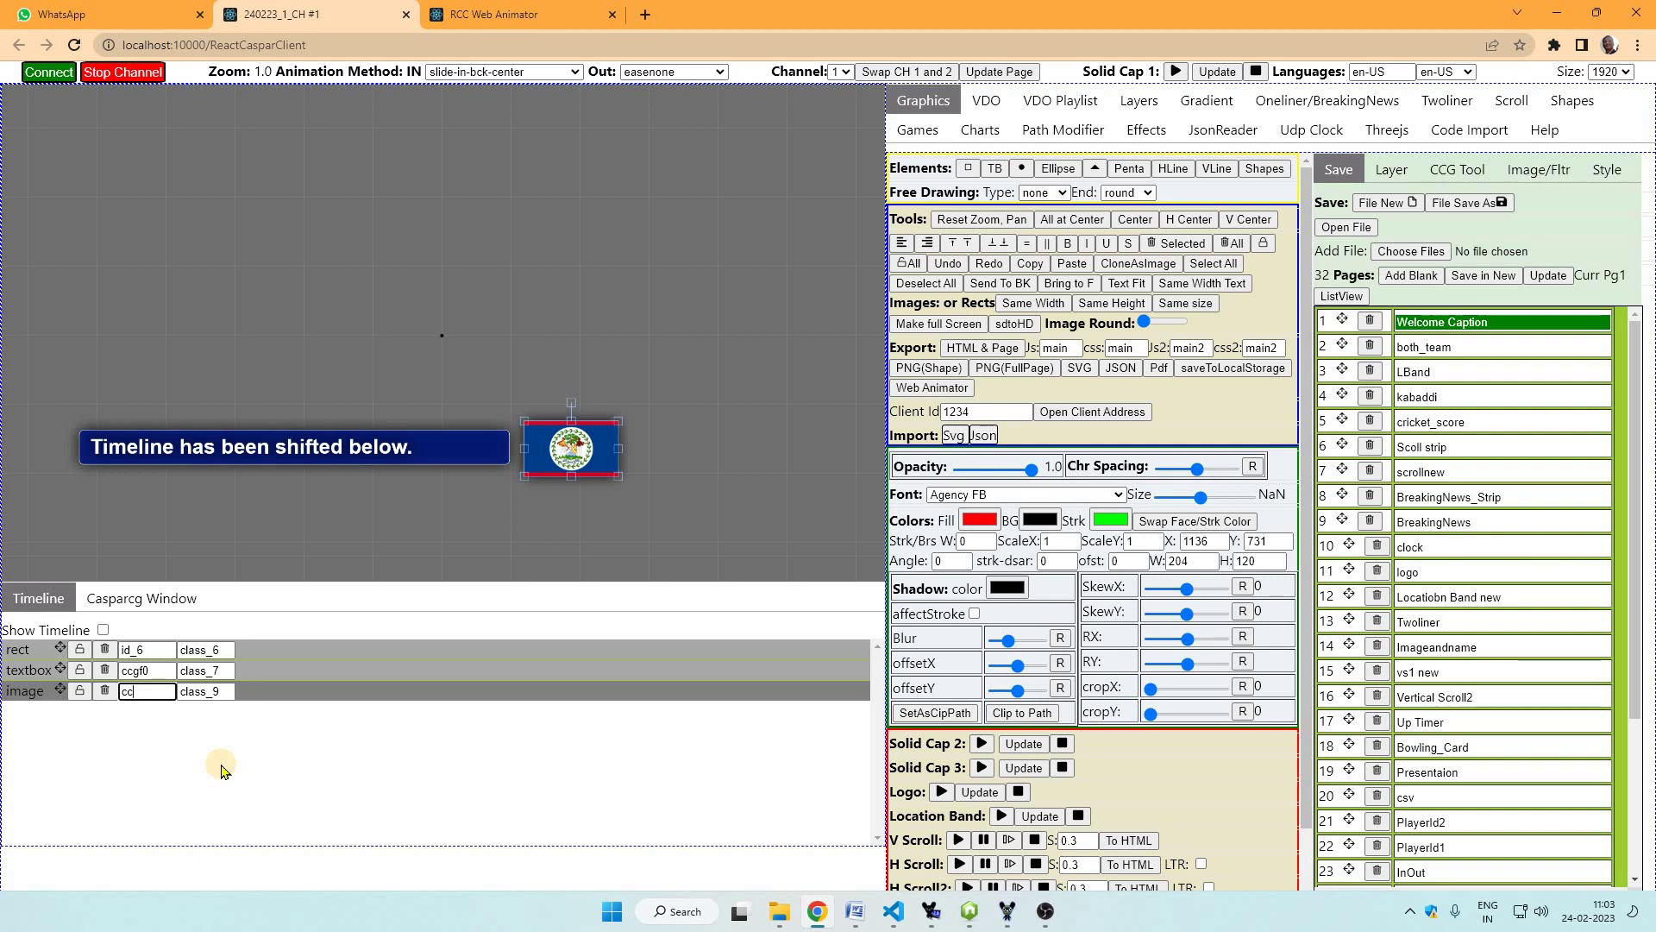
{"action": "type", "text": "f1"}
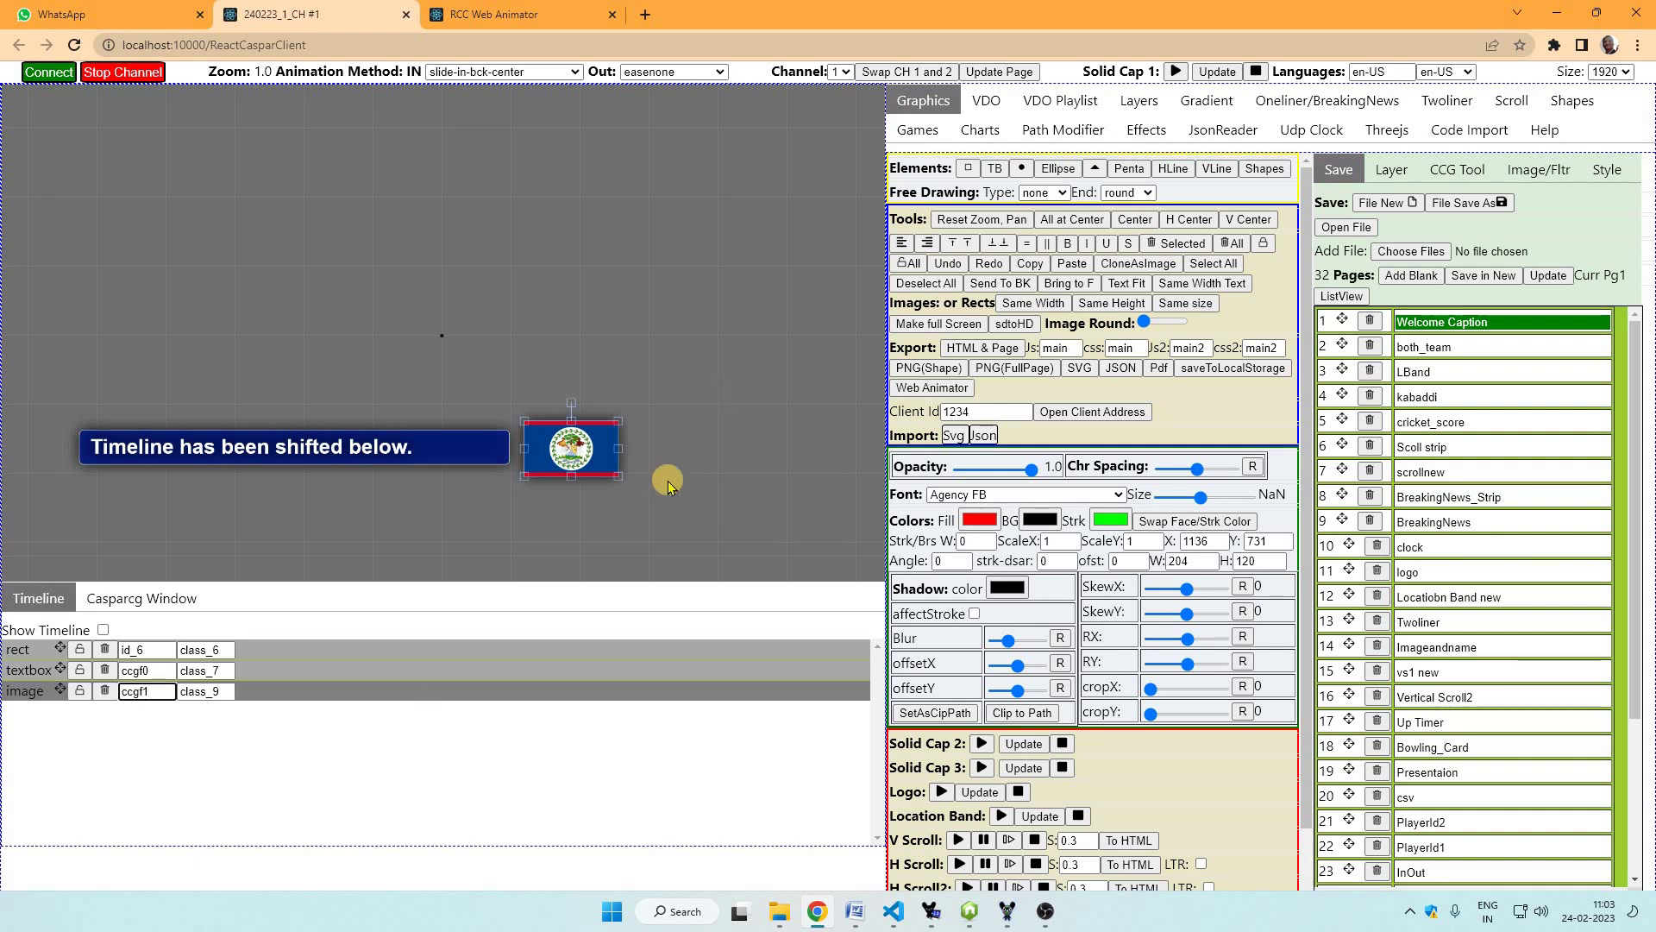
{"action": "left_click", "coordinate": [307, 386]}
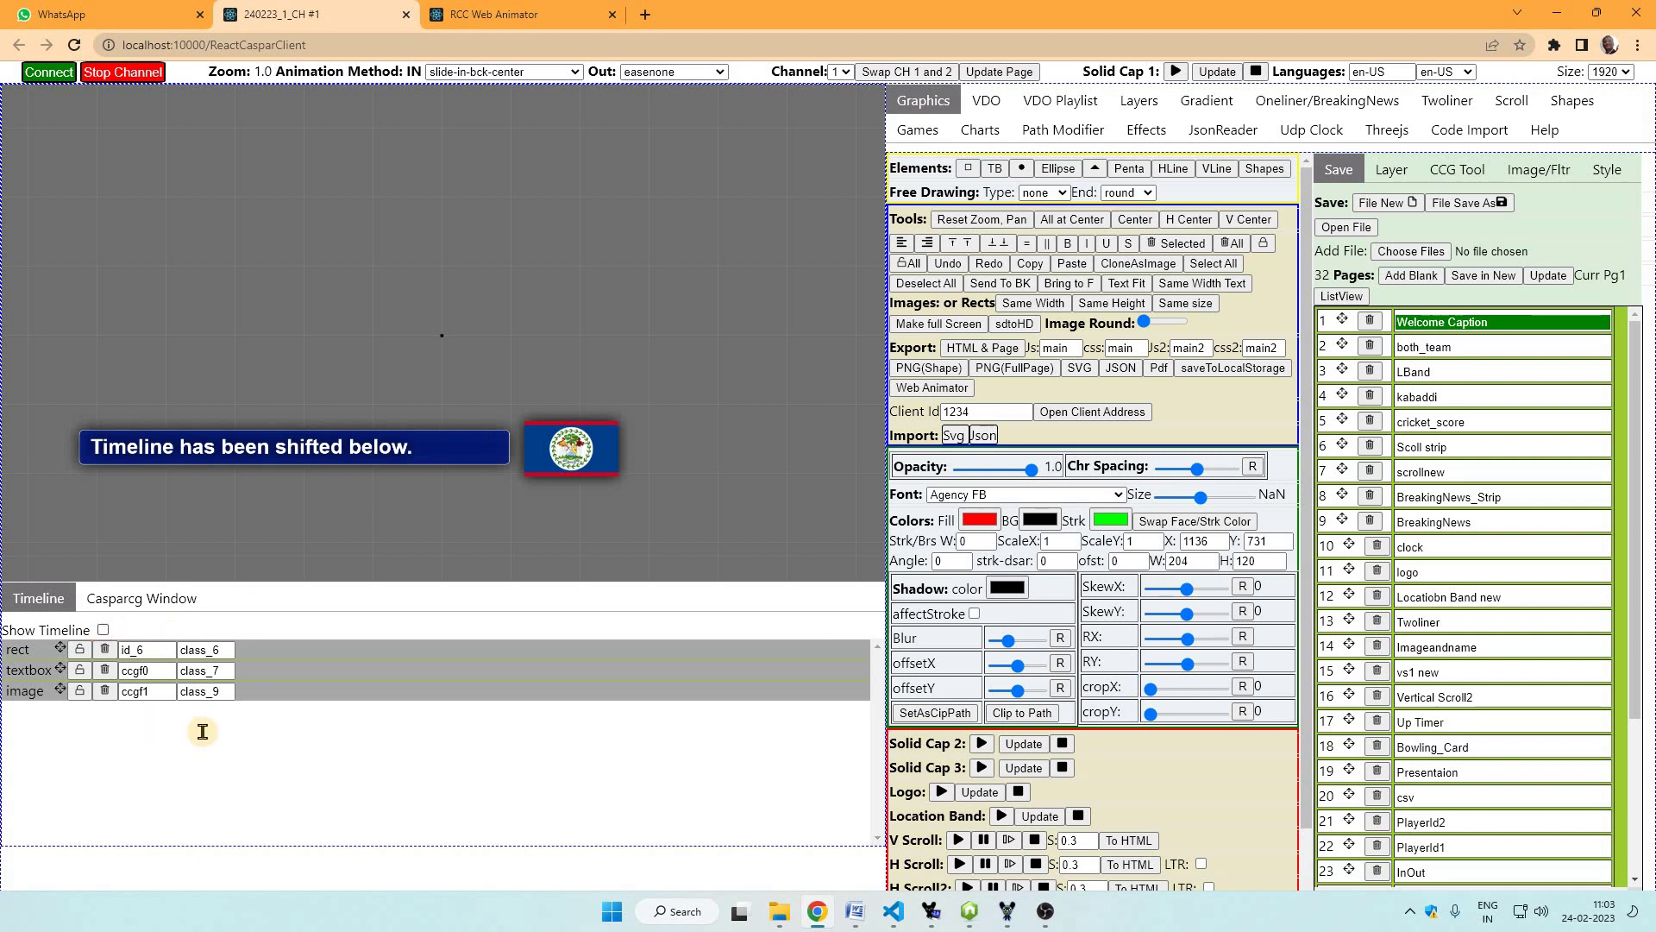
- Show the layers' timeline and save the graphic to local storage
{"action": "left_click_drag", "start_coordinate": [240, 724], "coordinate": [527, 445]}
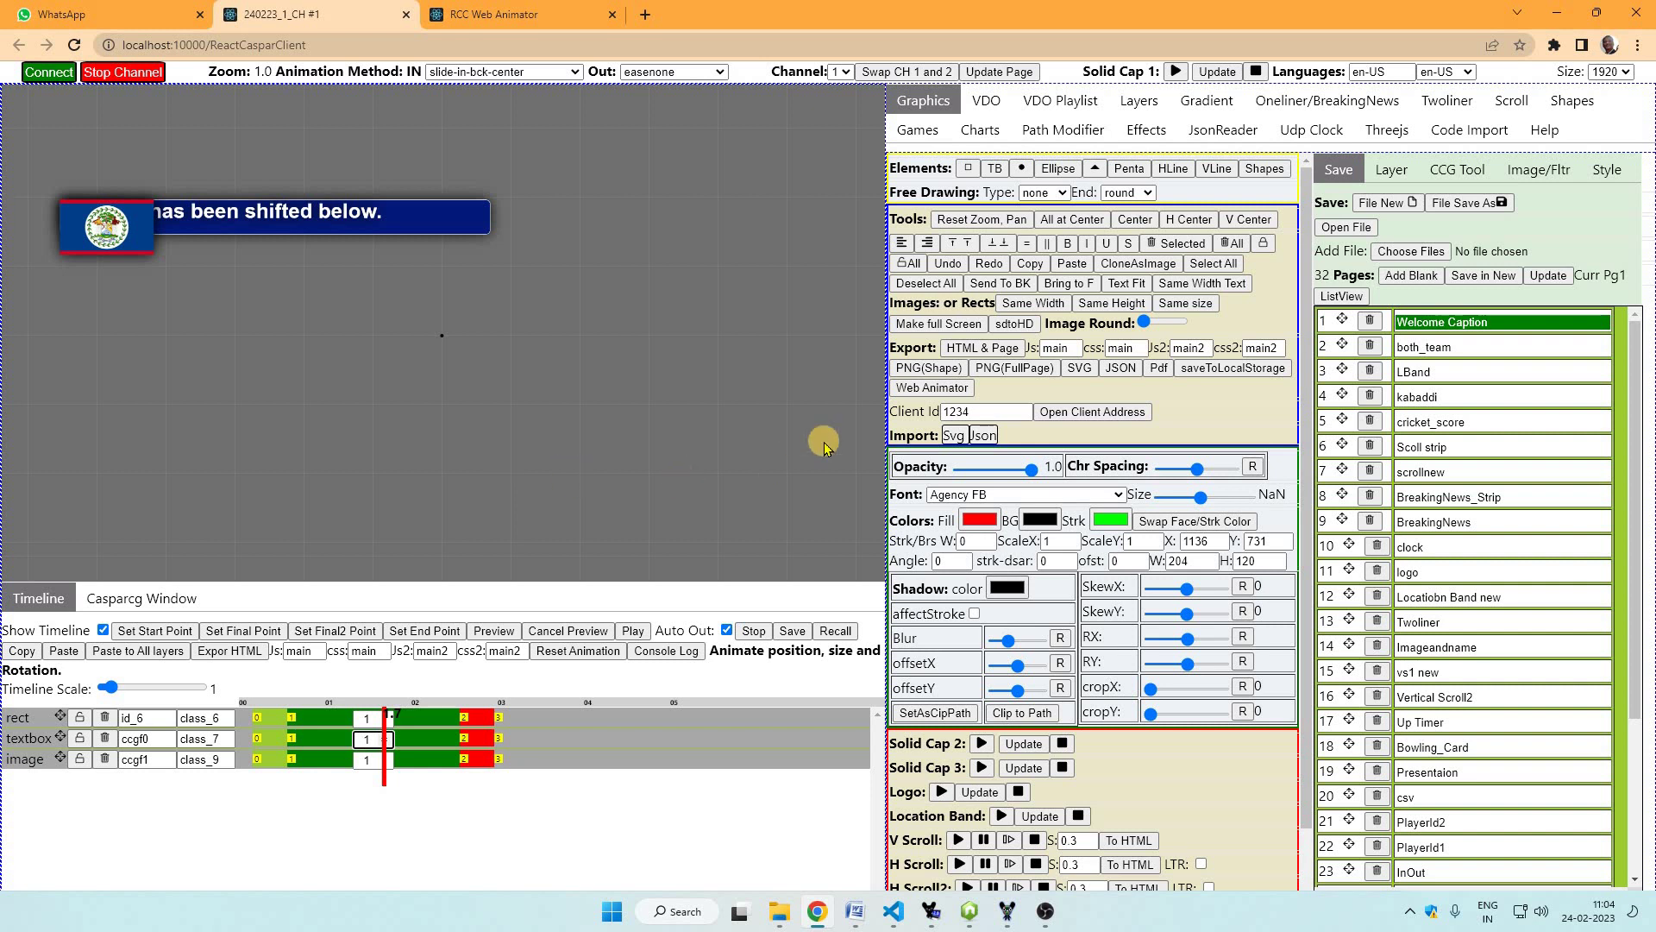
{"action": "left_click", "coordinate": [1238, 370]}
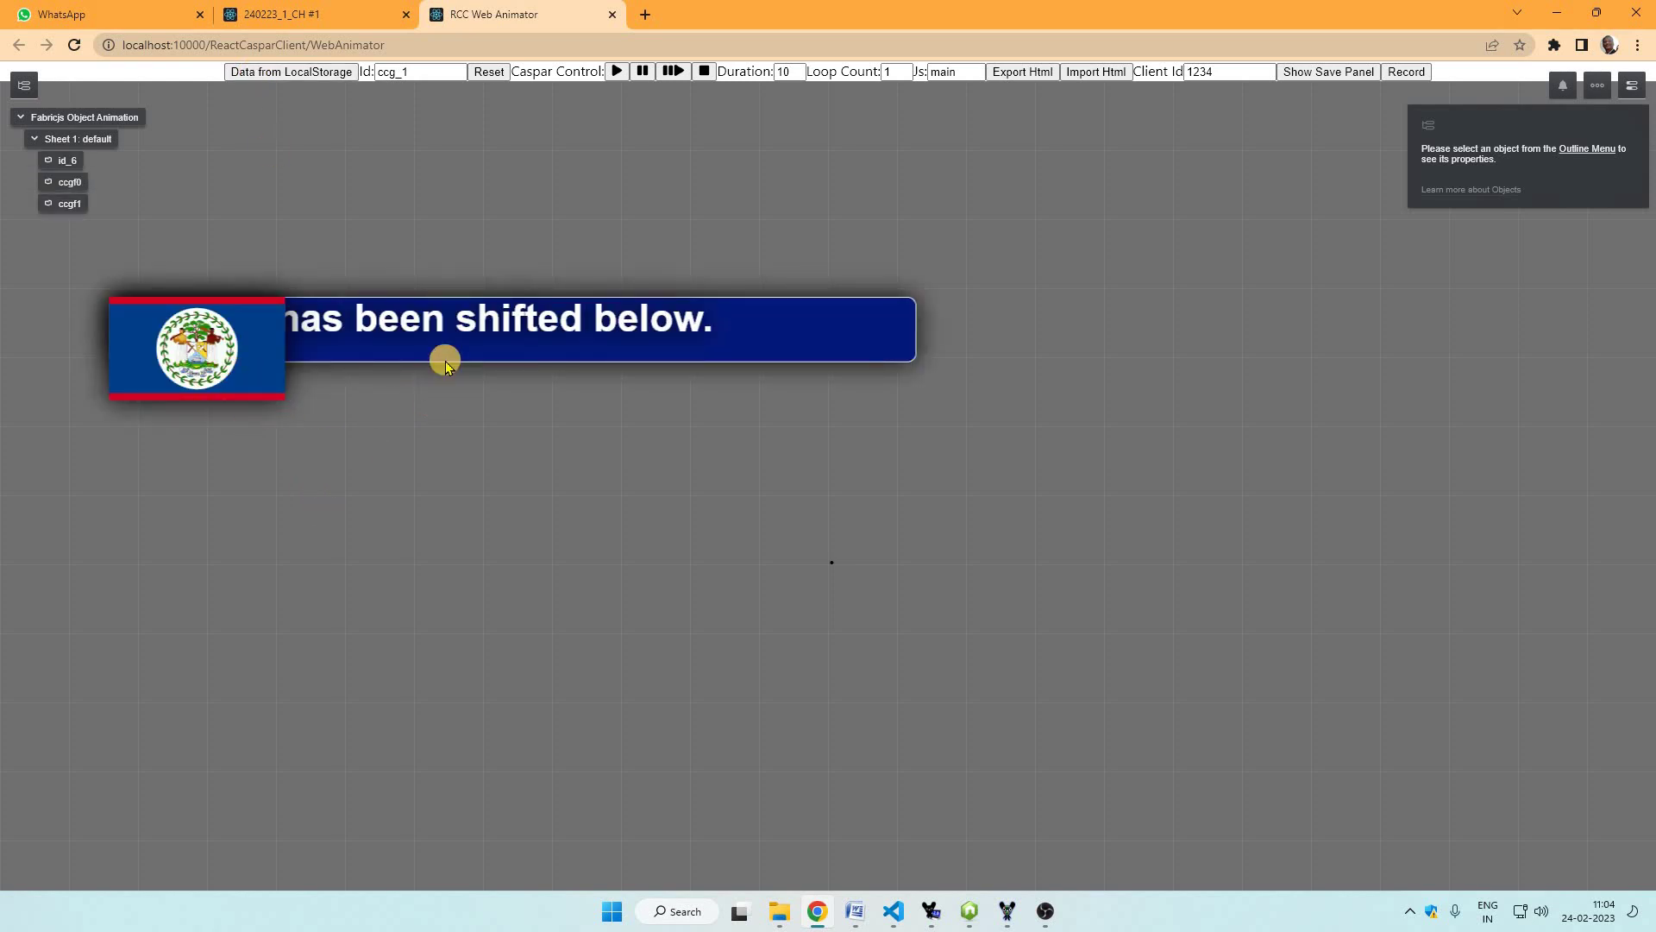
- Switch to the RCC Web Animator and separate the flag and caption text from the blue bar
{"action": "left_click_drag", "start_coordinate": [426, 274], "coordinate": [495, 356]}
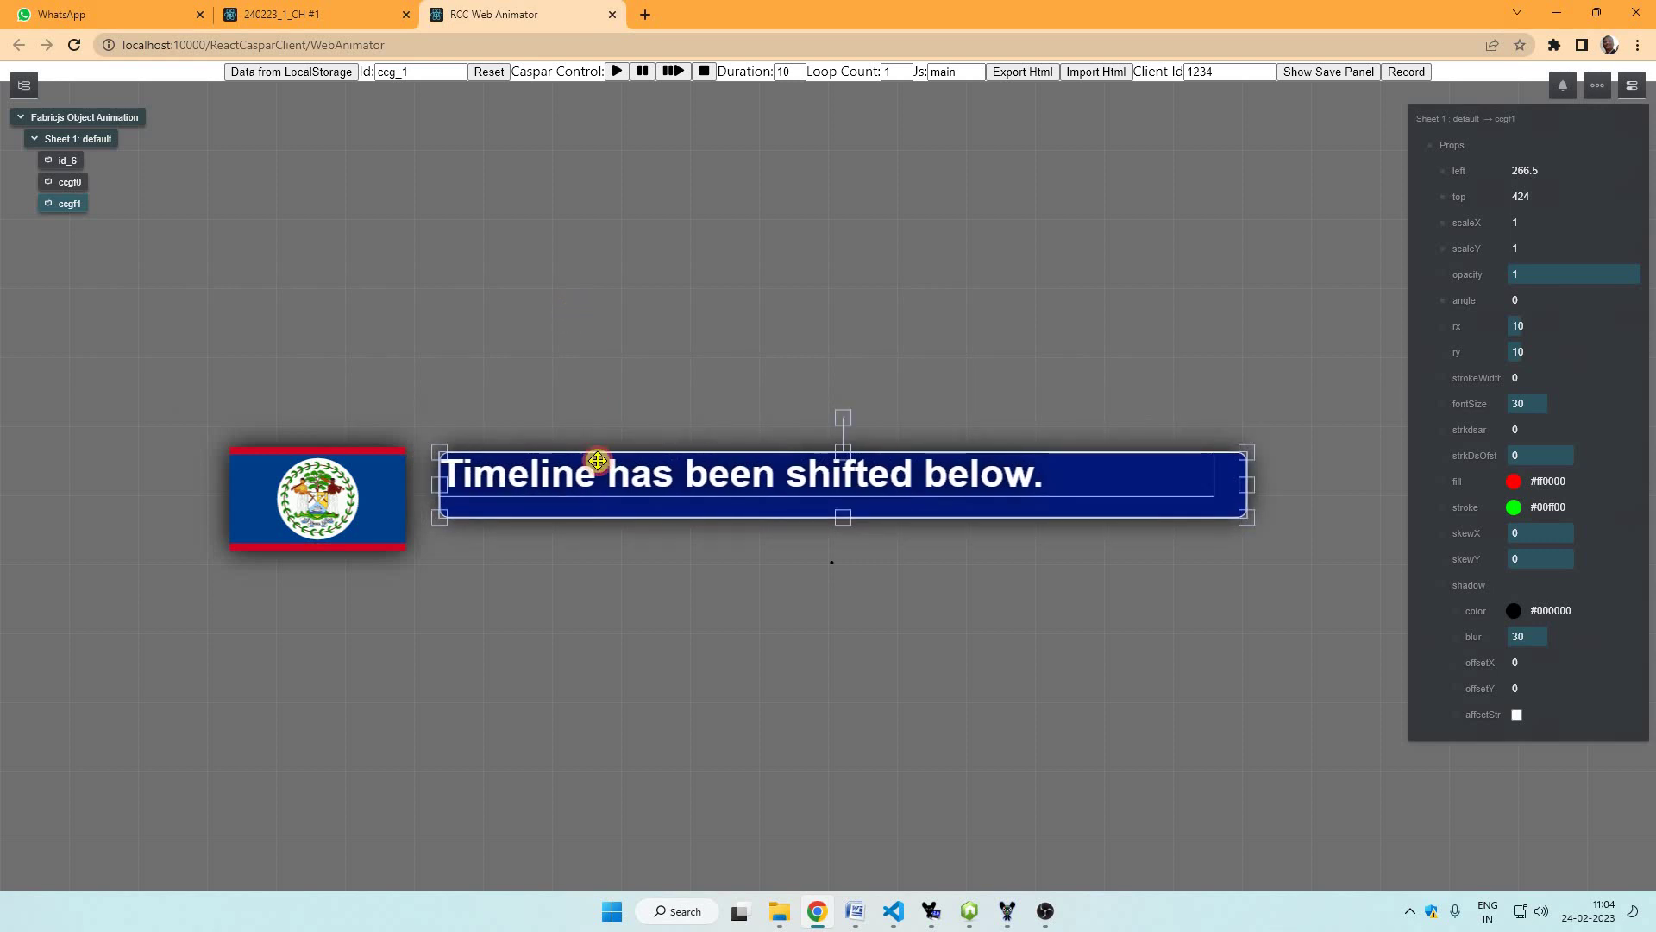
{"action": "left_click_drag", "start_coordinate": [597, 467], "coordinate": [624, 373]}
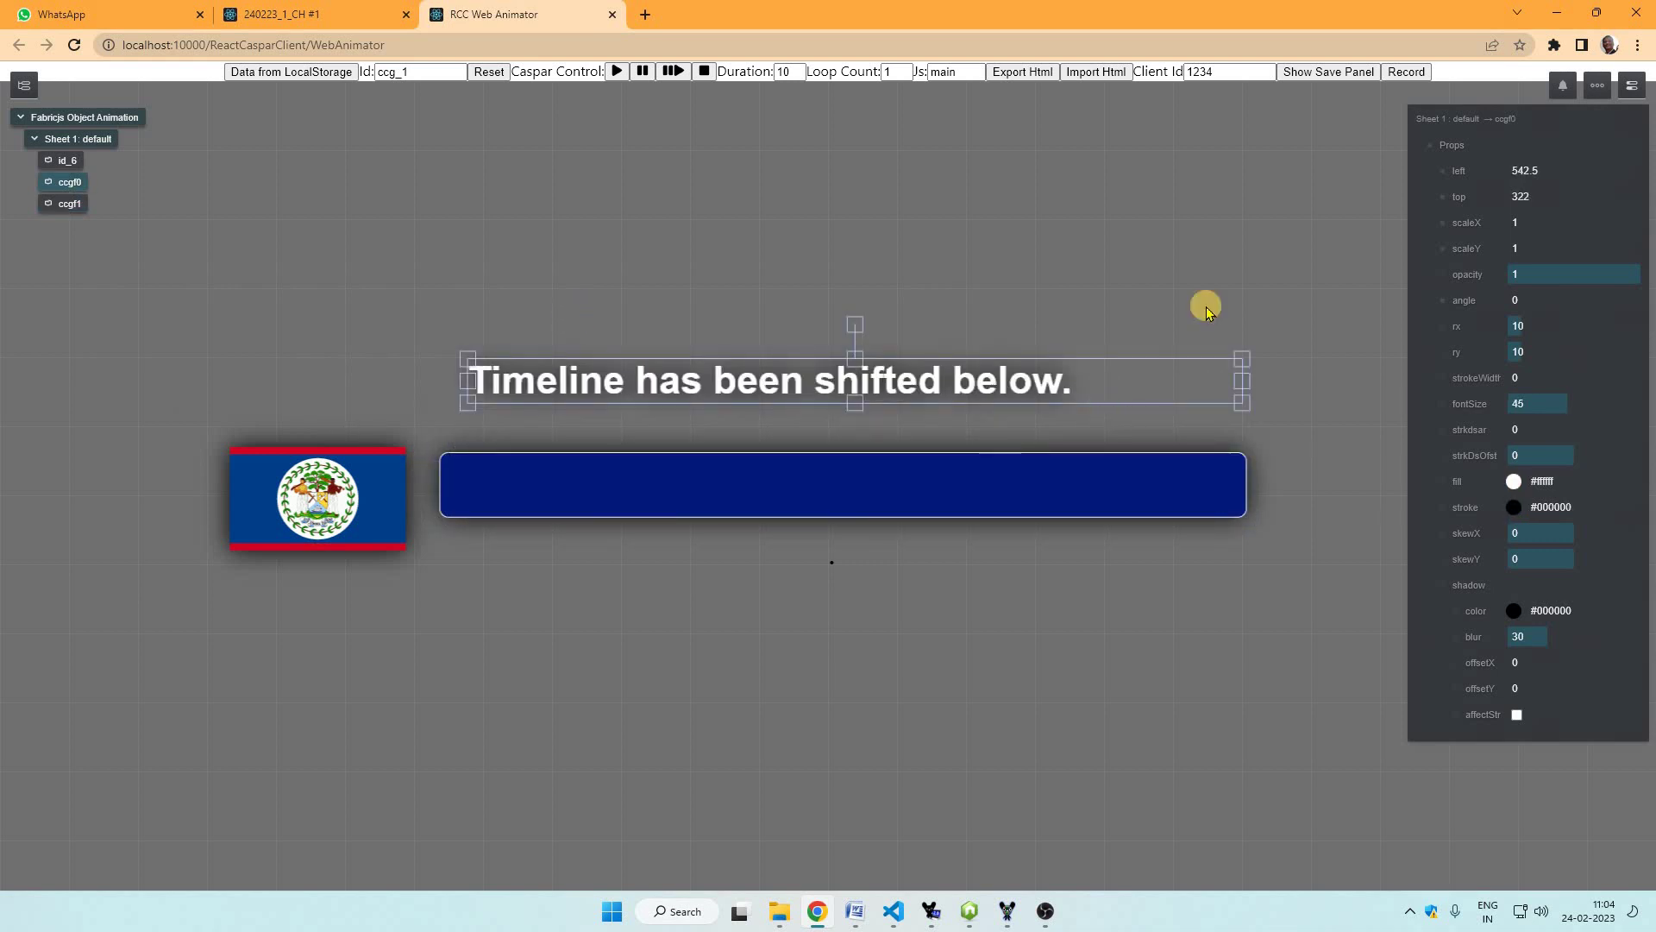
{"action": "left_click_drag", "start_coordinate": [266, 402], "coordinate": [268, 361]}
- Sequence the Belize flag's left property and set its starting keyframe at 0 s with left at about 271.5
{"action": "right_click", "coordinate": [1465, 169]}
{"action": "right_click", "coordinate": [1466, 173]}
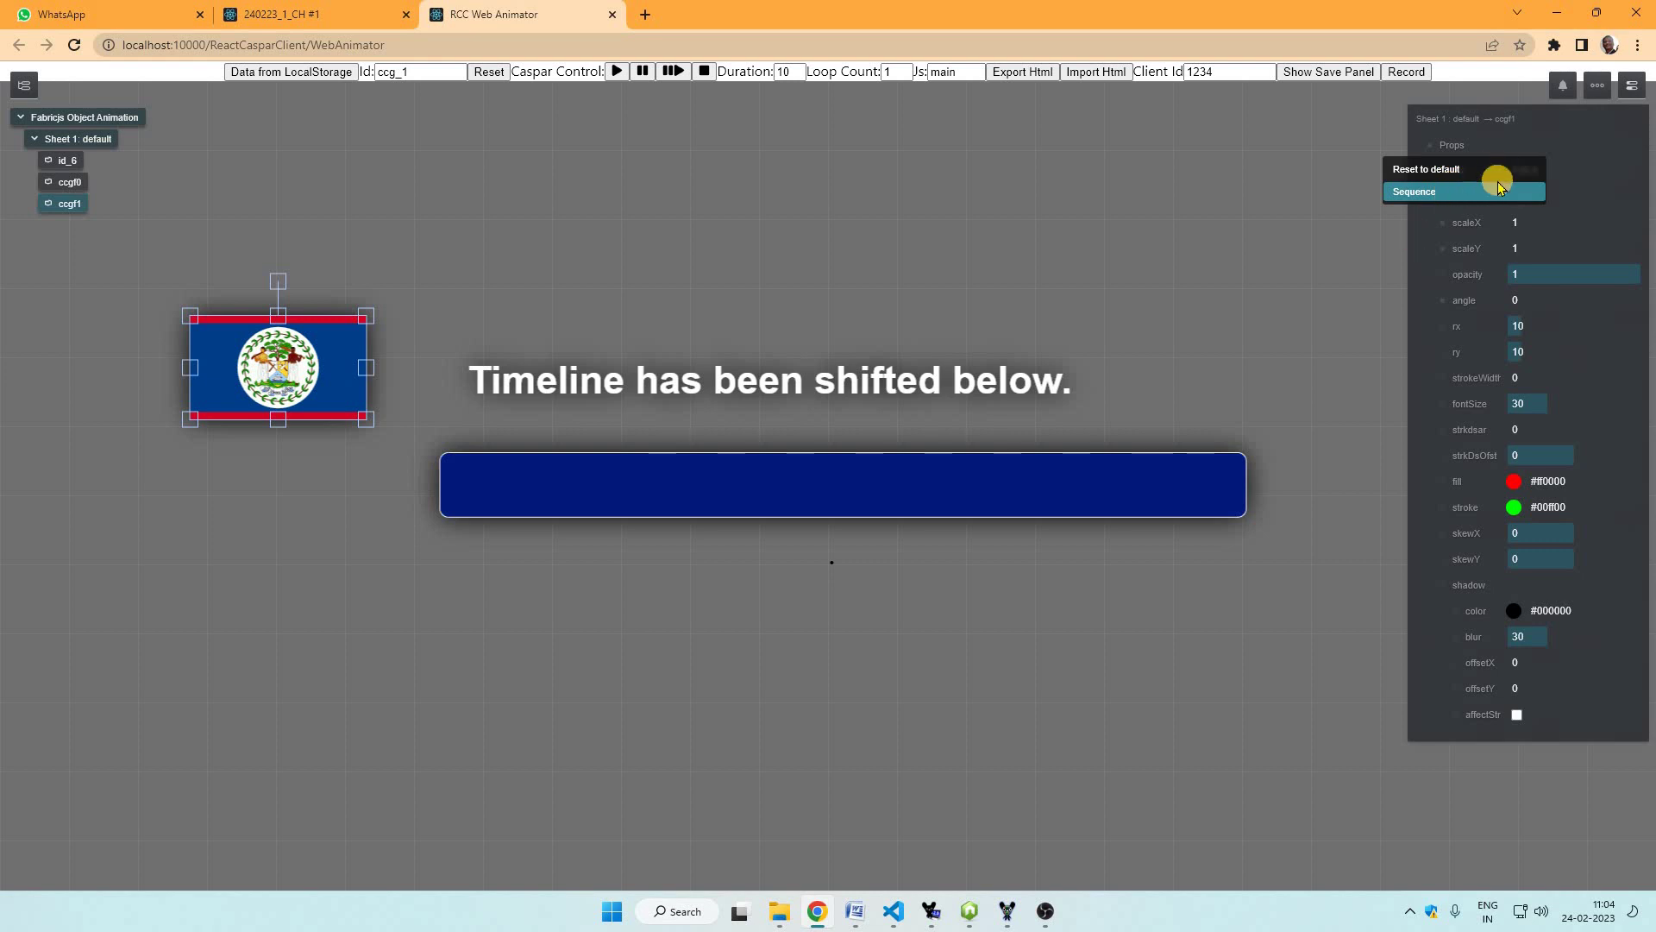
{"action": "left_click", "coordinate": [1483, 190]}
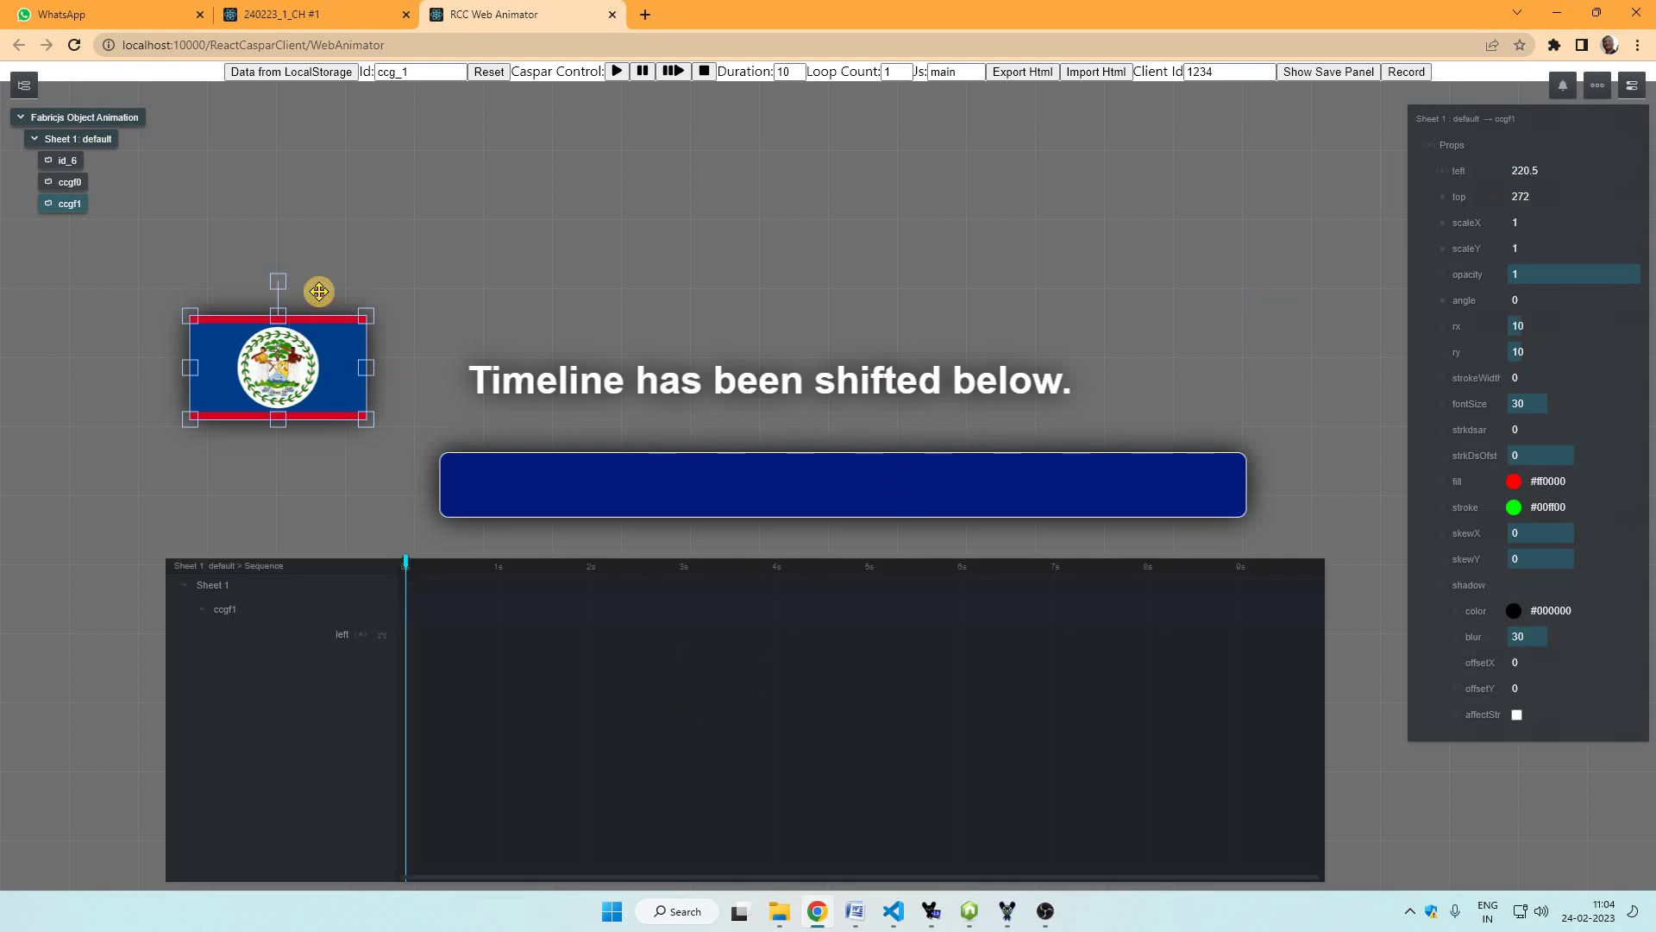
{"action": "left_click_drag", "start_coordinate": [319, 291], "coordinate": [319, 292]}
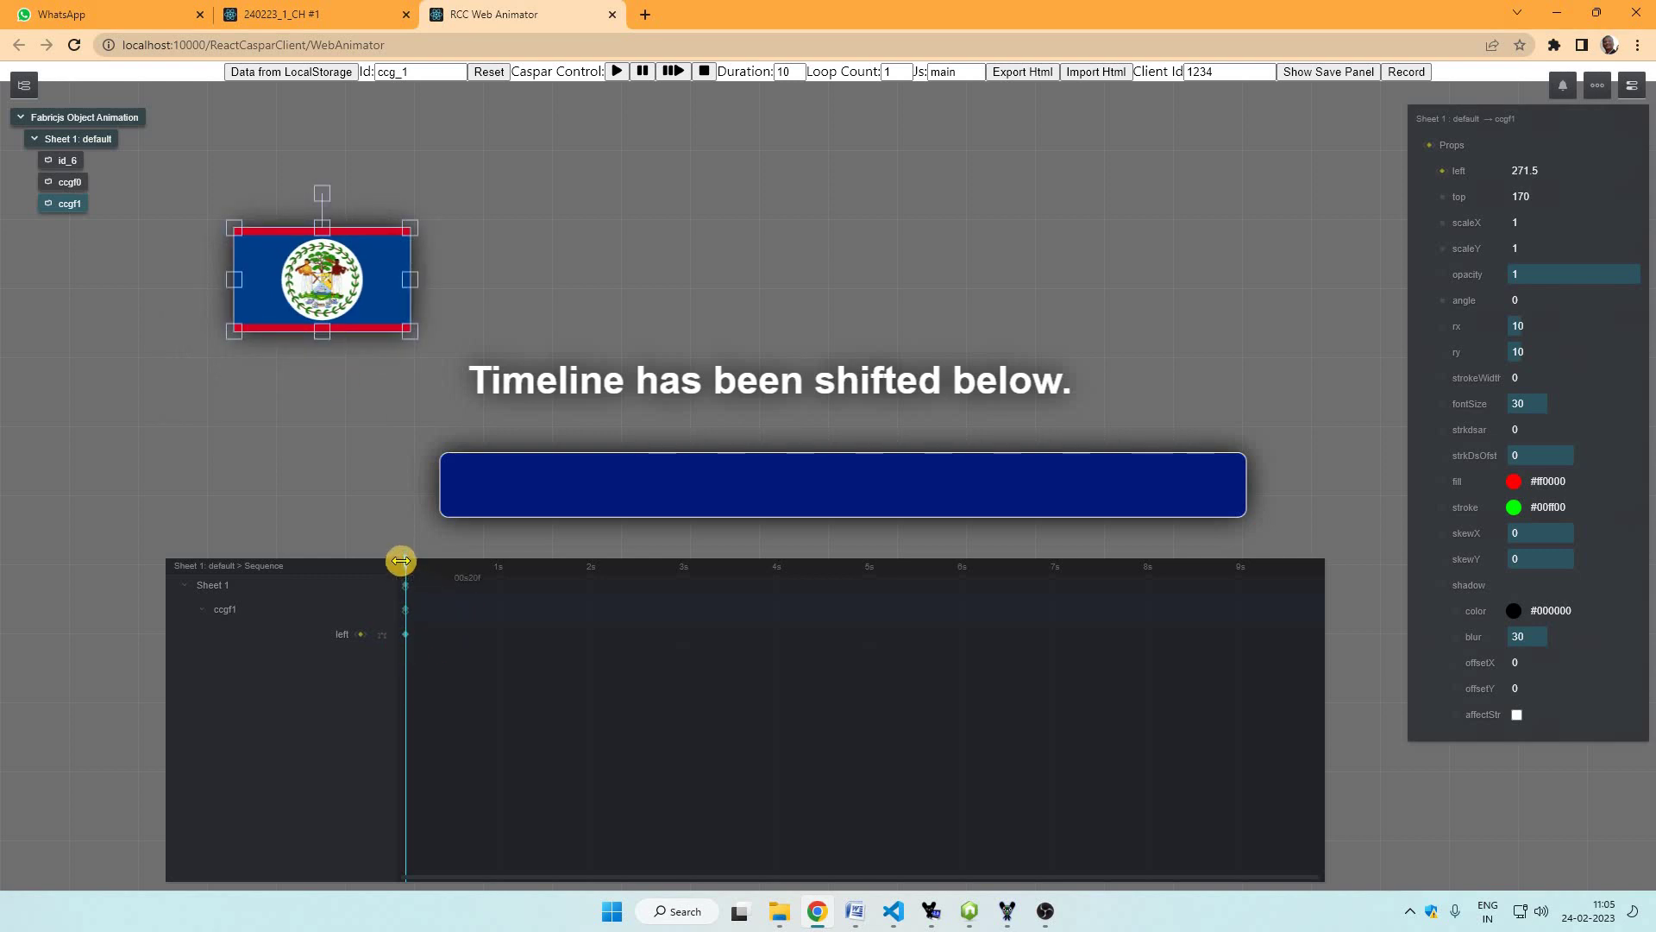
- Keyframe the Belize flag's left position at about 829.5 near the 2 s mark and play the animation
{"action": "left_click", "coordinate": [579, 590]}
{"action": "left_click_drag", "start_coordinate": [579, 591], "coordinate": [584, 591]}
{"action": "left_click_drag", "start_coordinate": [302, 276], "coordinate": [783, 273]}
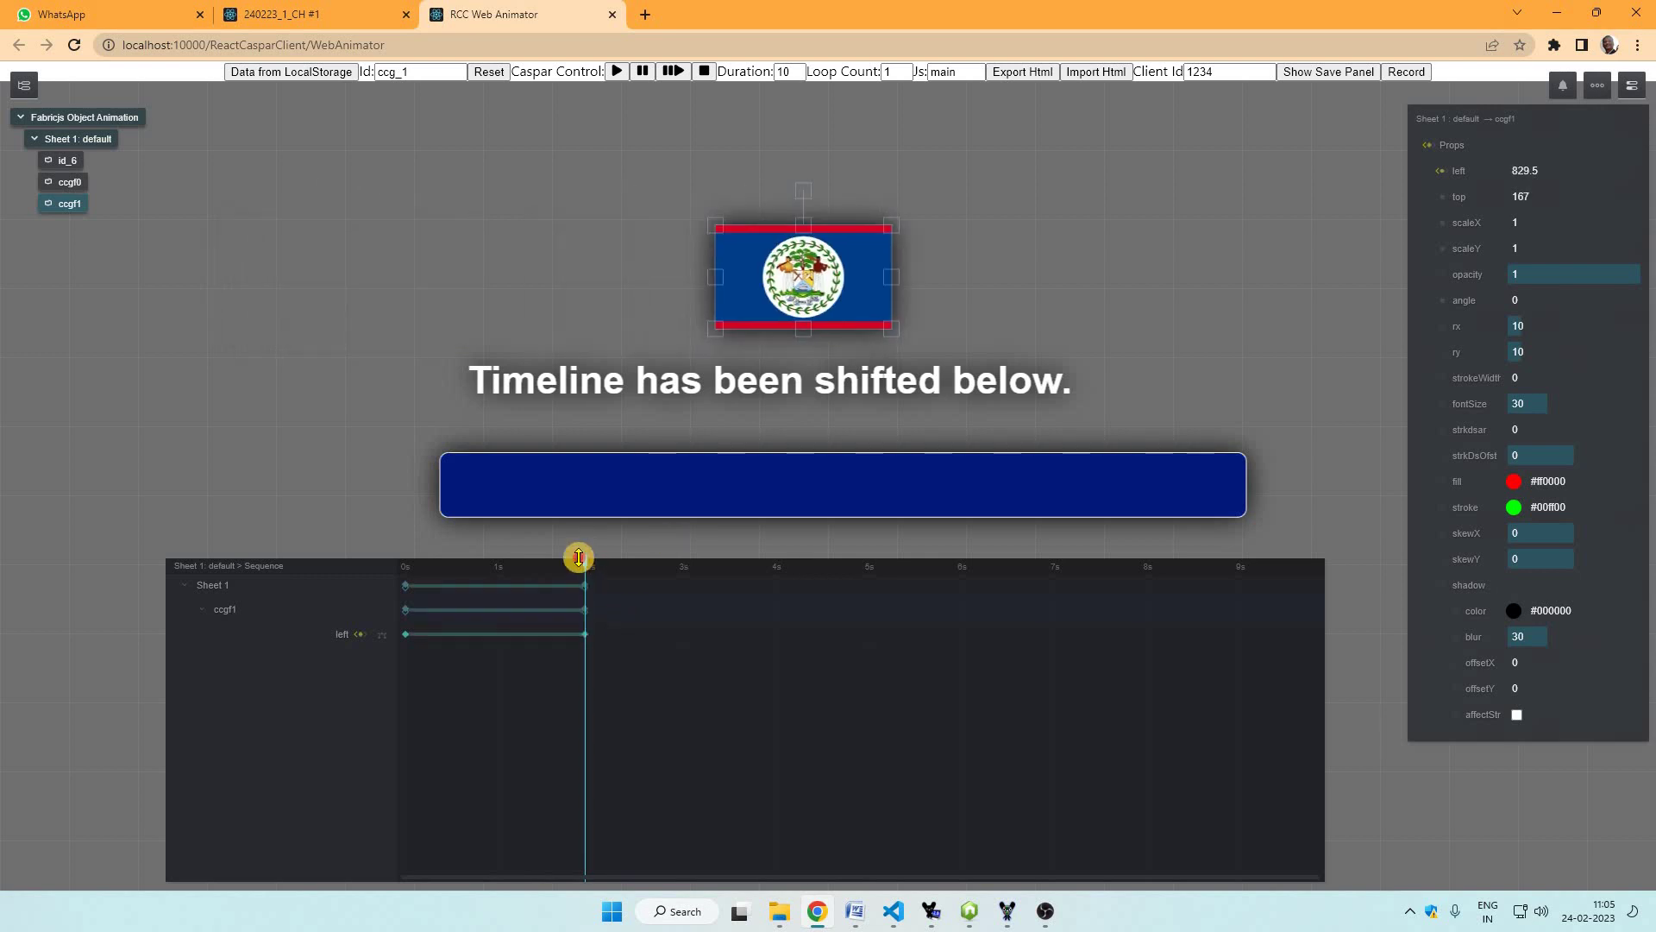
{"action": "left_click_drag", "start_coordinate": [579, 546], "coordinate": [779, 756]}
{"action": "key", "text": "space"}
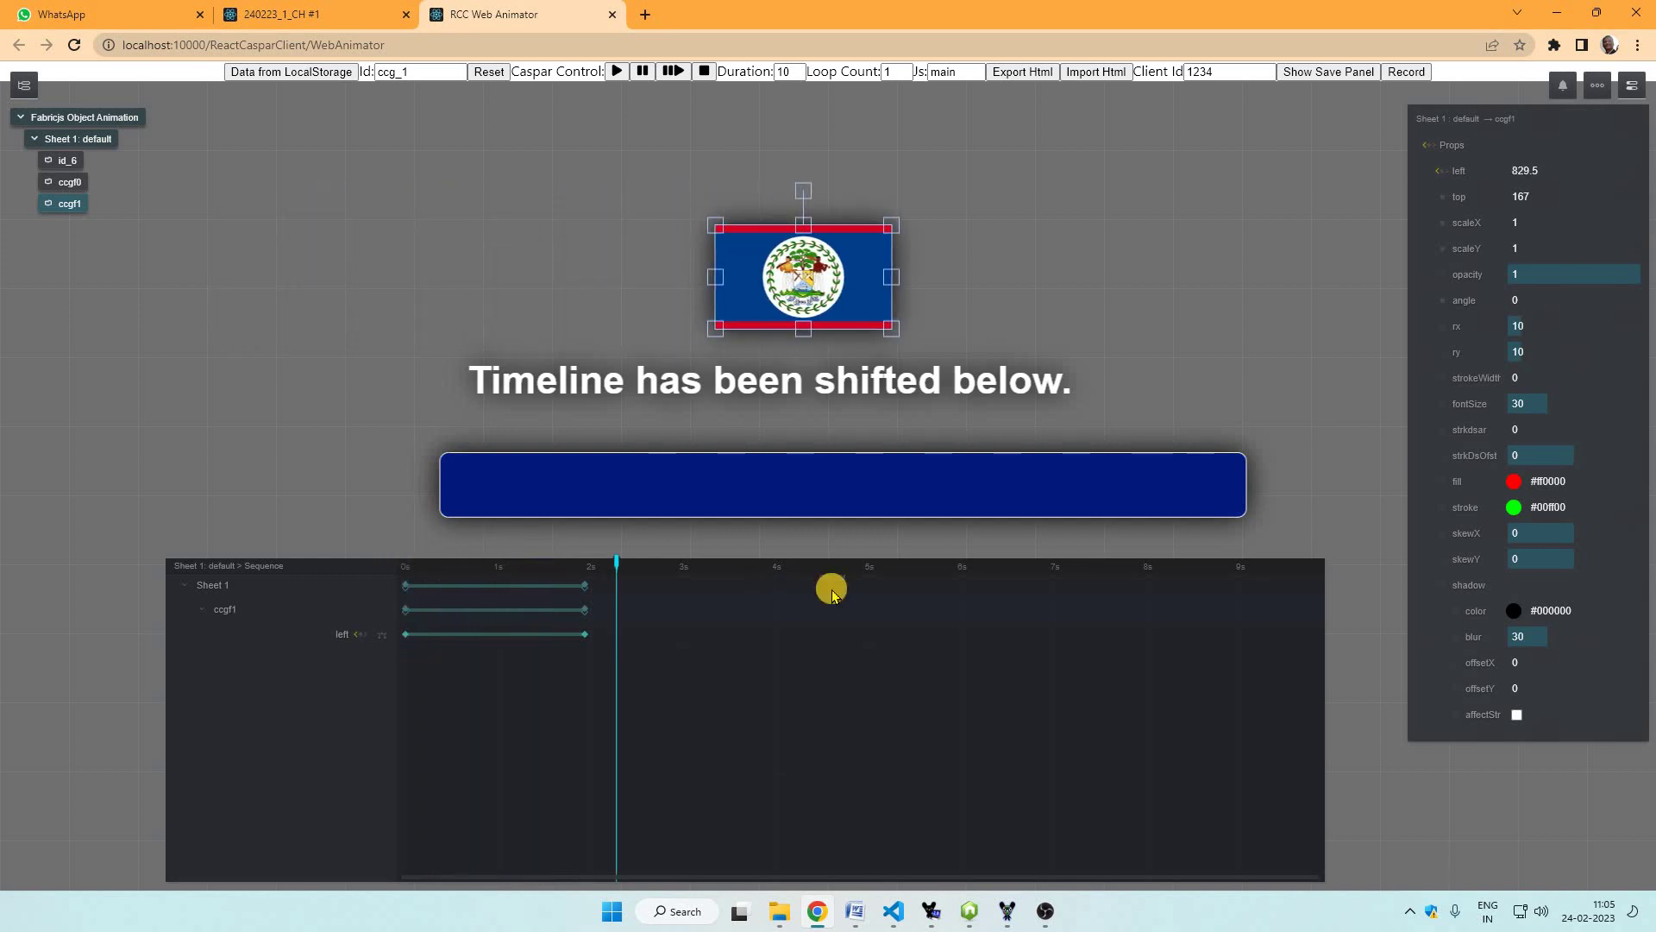
- Add the Bolivia.png flag image and place it above the caption text, at about left 483, top 117
{"action": "right_click", "coordinate": [557, 217]}
{"action": "mouse_move", "coordinate": [714, 231]}
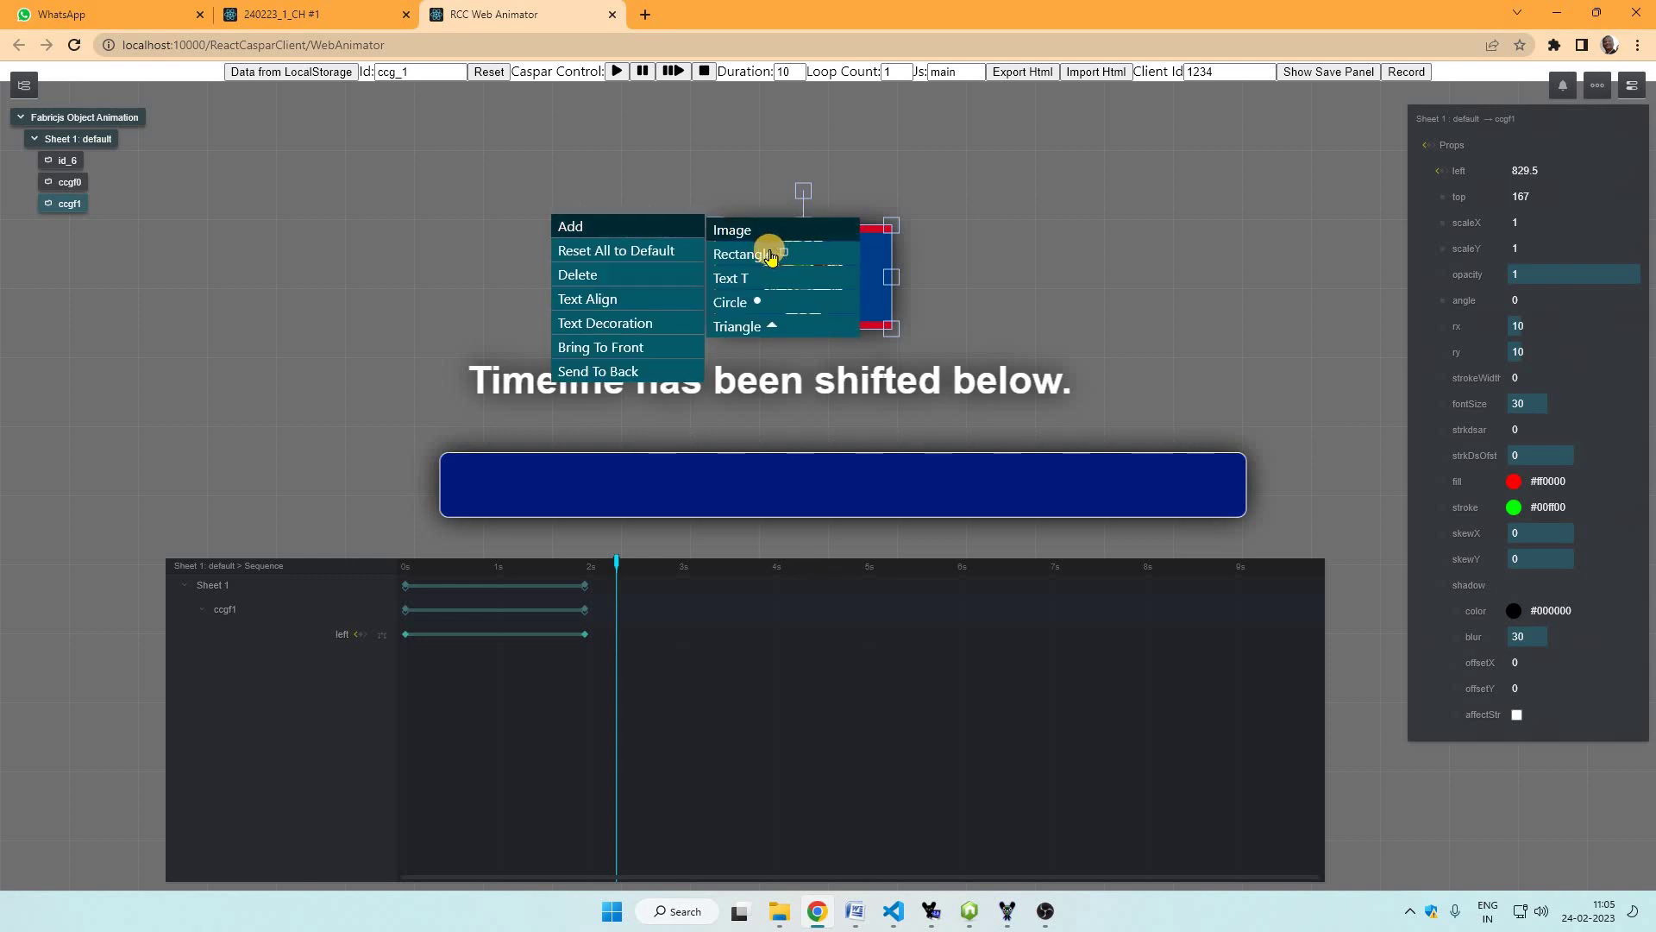
{"action": "left_click", "coordinate": [740, 230]}
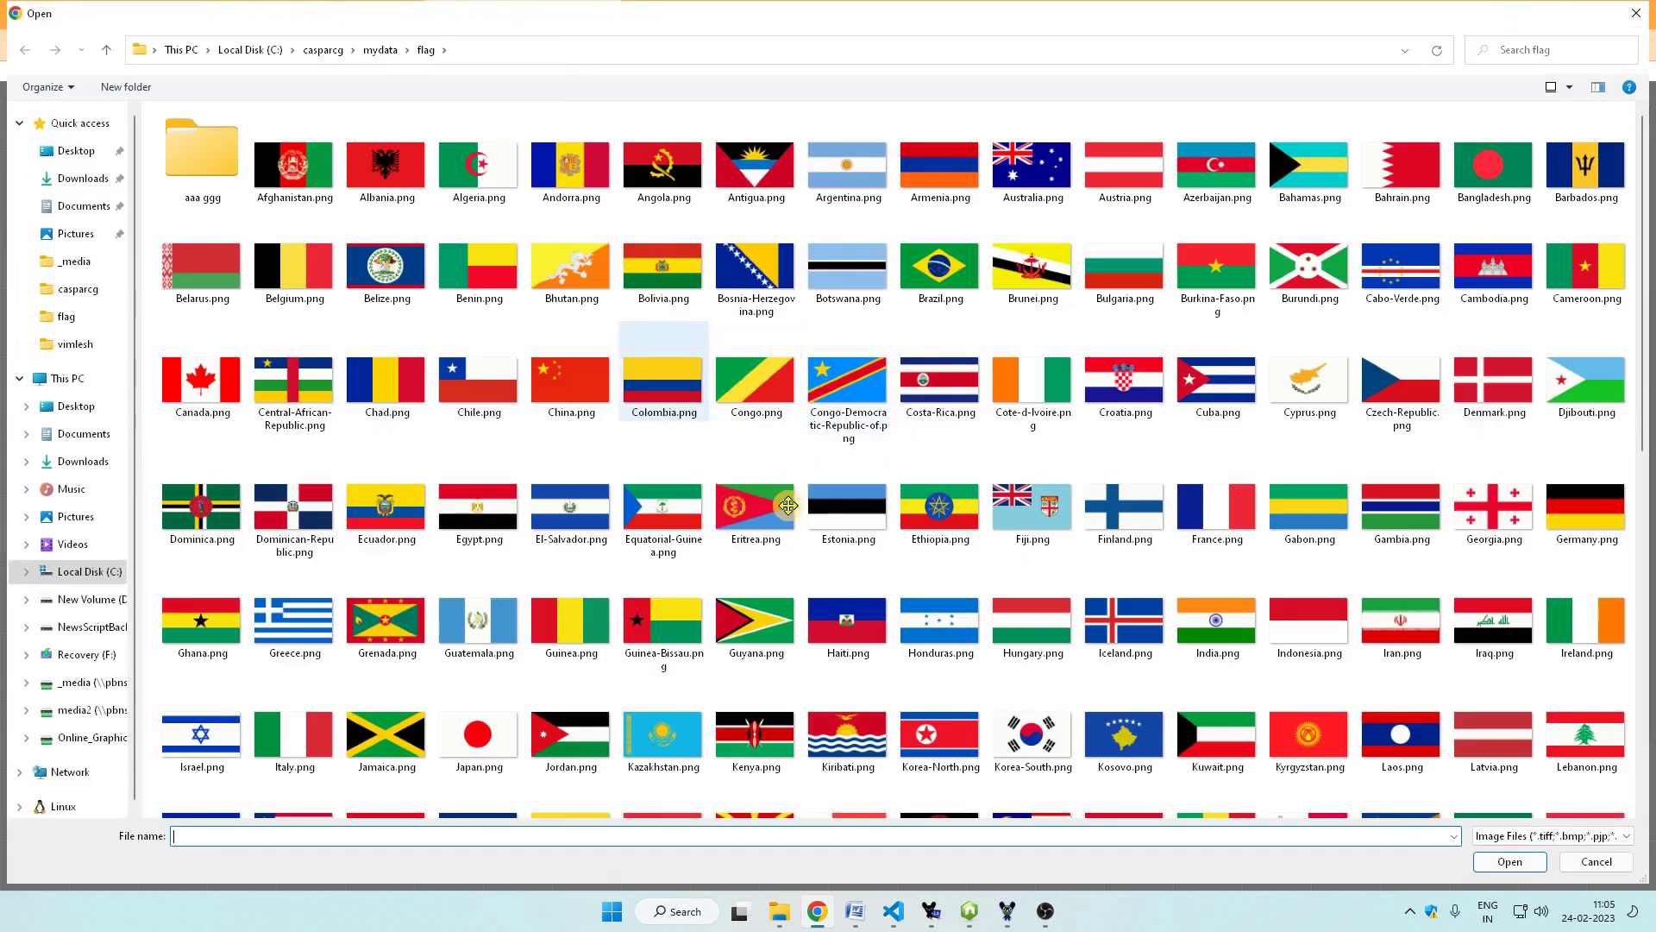
{"action": "double_click", "coordinate": [665, 259]}
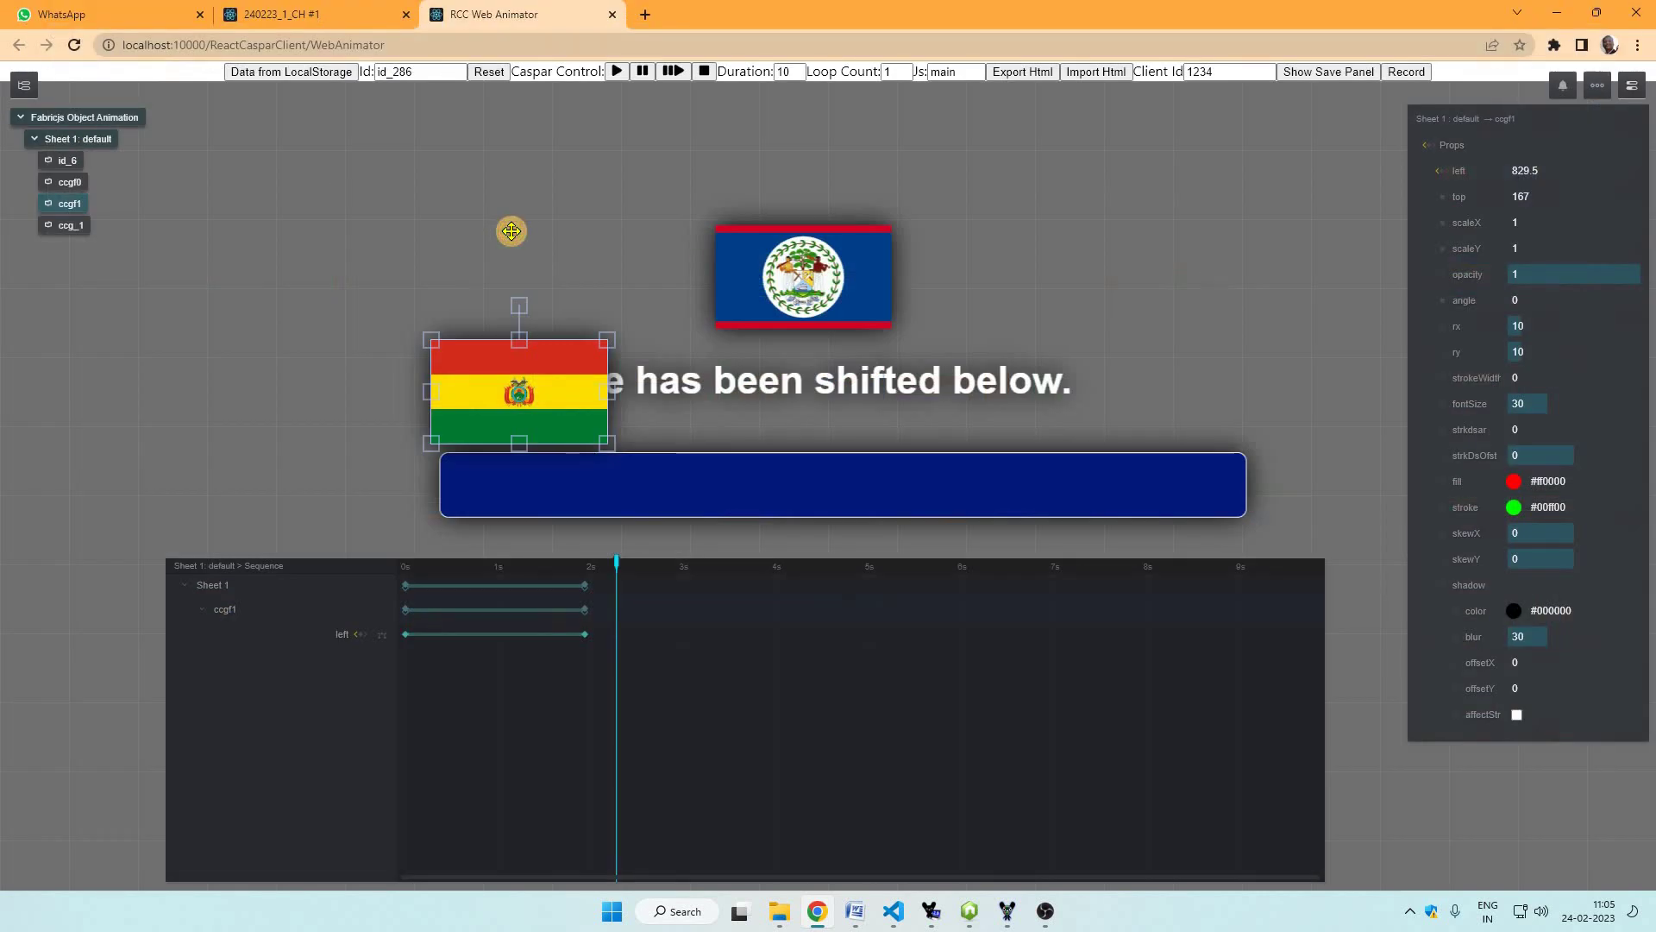
{"action": "left_click_drag", "start_coordinate": [526, 389], "coordinate": [512, 231]}
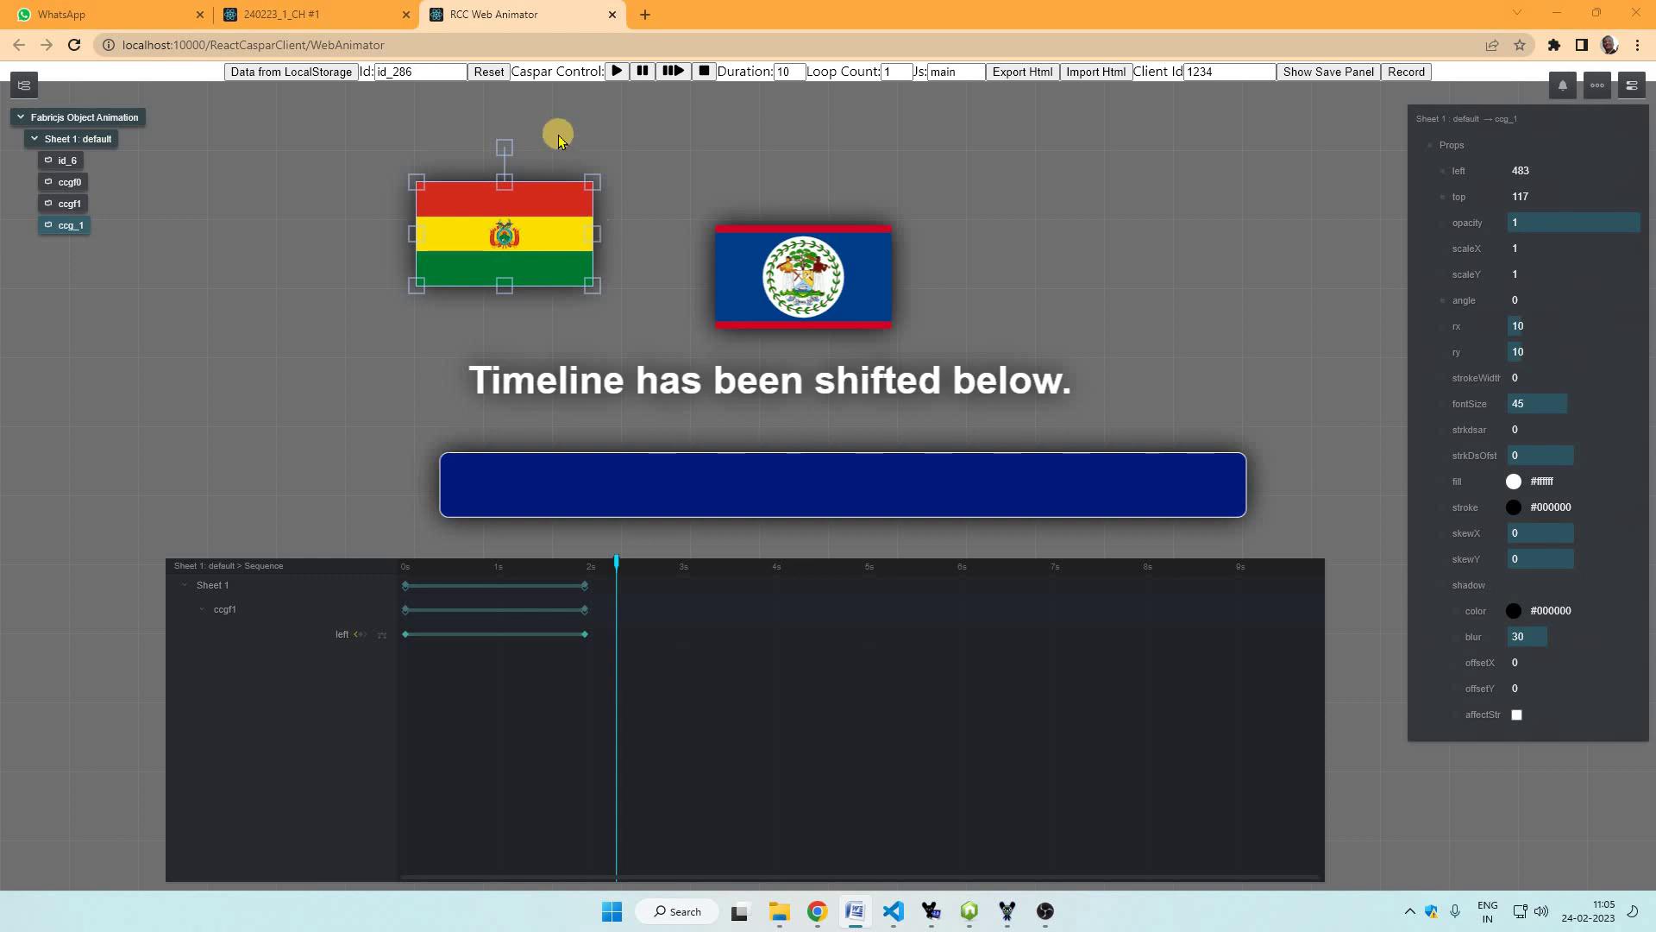
- Bring up the CasparCG screen consumer window and play the animation on it repeatedly
{"action": "left_click", "coordinate": [1004, 921]}
{"action": "left_click", "coordinate": [1088, 798]}
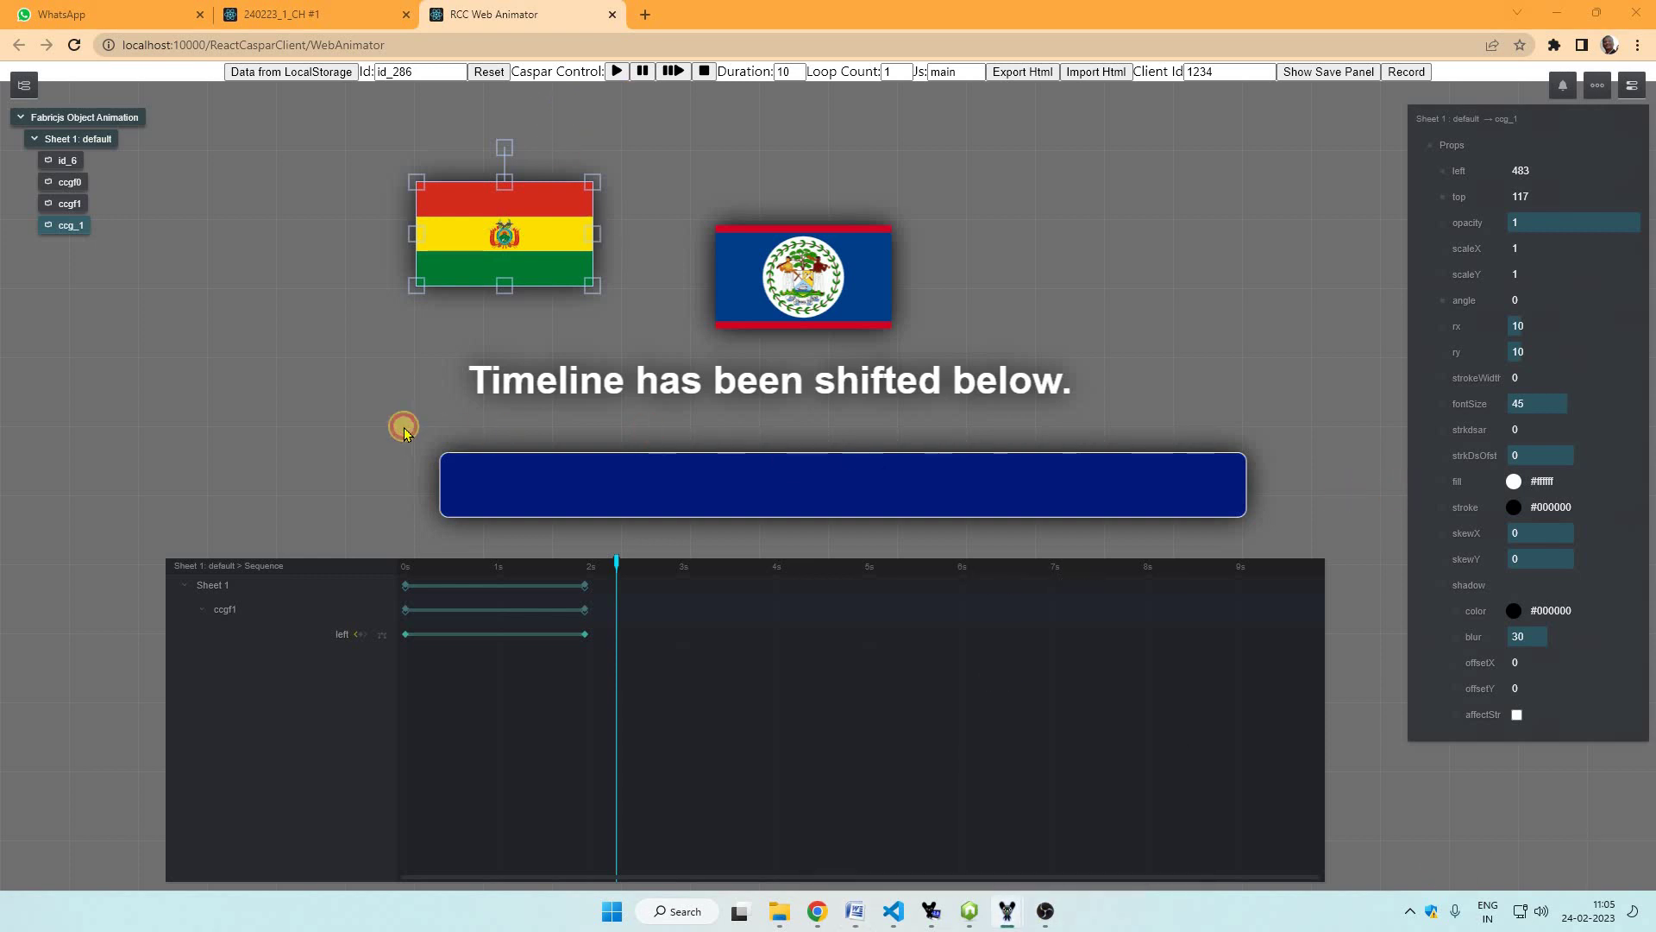
{"action": "left_click", "coordinate": [618, 74]}
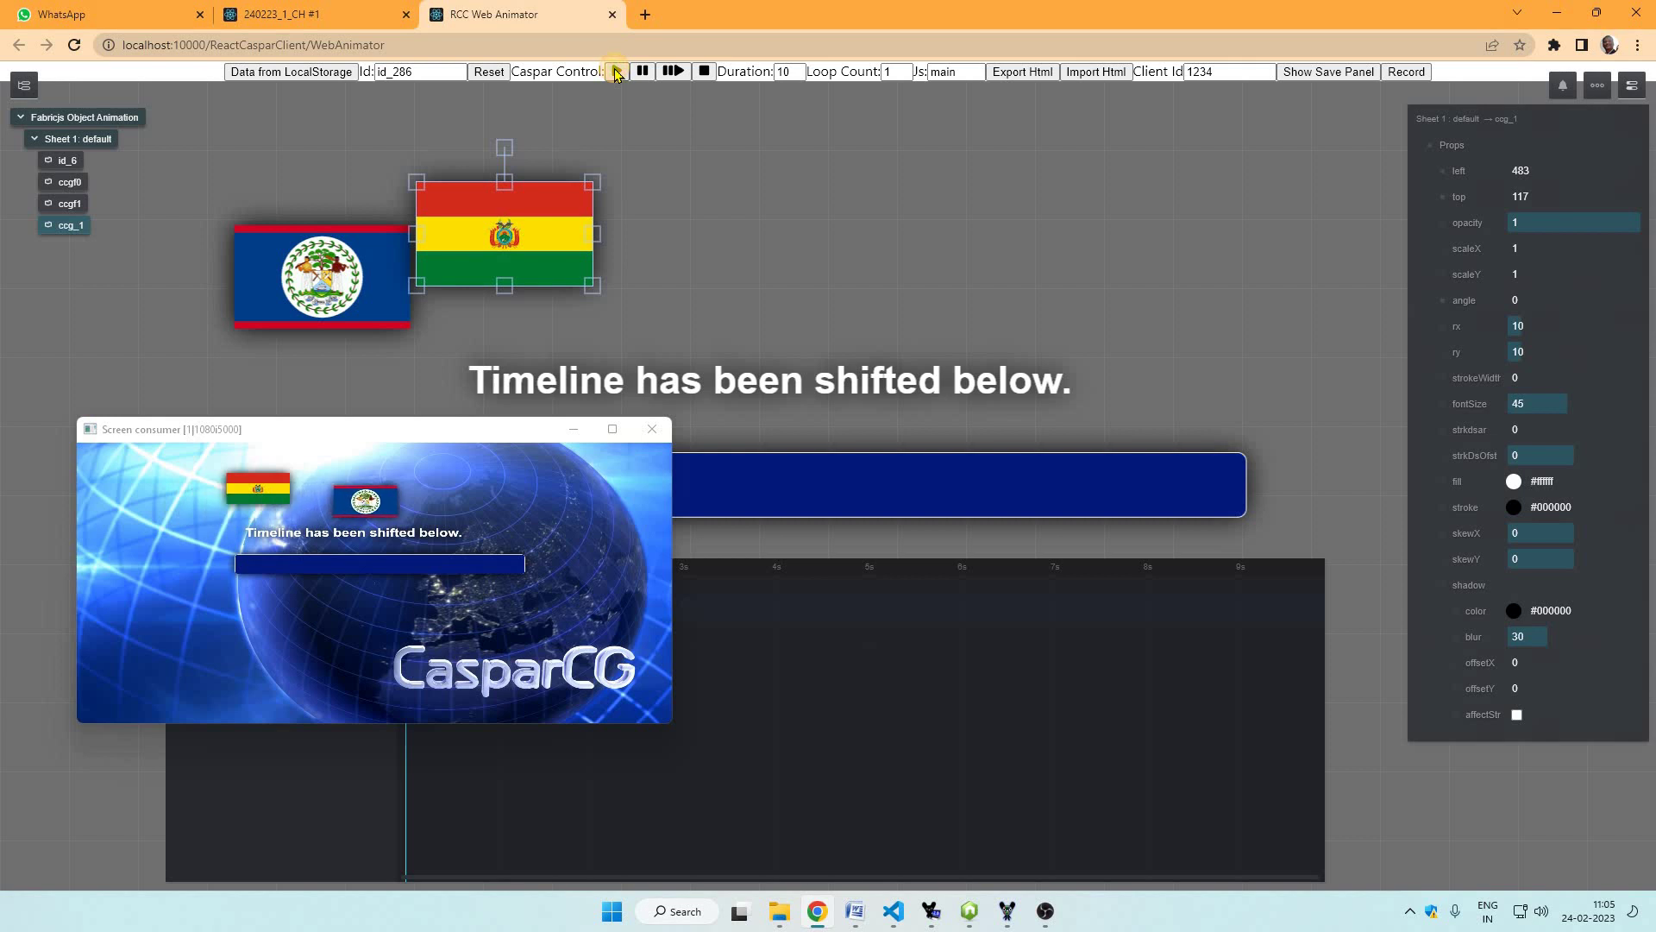
{"action": "left_click", "coordinate": [616, 72]}
{"action": "left_click", "coordinate": [618, 72]}
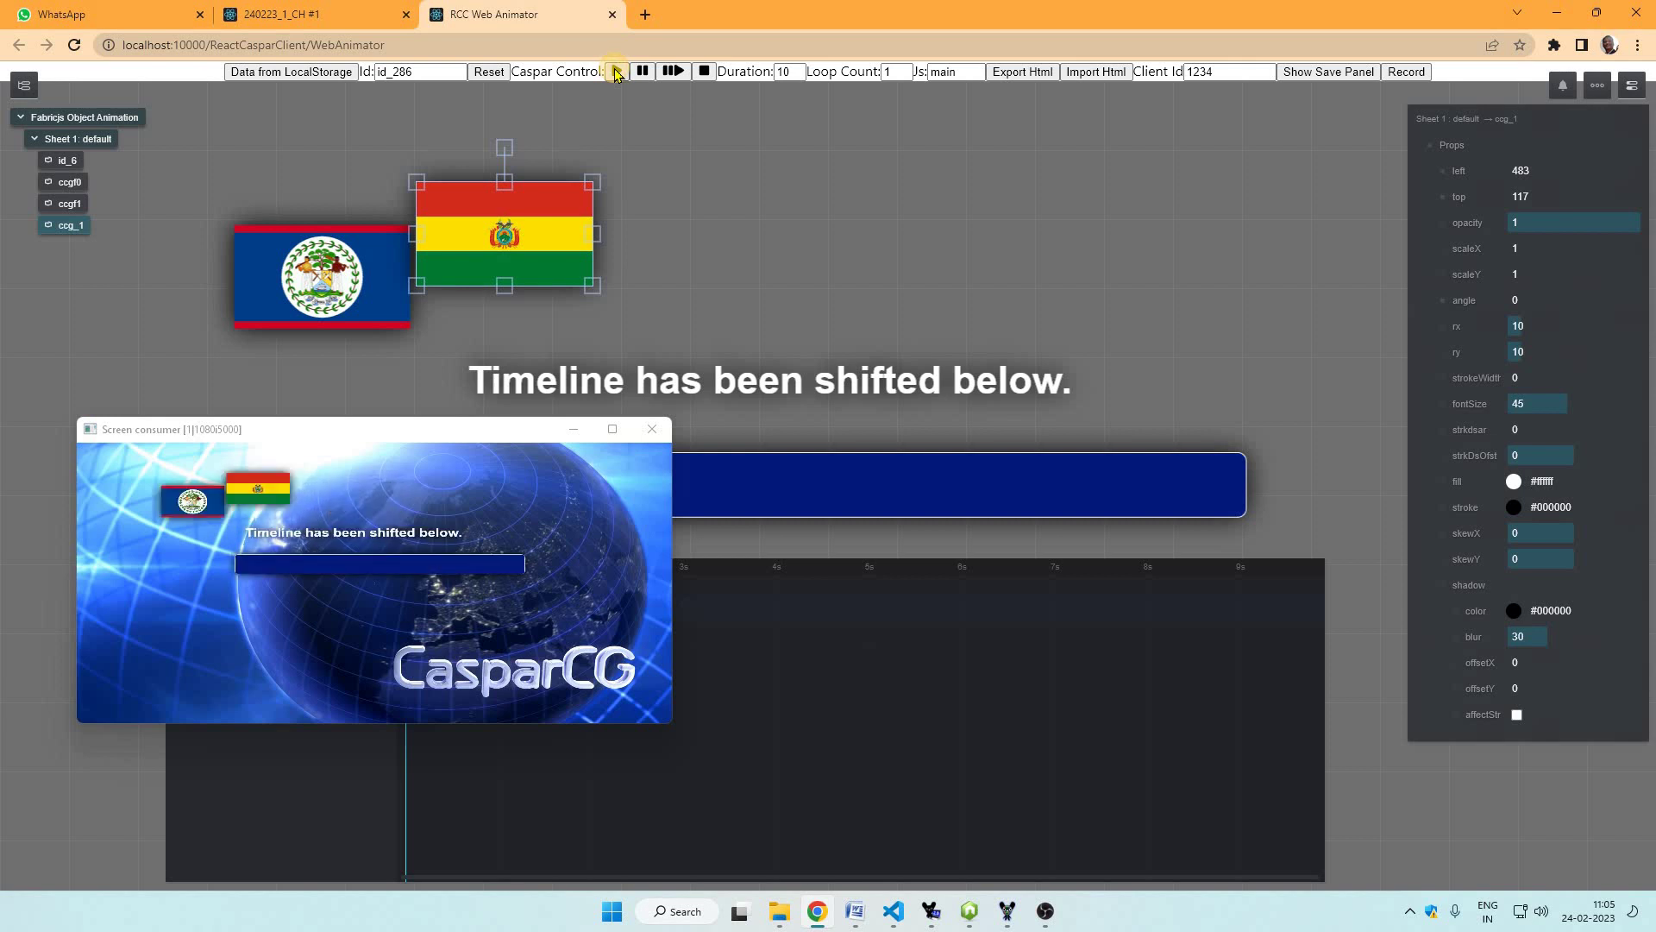
- Show the saved pages as thumbnails and save the current animation as a new page
{"action": "left_click", "coordinate": [1314, 75]}
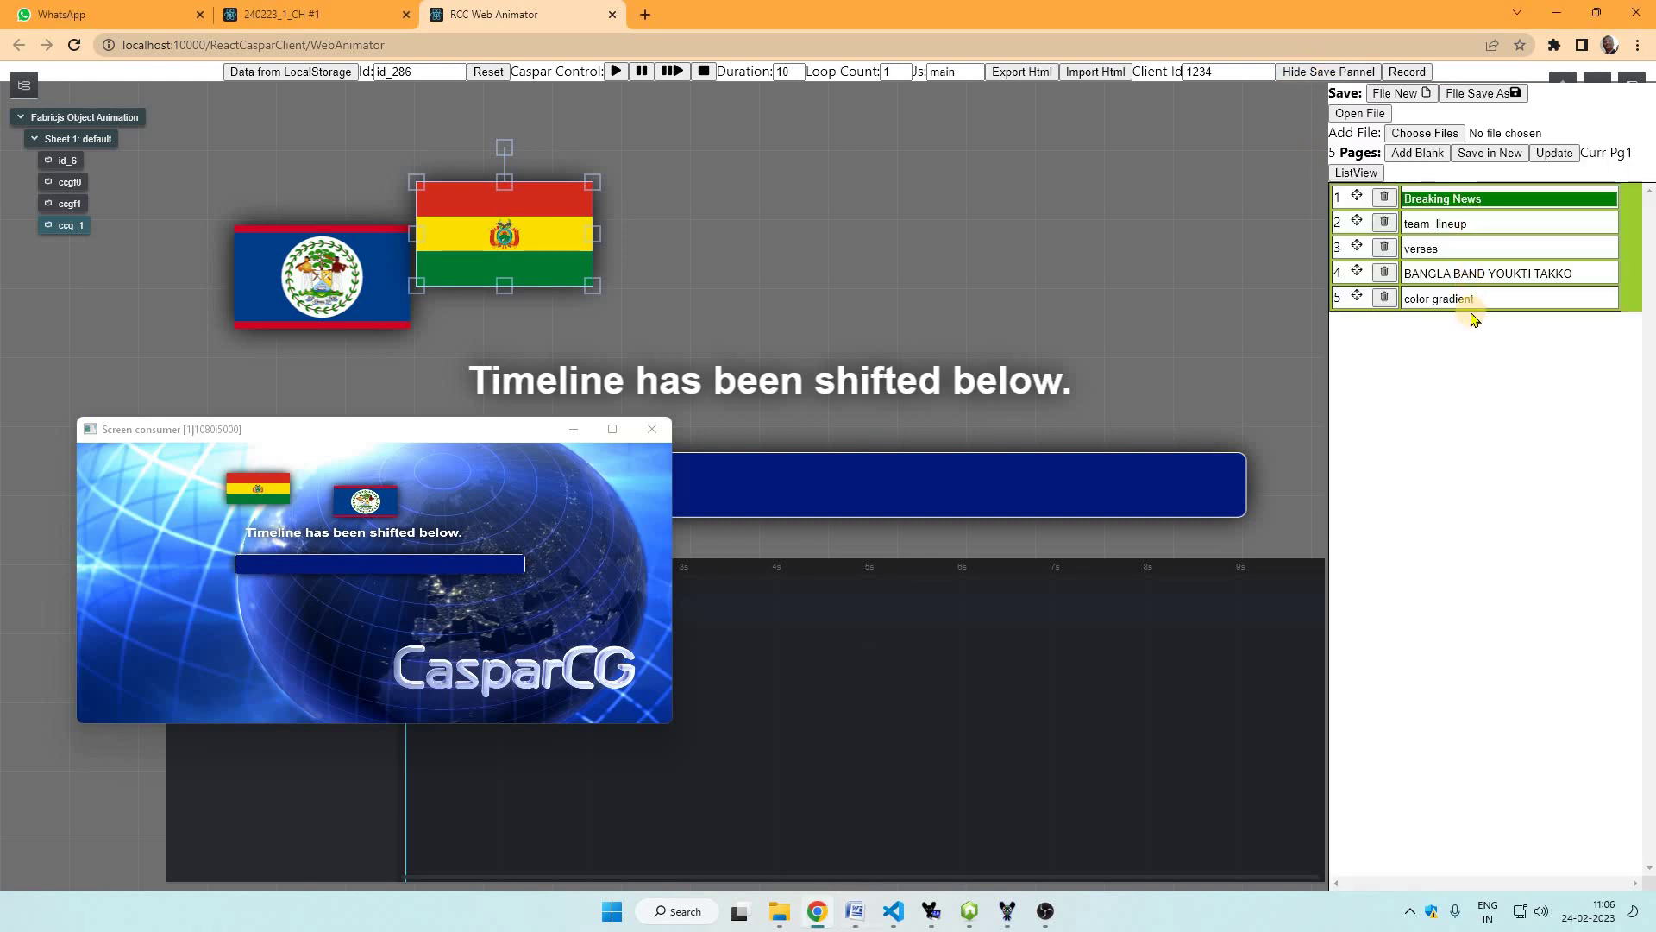
{"action": "left_click", "coordinate": [1355, 172]}
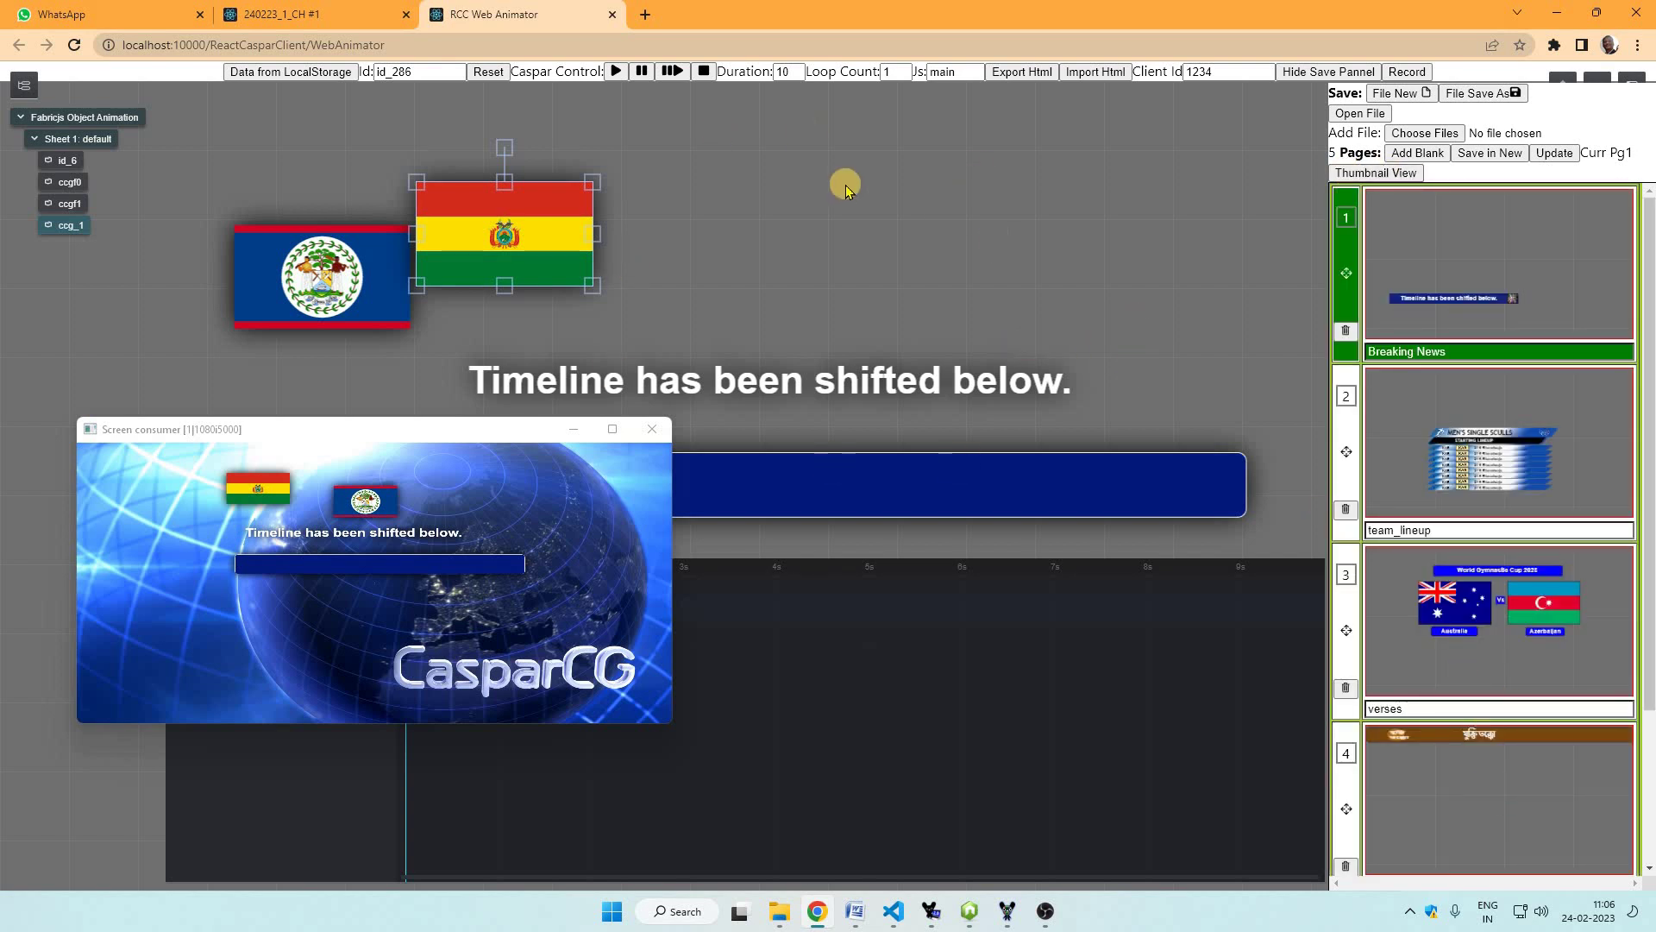
{"action": "left_click", "coordinate": [1490, 162]}
{"action": "key", "text": "Return"}
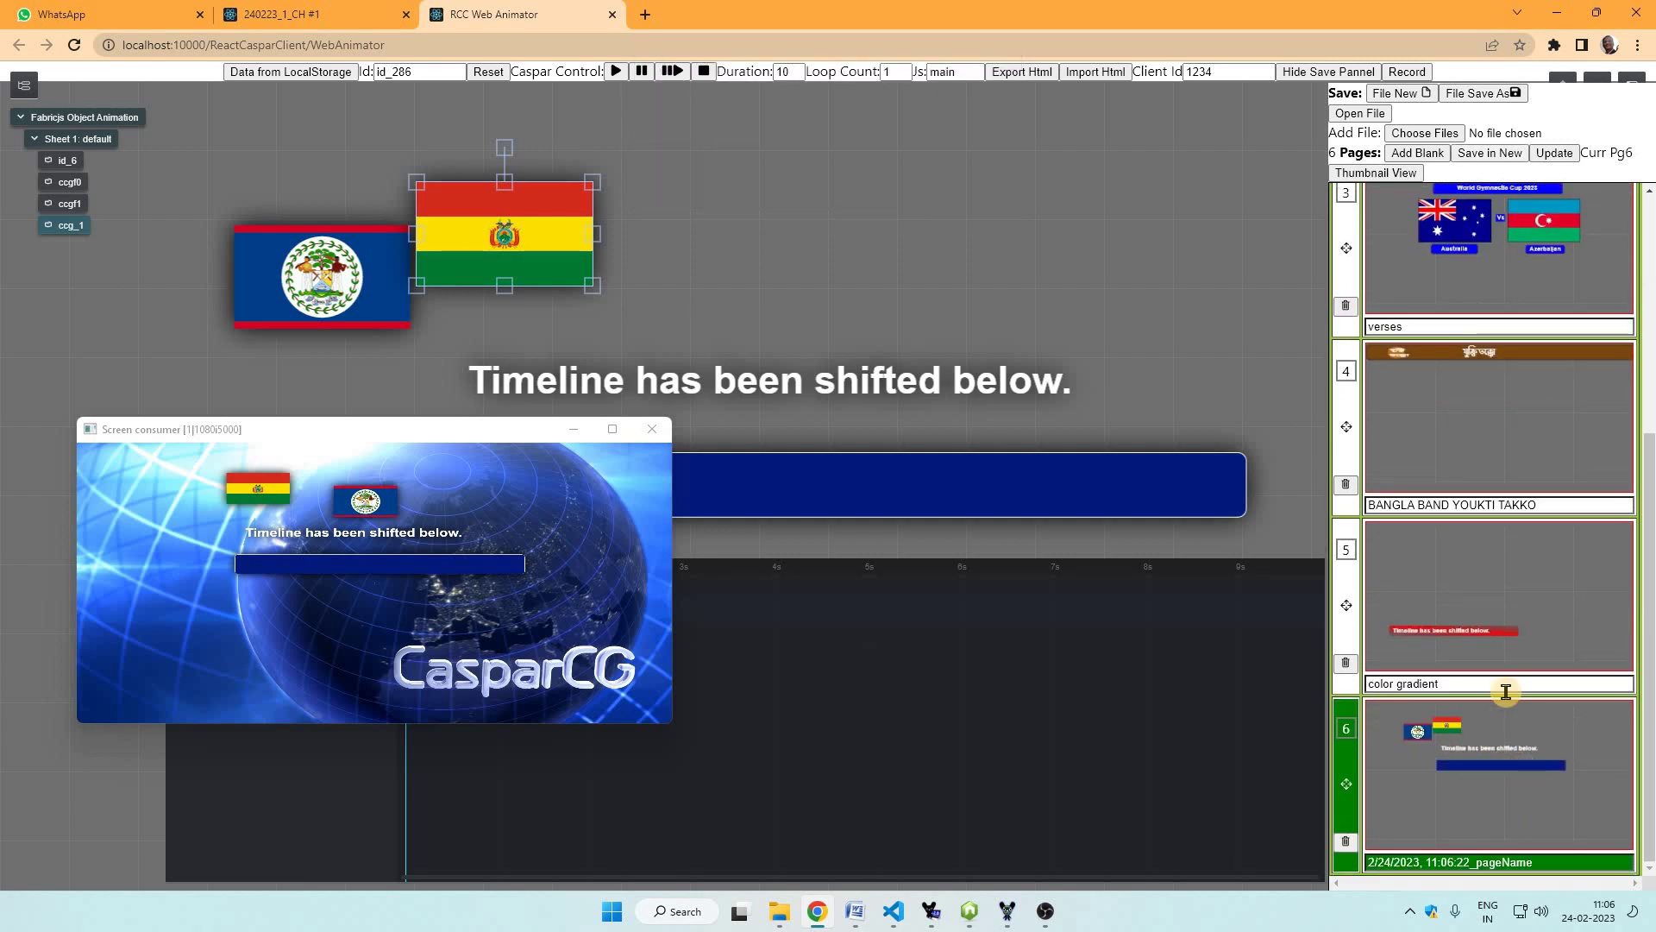
- Load the Breaking News, team_lineup, verses, BANGLA BAND YOUKTI TAKKO and newly saved pages to review each animation
{"action": "scroll", "coordinate": [1510, 256], "scroll_direction": "up", "scroll_amount": 4}
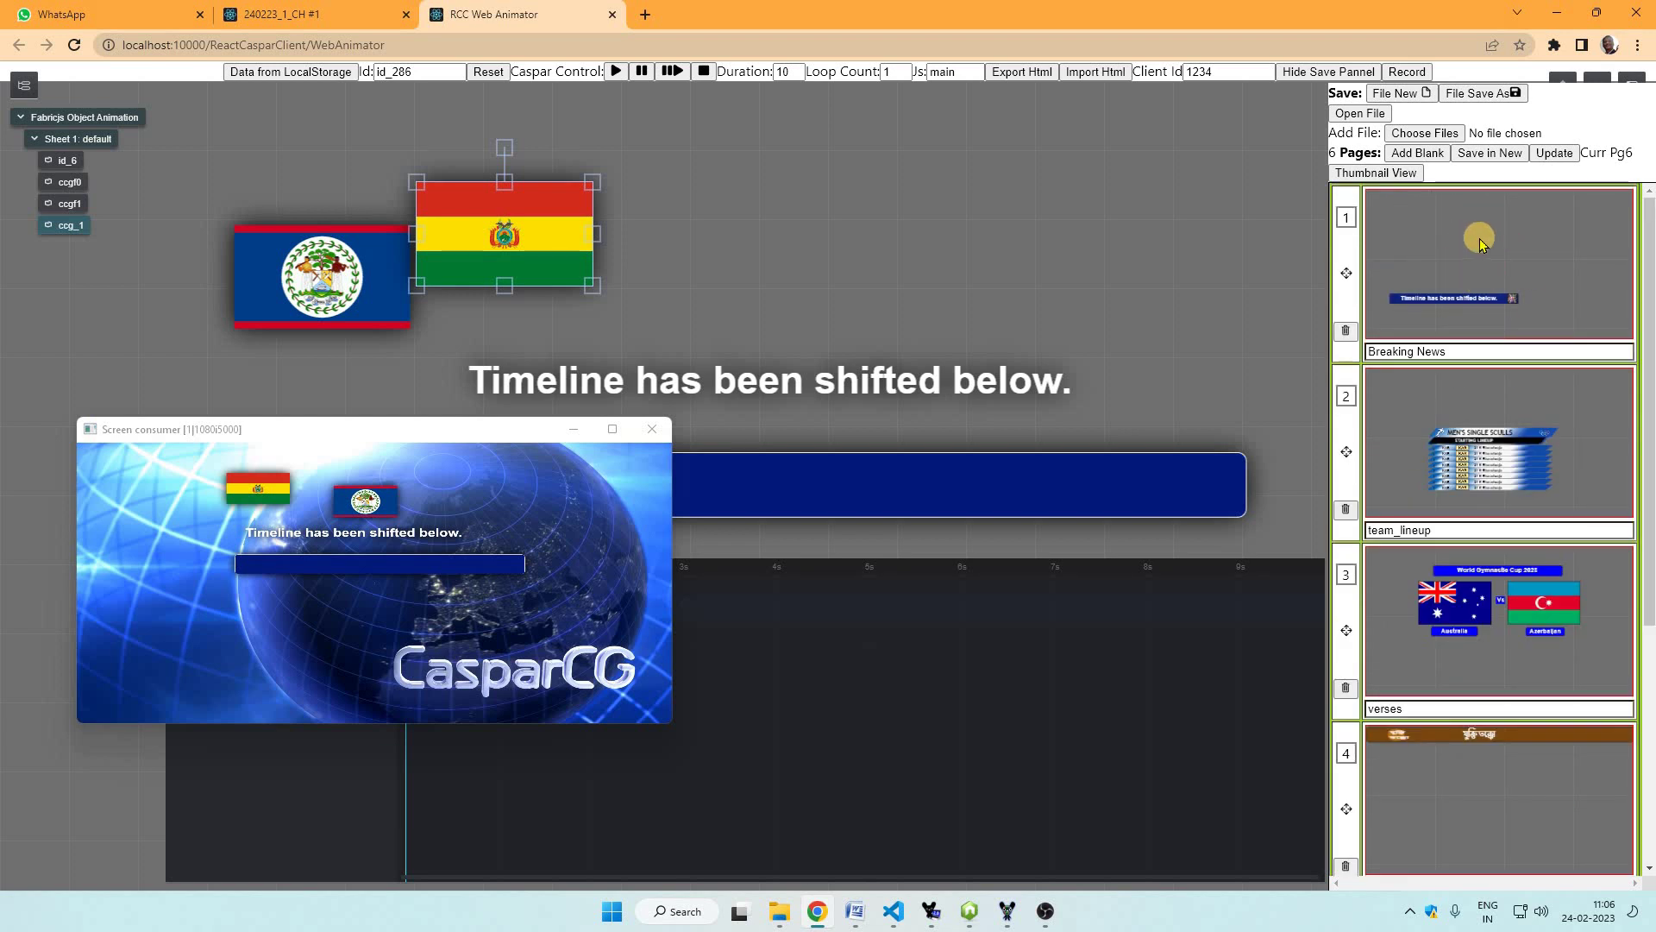
{"action": "left_click", "coordinate": [1486, 245]}
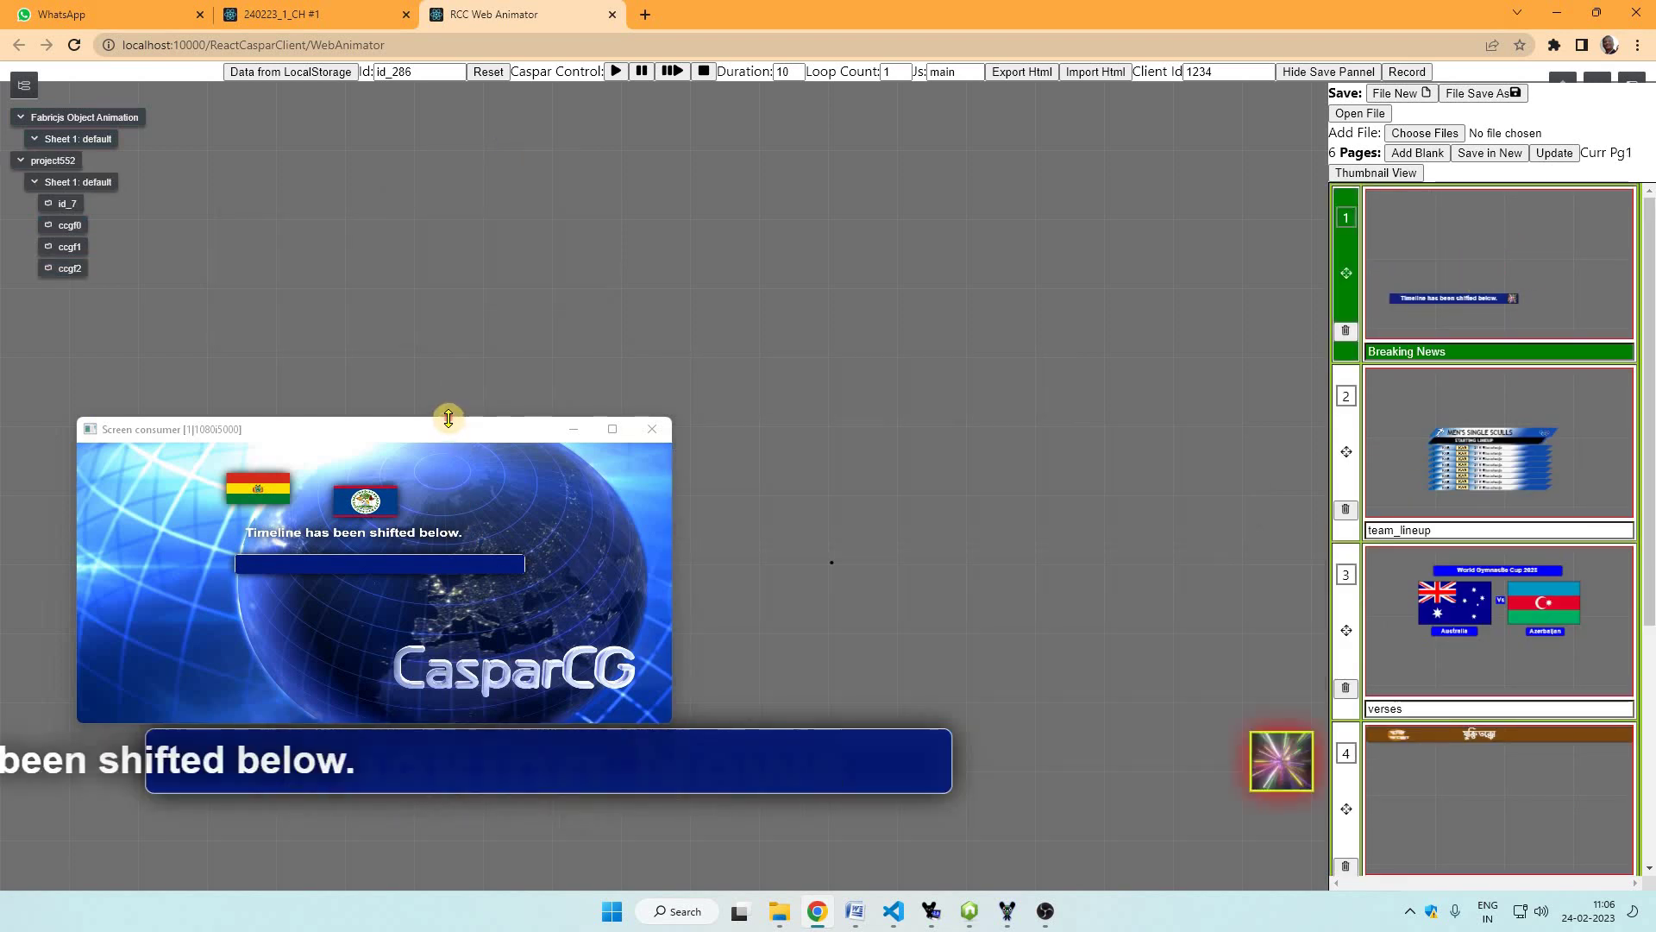
{"action": "left_click", "coordinate": [1487, 385]}
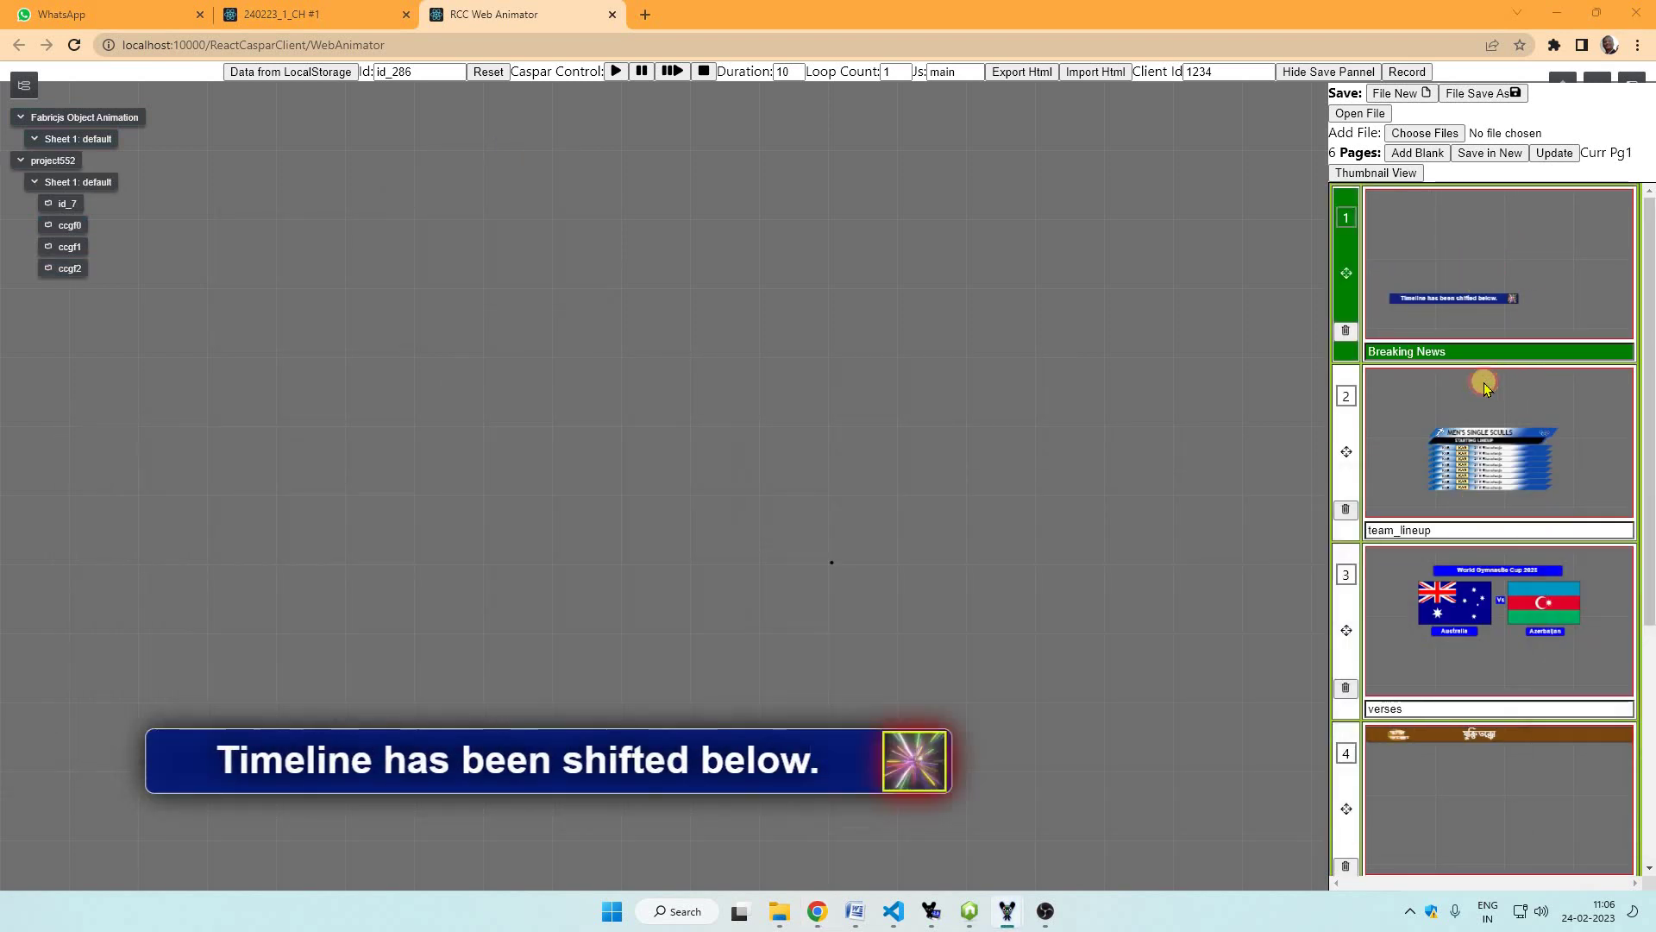
{"action": "left_click", "coordinate": [1486, 386]}
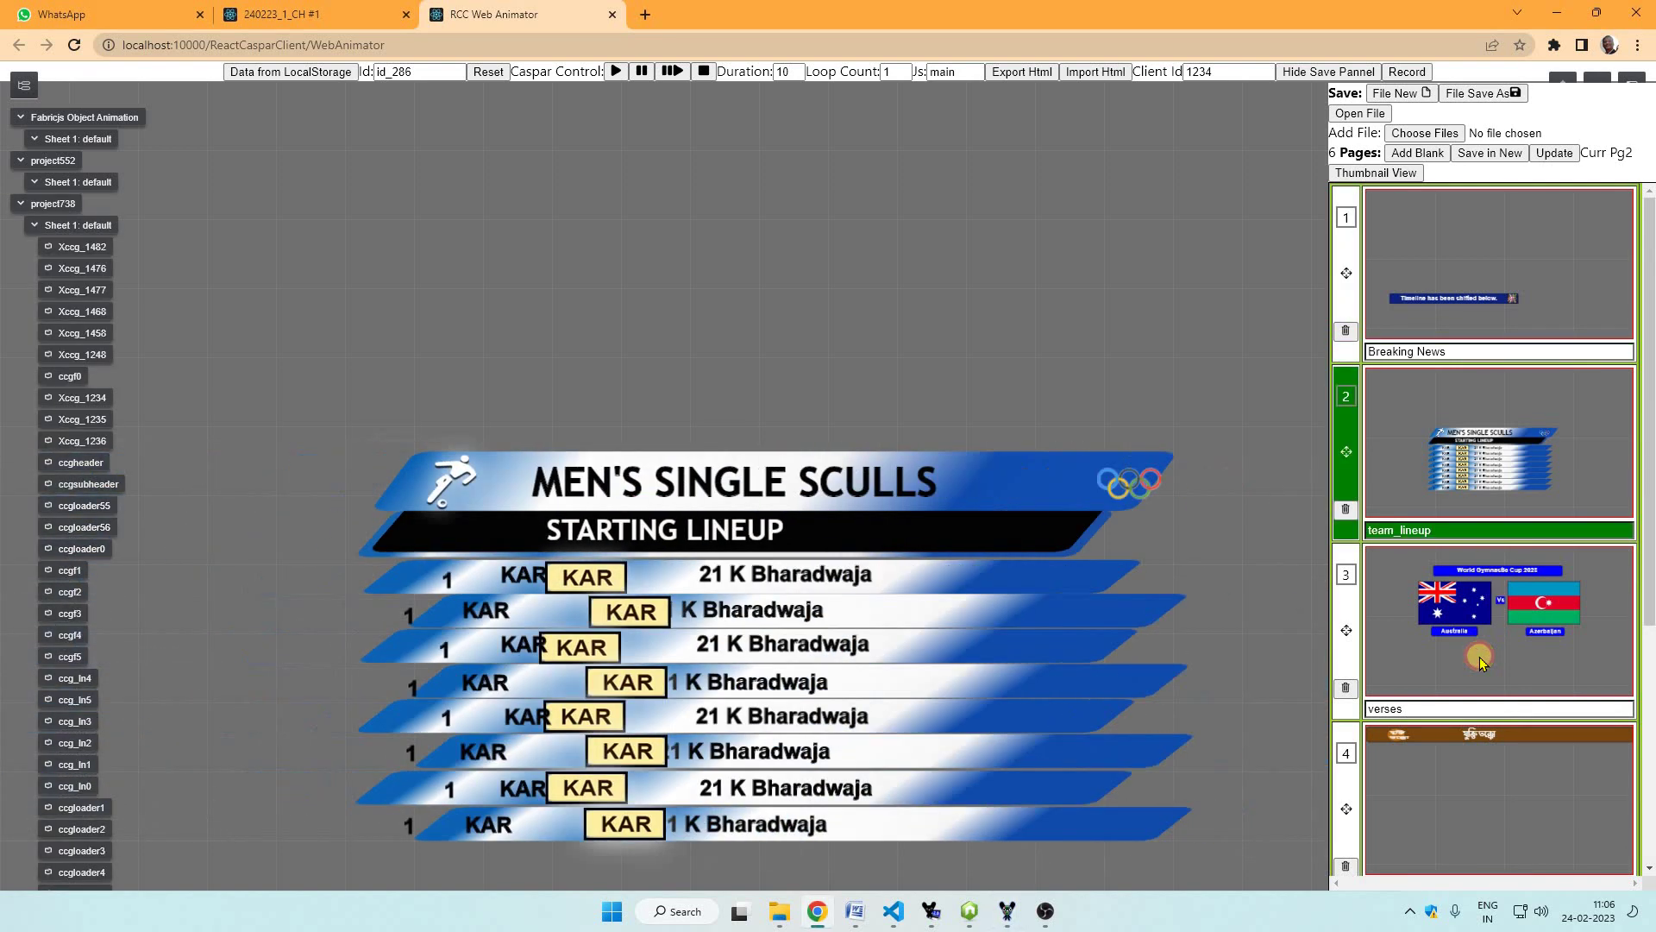
{"action": "left_click", "coordinate": [1480, 660]}
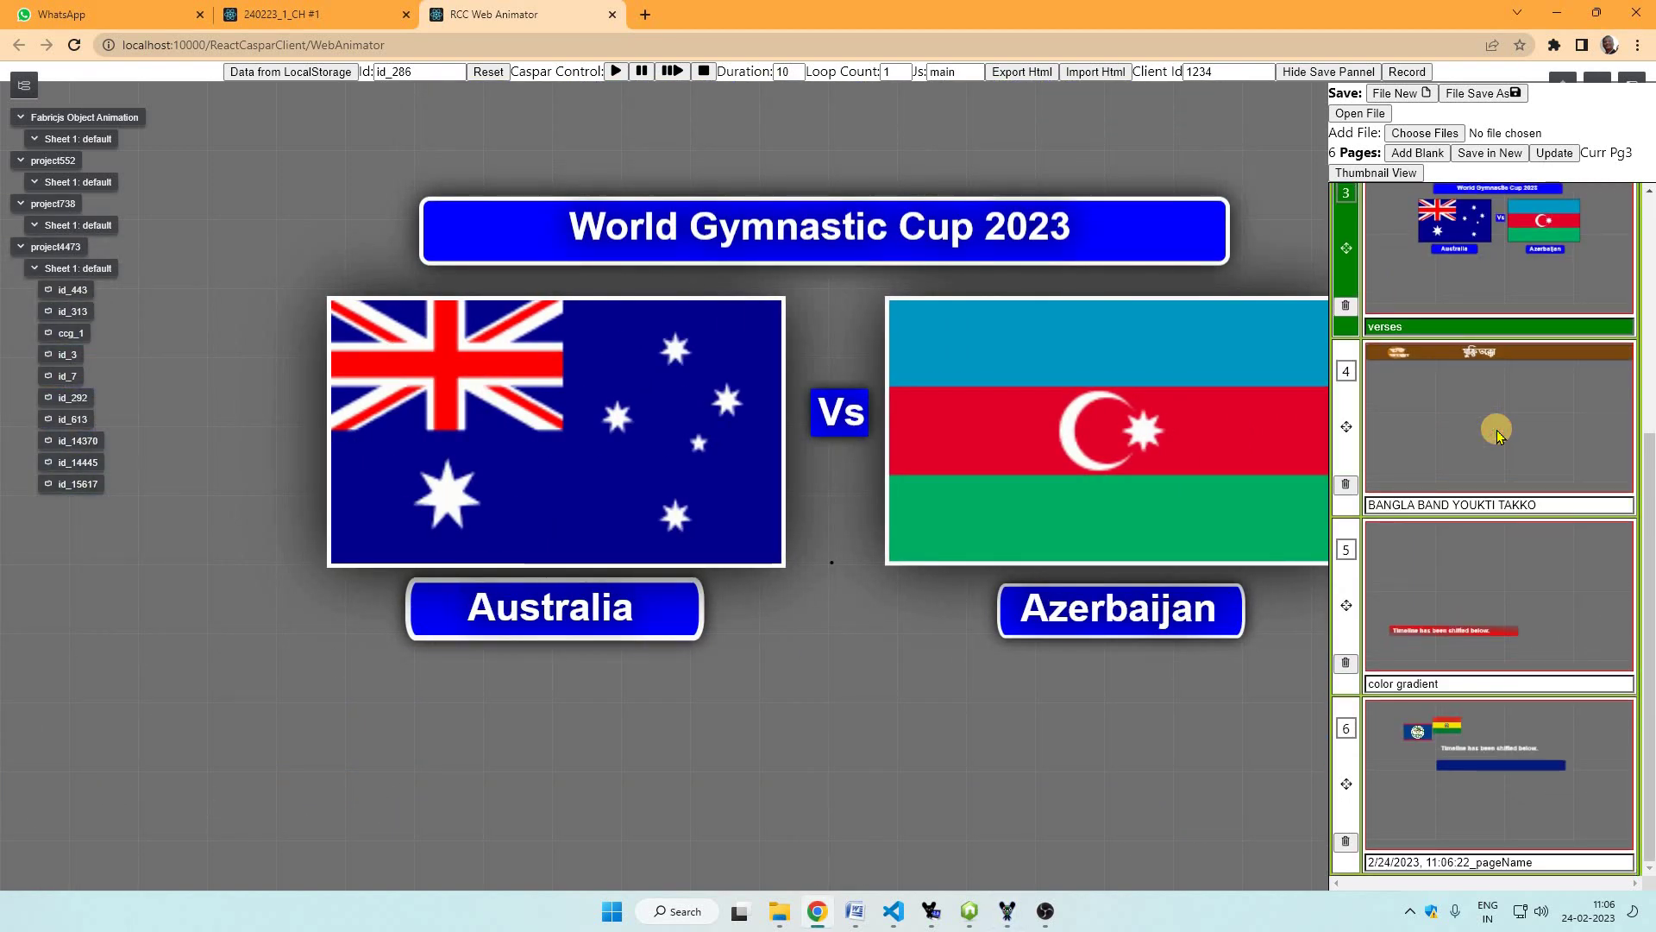
{"action": "left_click", "coordinate": [1496, 434]}
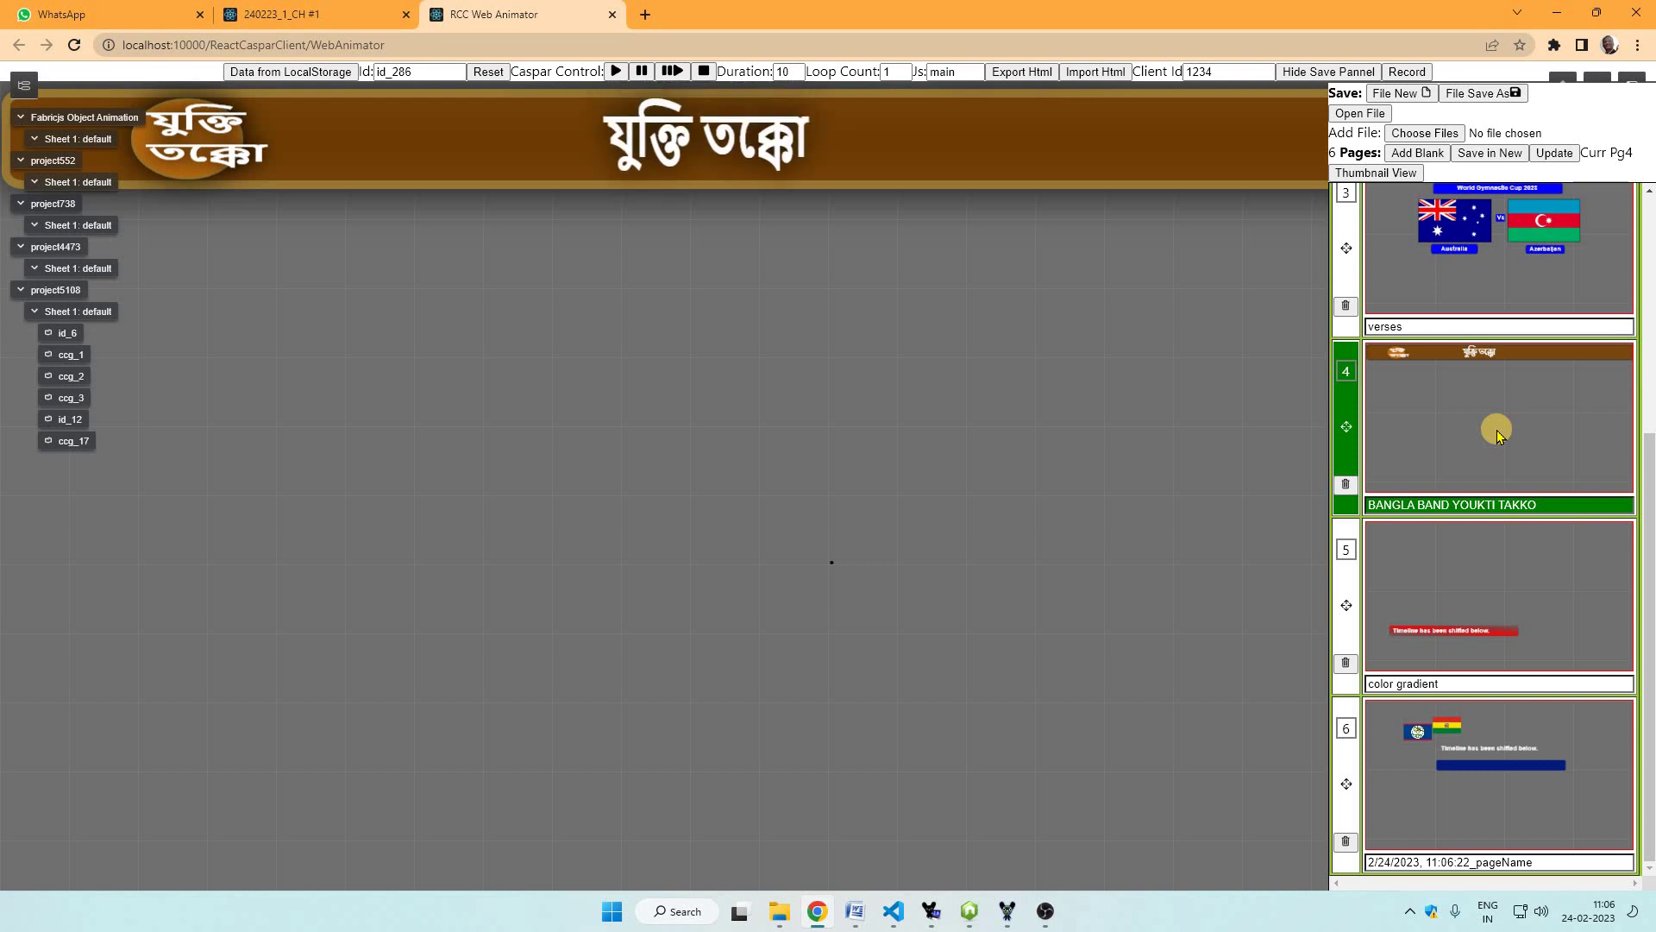
{"action": "left_click", "coordinate": [1448, 798]}
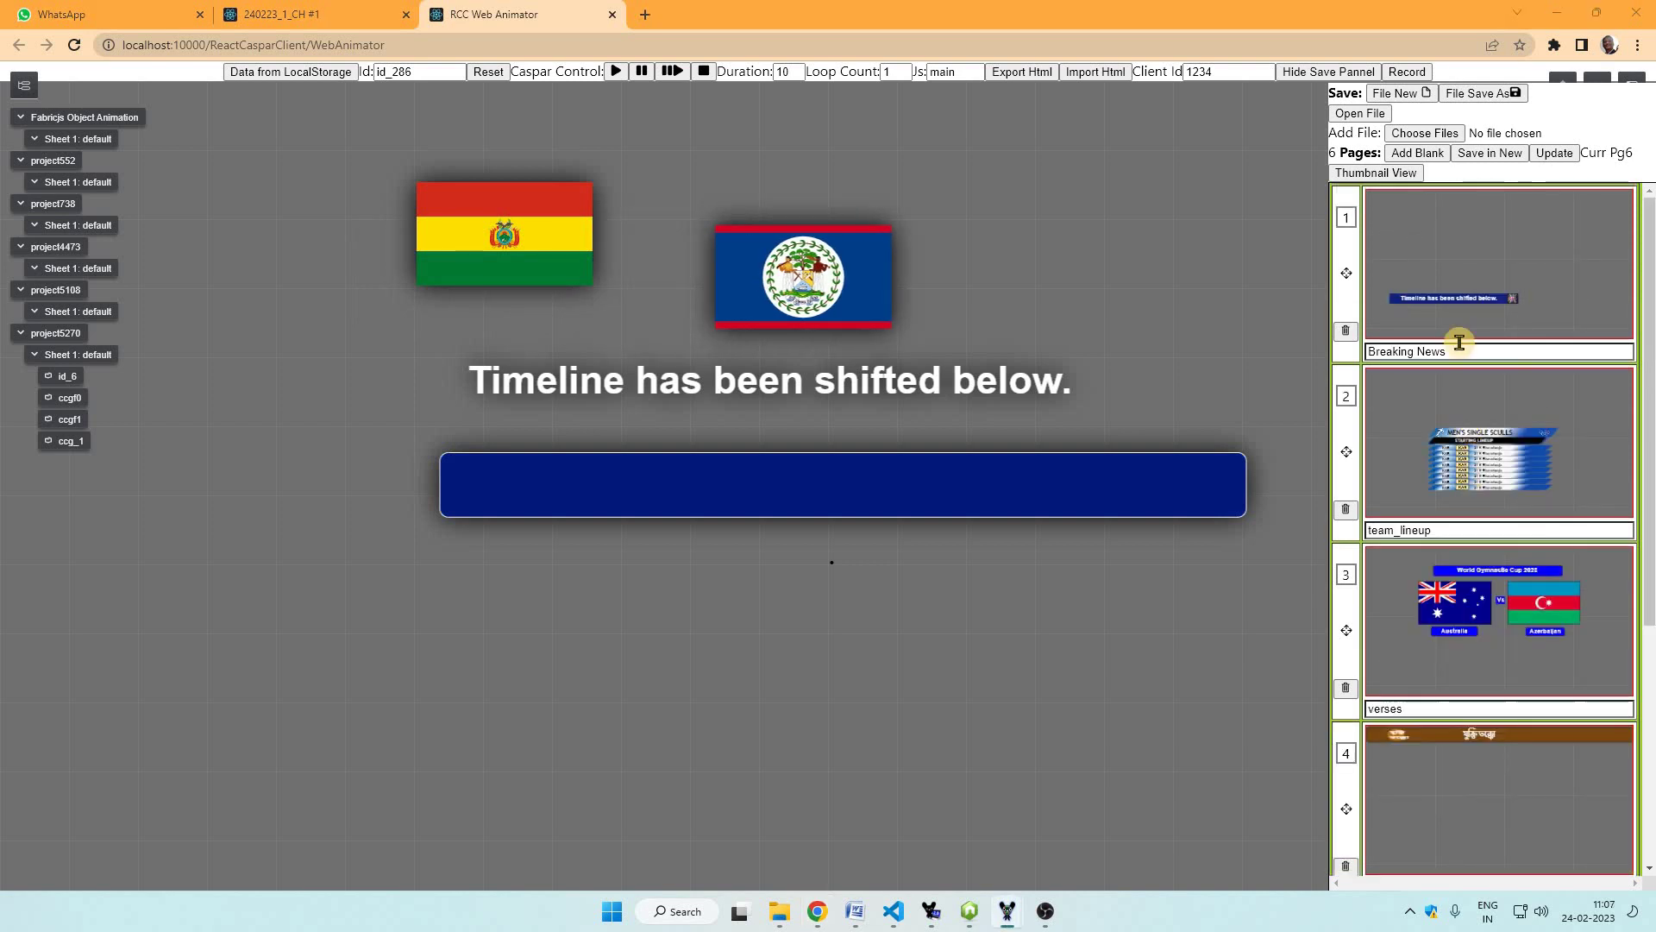
- Save all the pages to a new file named ddd on the Desktop
{"action": "left_click", "coordinate": [1481, 93]}
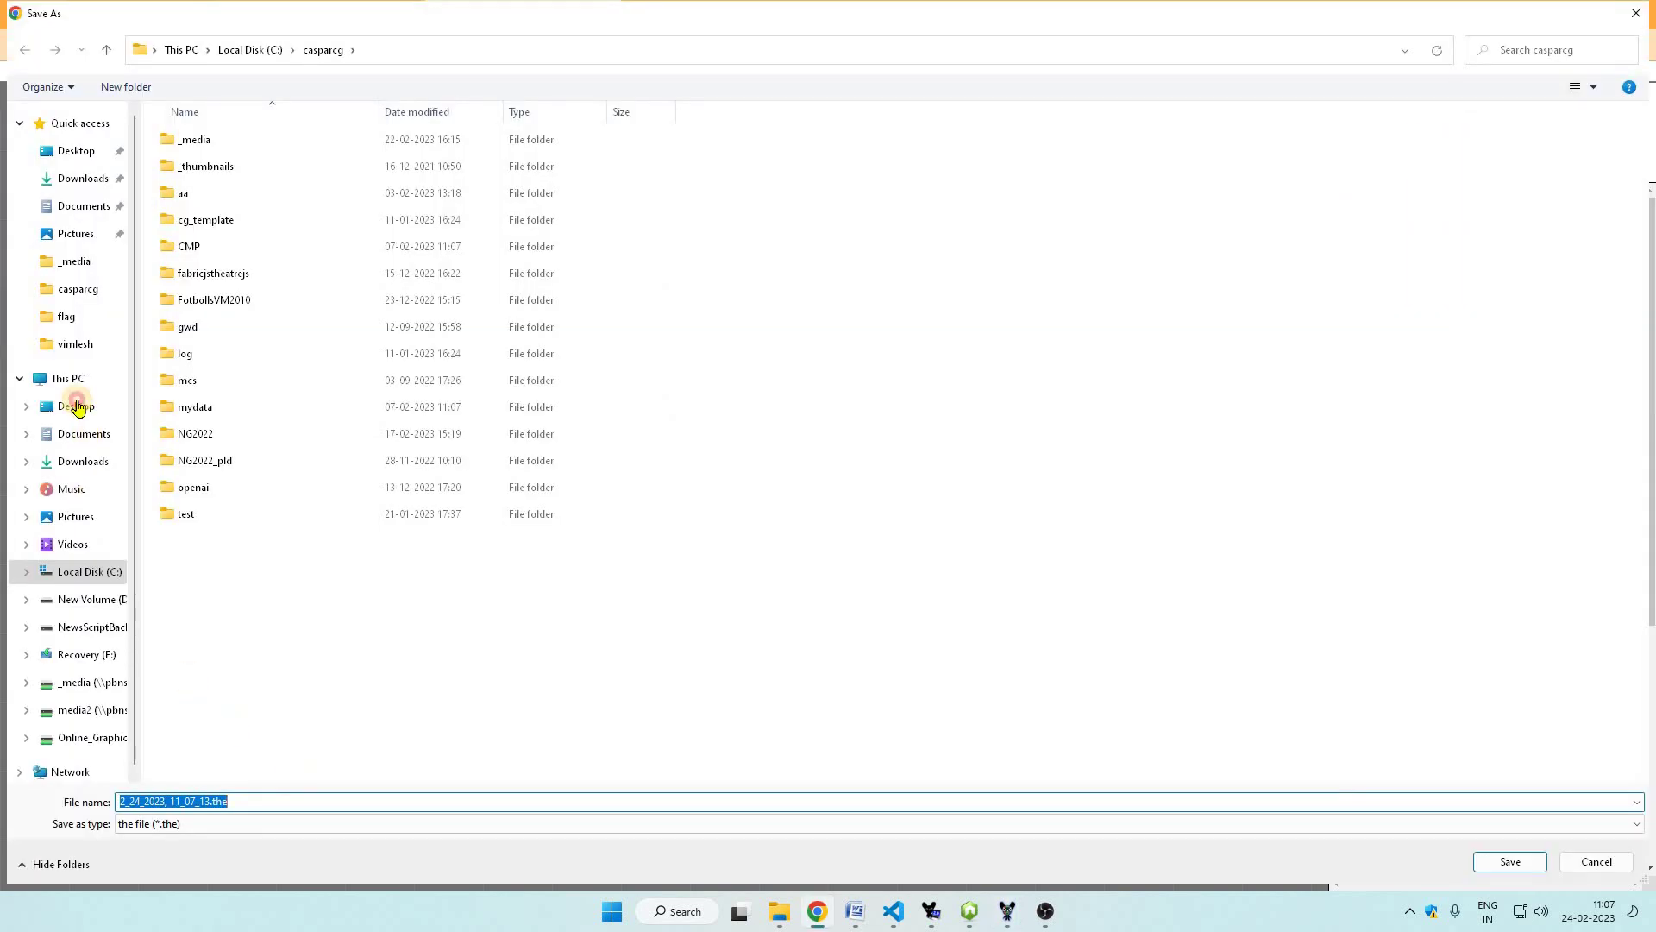
{"action": "left_click", "coordinate": [76, 405]}
{"action": "type", "text": "ddd"}
{"action": "key", "text": "Return"}
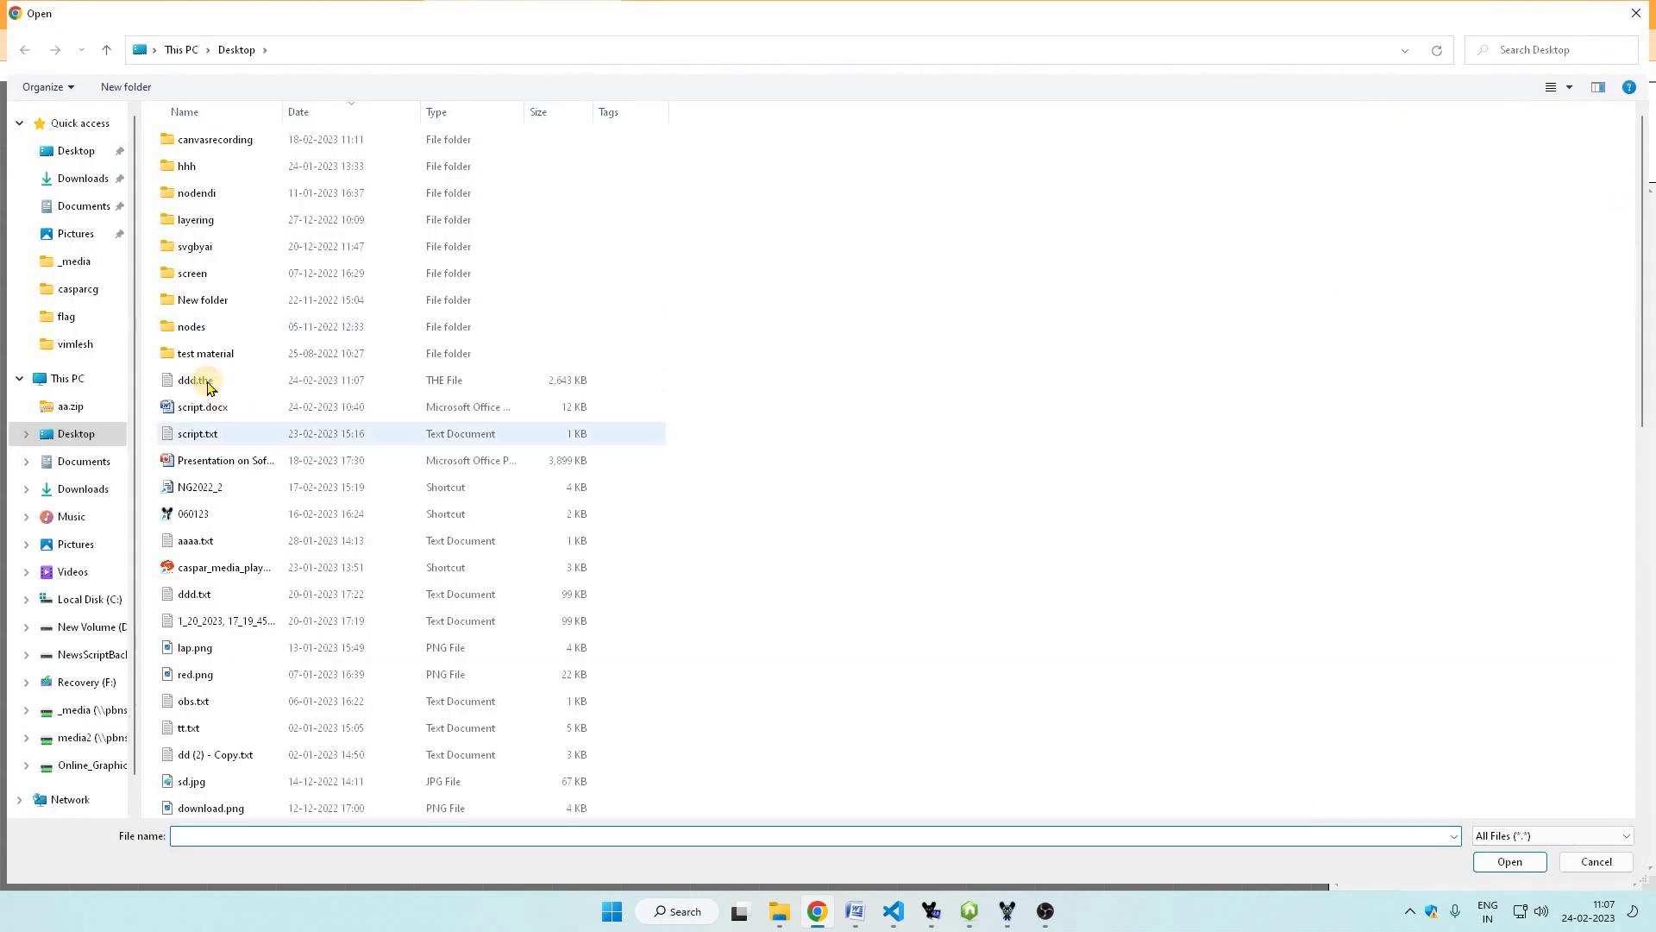
- Open ddd.the from the Desktop, then load its last page and the Breaking News page
{"action": "left_click", "coordinate": [203, 380]}
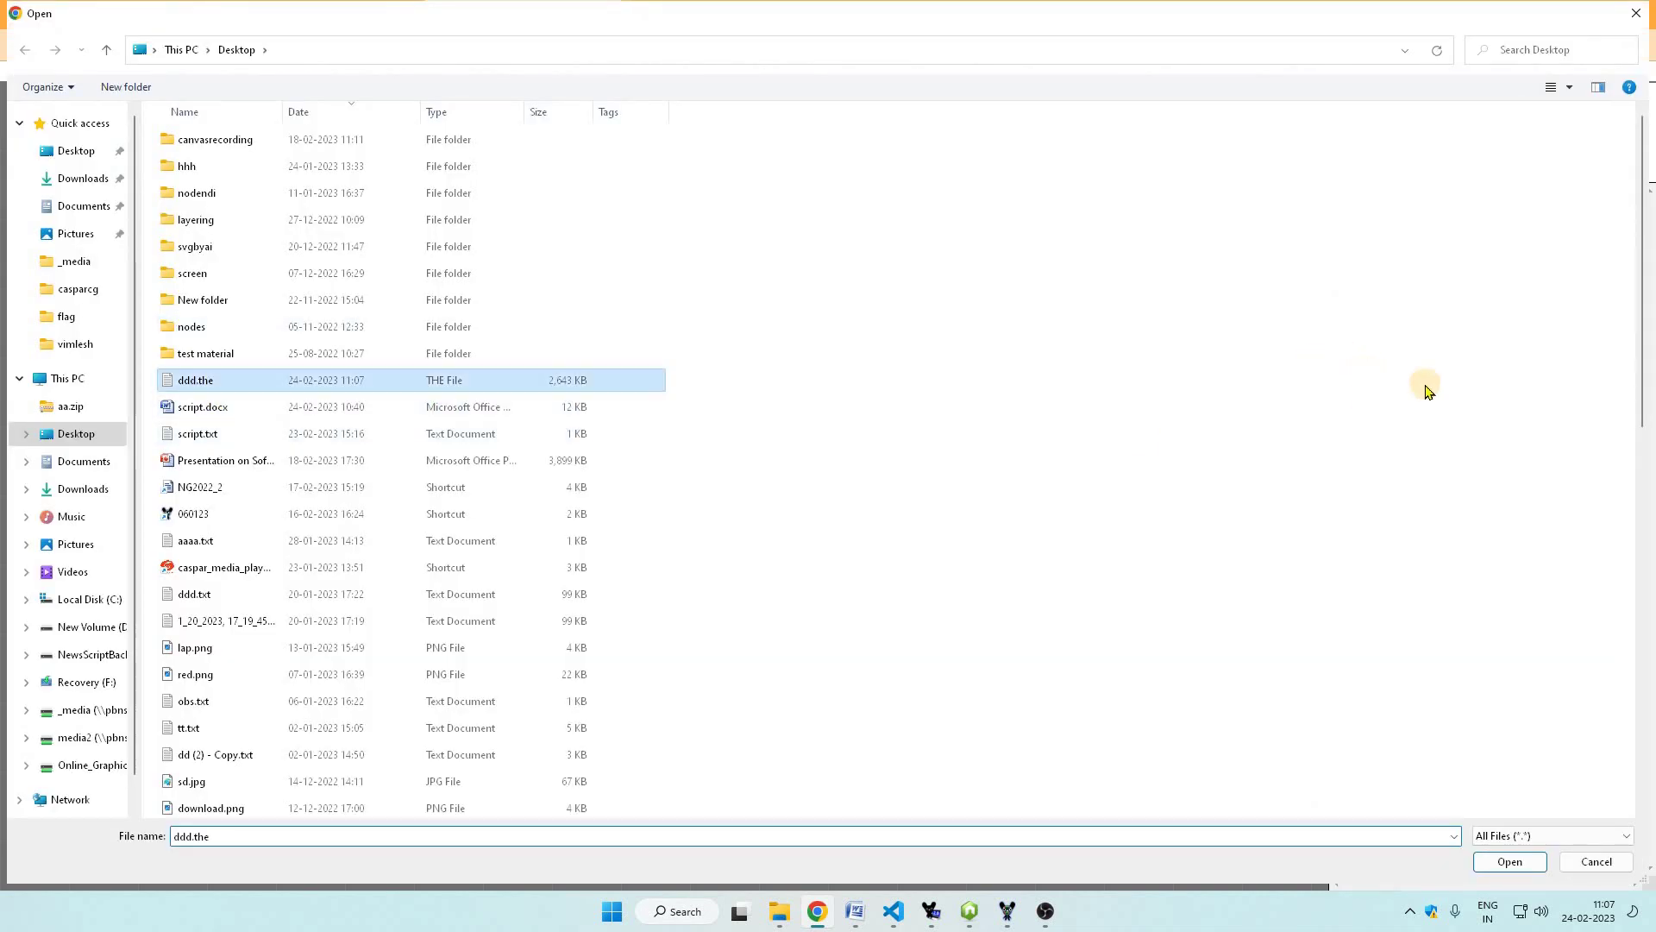
{"action": "key", "text": "Return"}
{"action": "left_click", "coordinate": [1453, 321]}
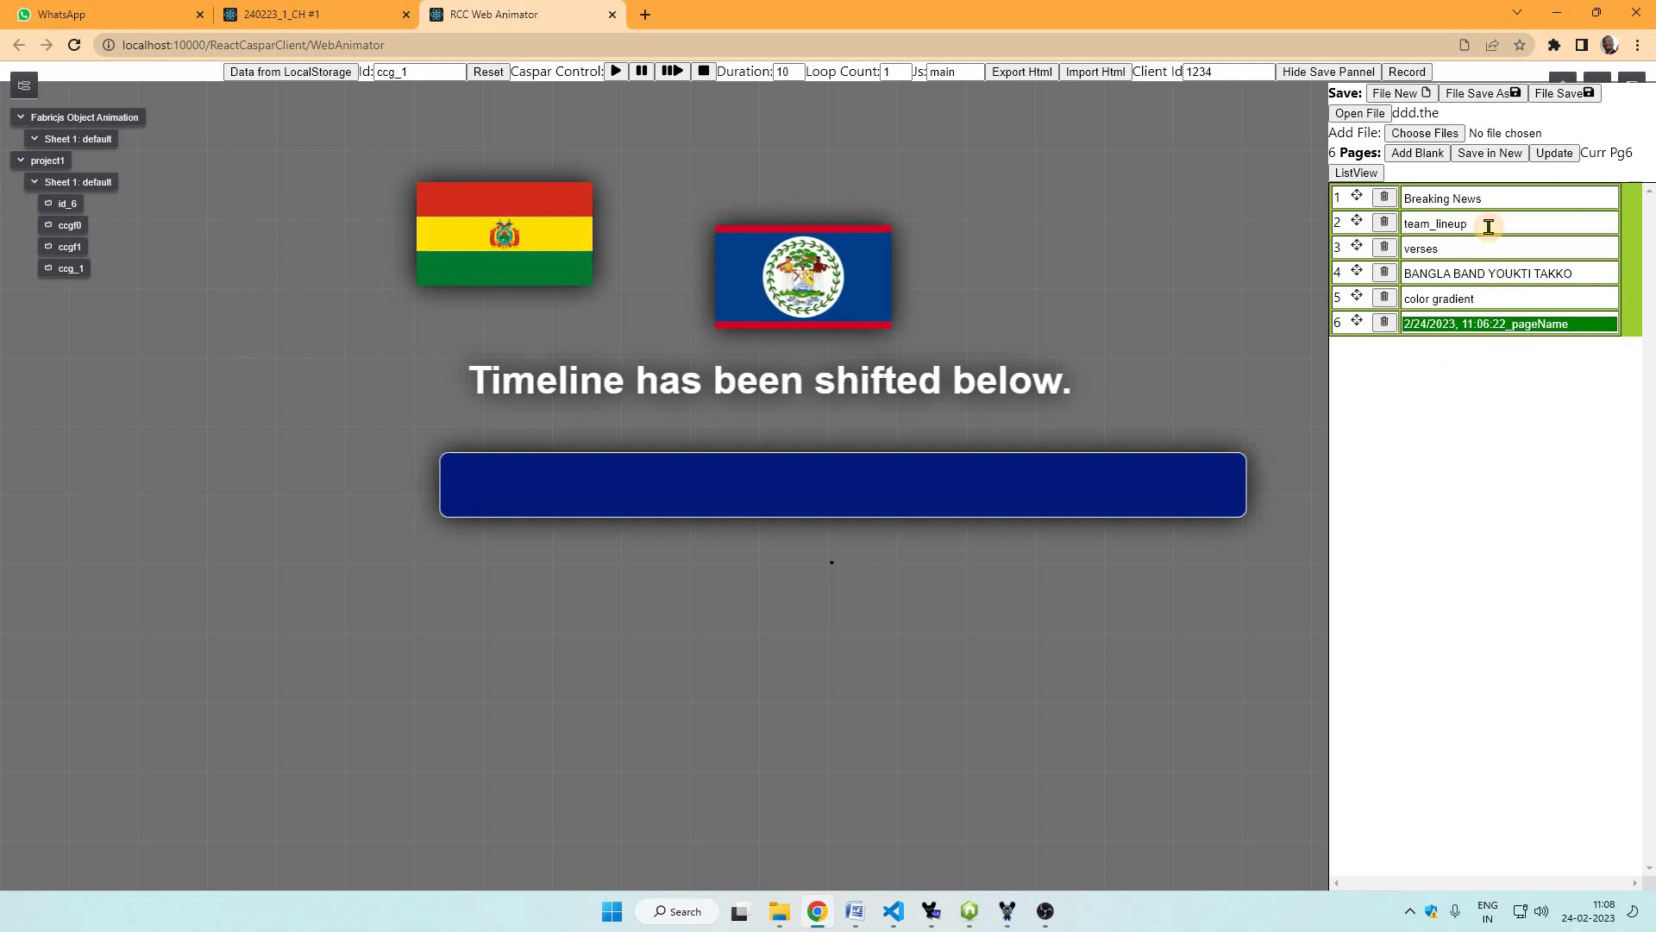
{"action": "left_click", "coordinate": [1489, 226]}
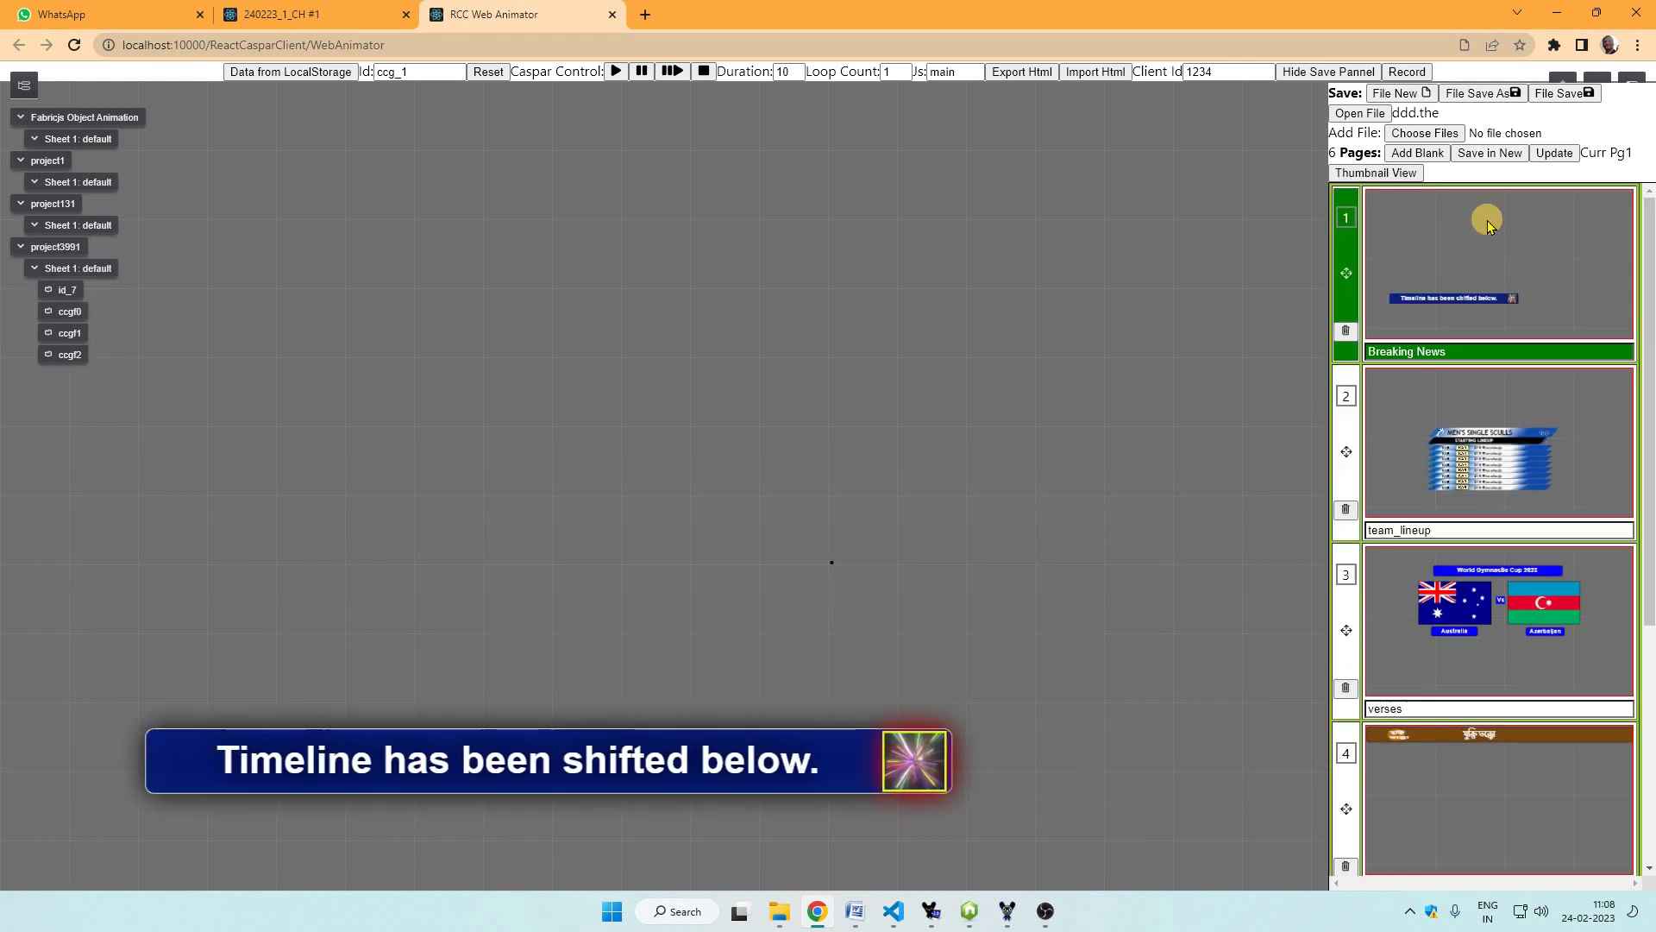
- Export the Breaking News animation as HTML to C:\casparcg, replacing the existing test100.html
{"action": "left_click", "coordinate": [1014, 74]}
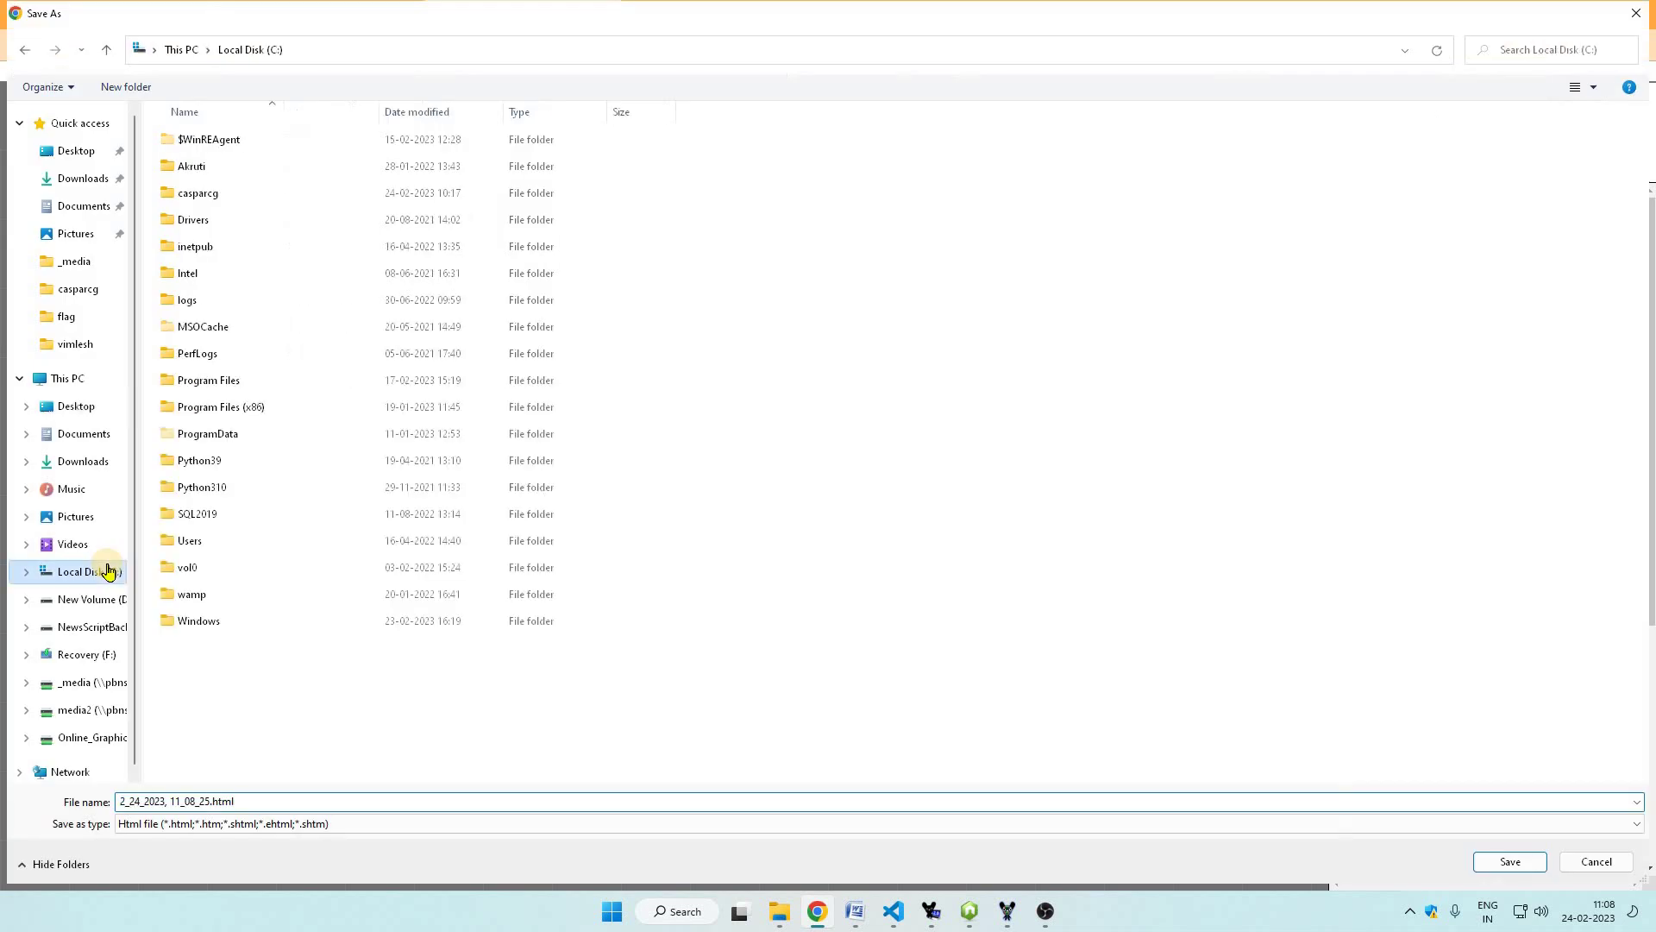
{"action": "double_click", "coordinate": [200, 194]}
{"action": "double_click", "coordinate": [239, 557]}
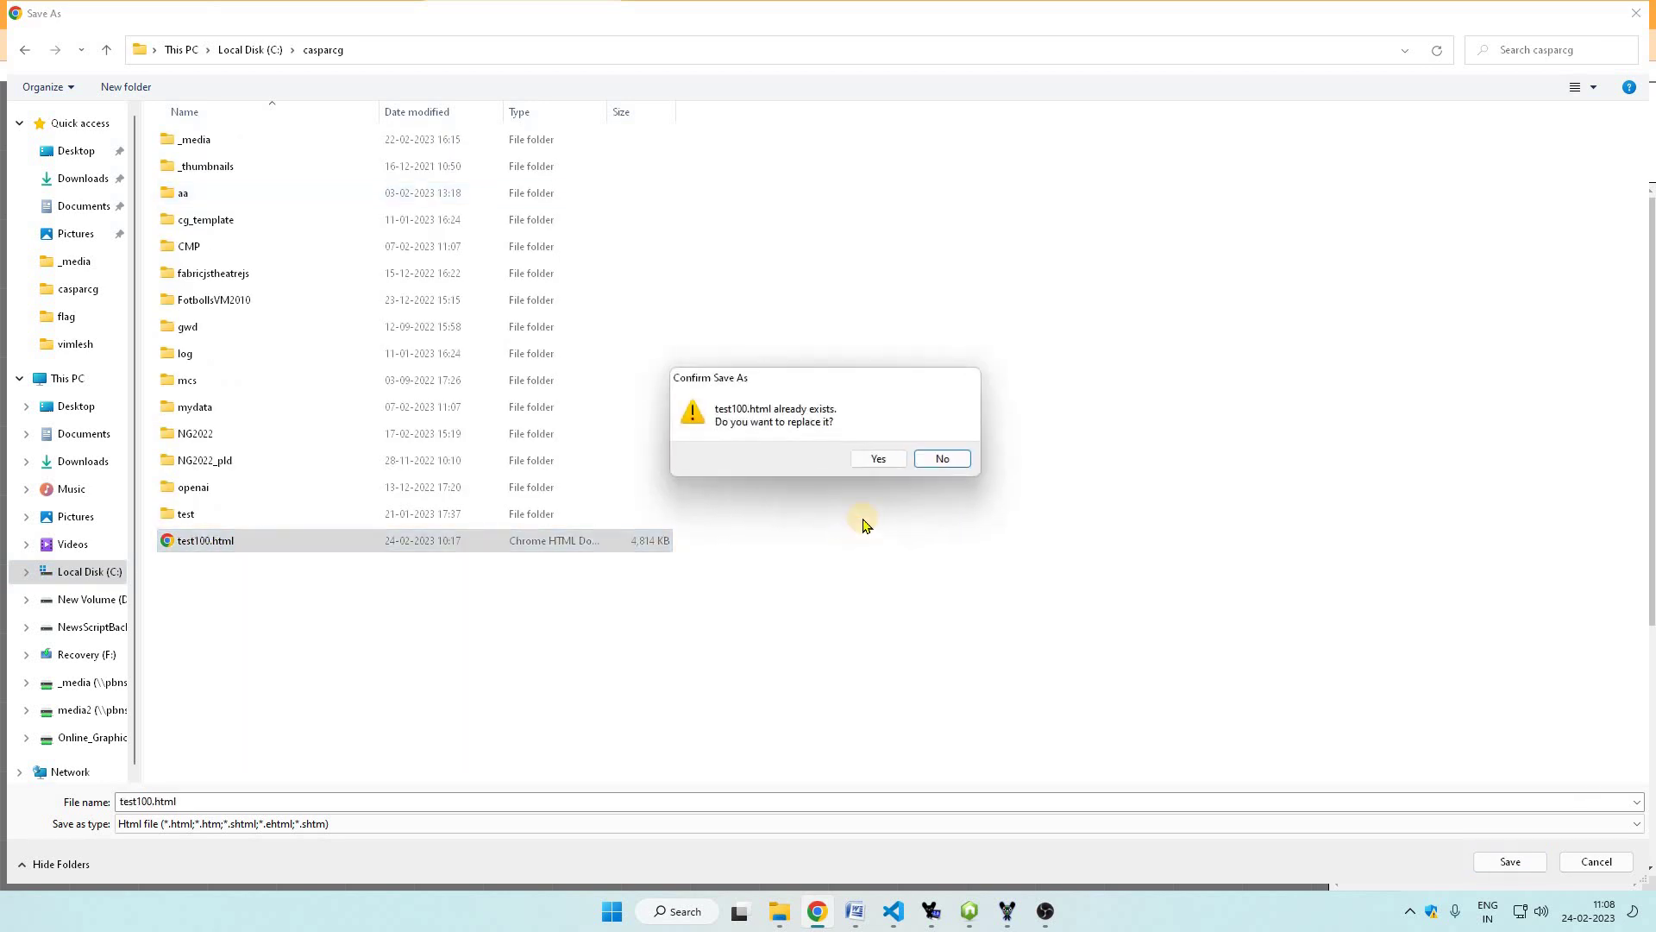
{"action": "left_click", "coordinate": [876, 459]}
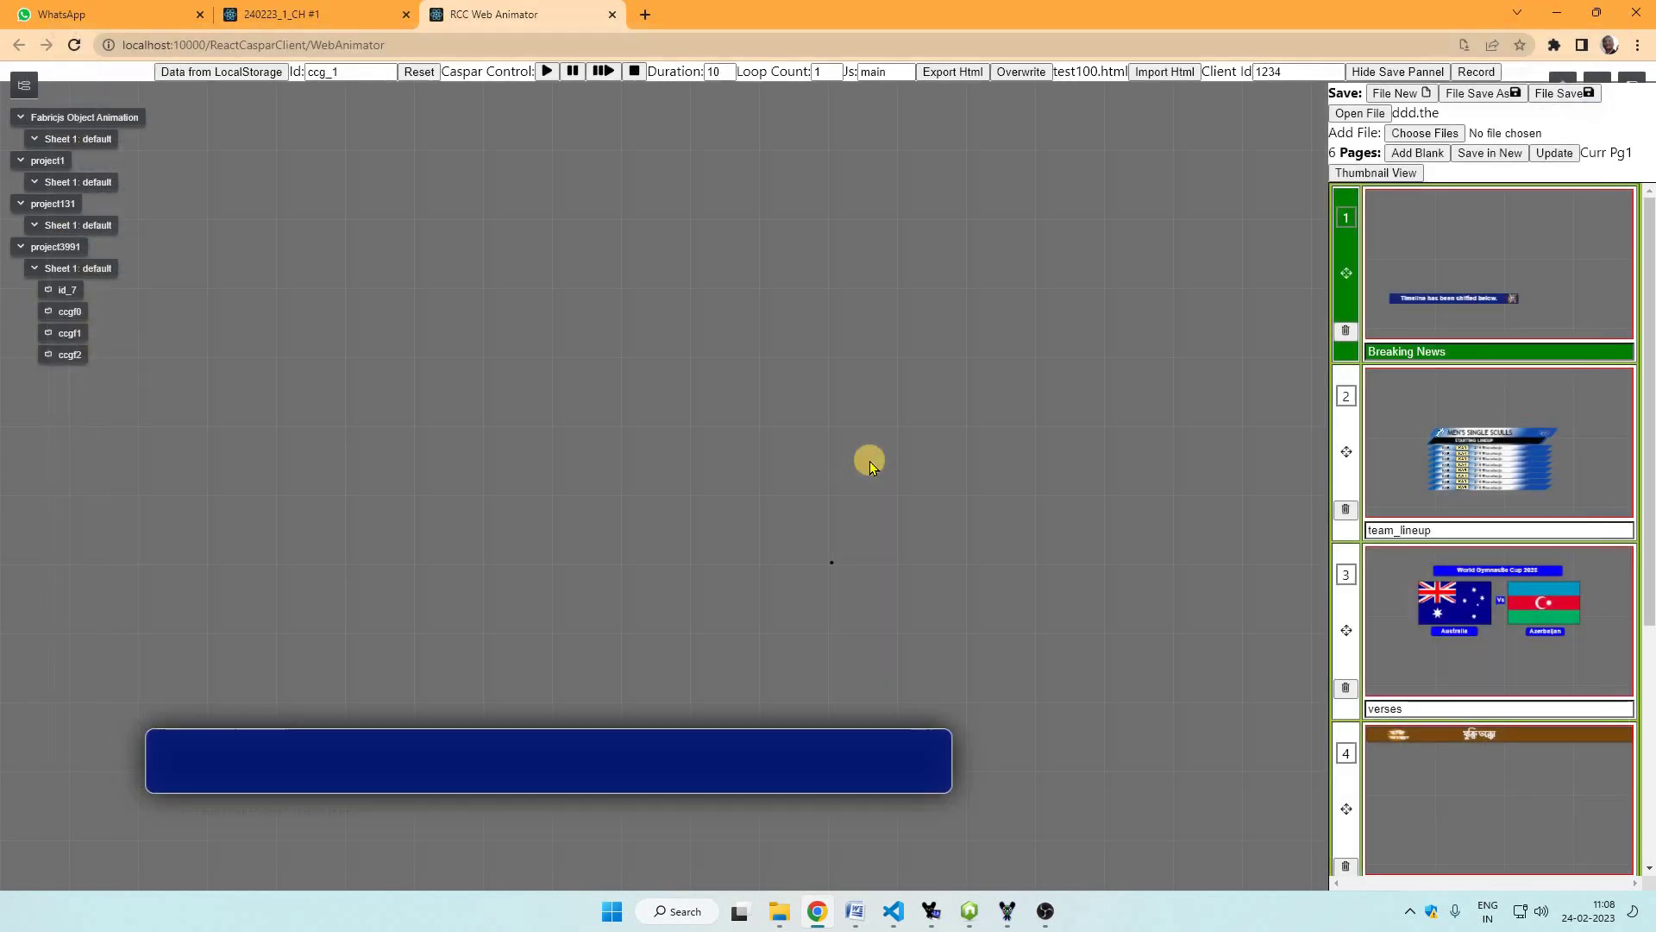
- Switch to CasparCG Client, play the TEST100 template from the rundown and reposition the screen consumer window to watch it
{"action": "left_click", "coordinate": [932, 911]}
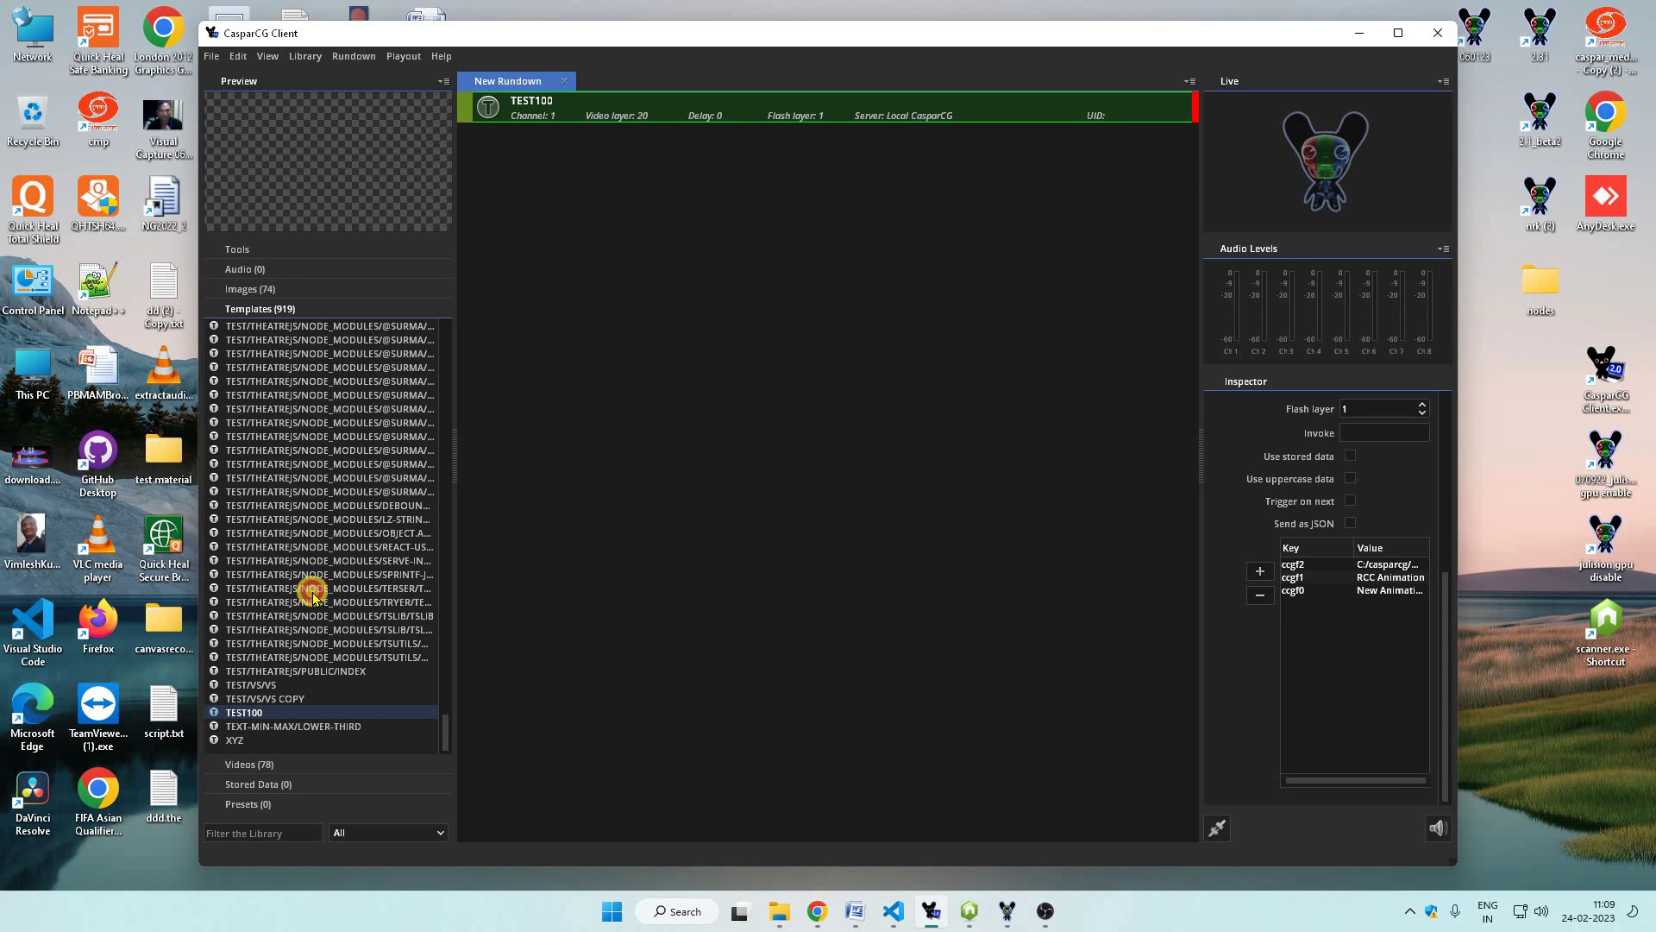
{"action": "key", "text": "alt+Tab"}
{"action": "left_click", "coordinate": [612, 103]}
{"action": "left_click", "coordinate": [612, 107]}
{"action": "key", "text": "F2"}
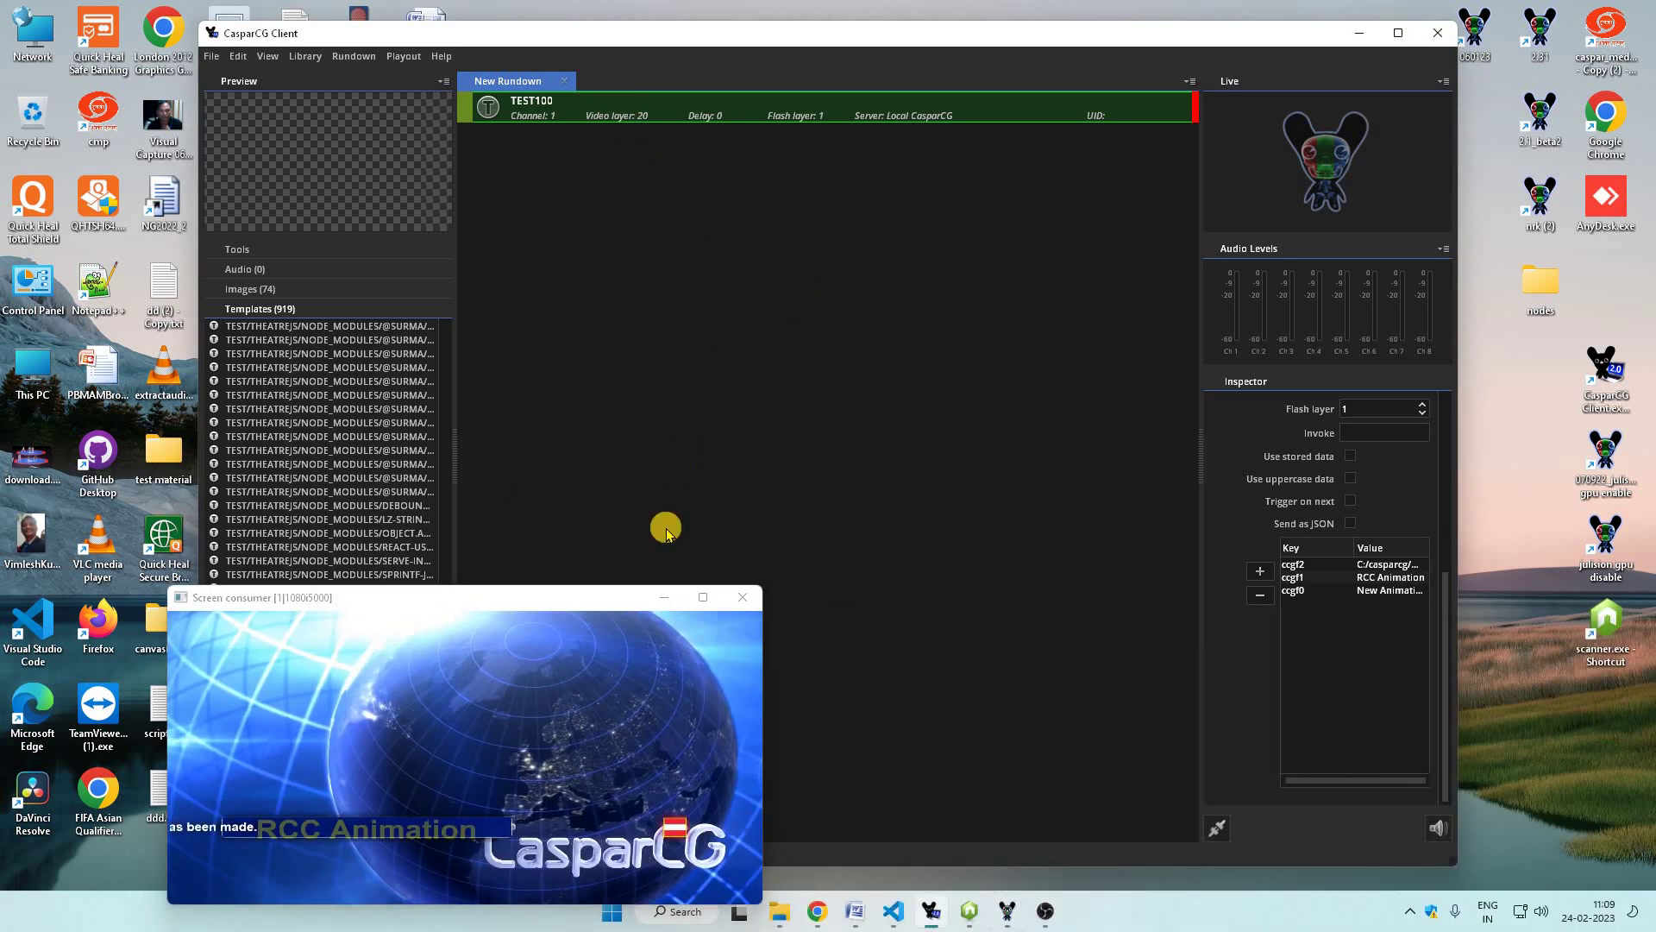
{"action": "left_click_drag", "start_coordinate": [597, 598], "coordinate": [597, 420]}
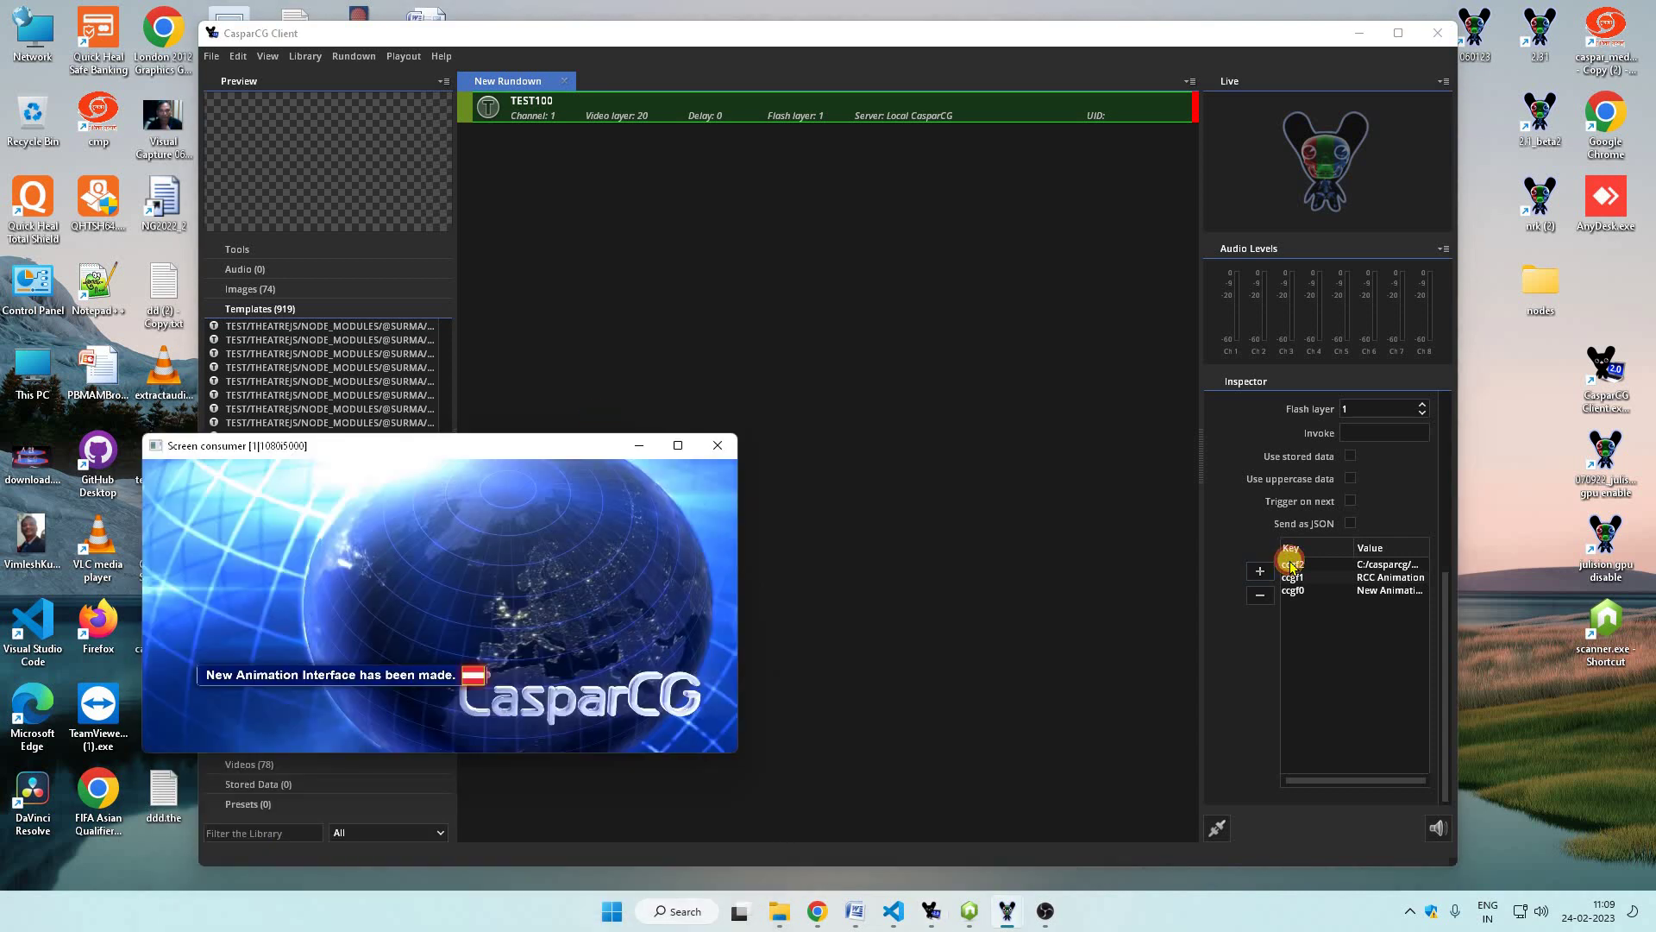
- Examine the template data values stored under the keys ccgf2, ccgf1 and ccgf0
{"action": "double_click", "coordinate": [1291, 564]}
{"action": "left_click", "coordinate": [1179, 308]}
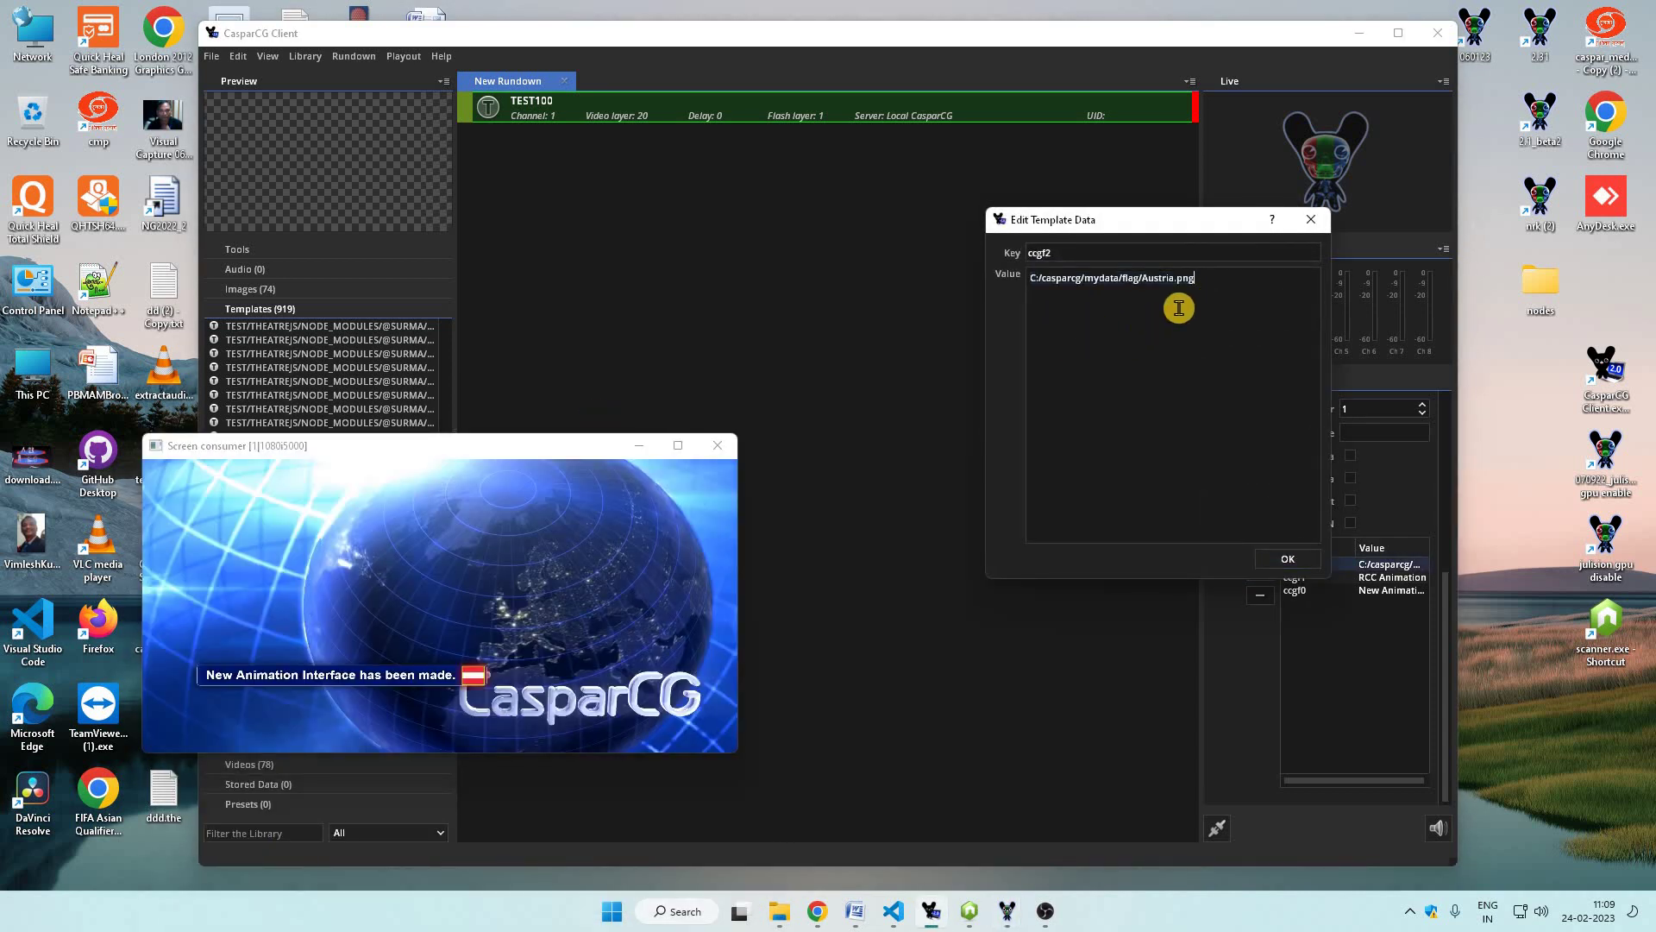
{"action": "left_click", "coordinate": [1289, 560]}
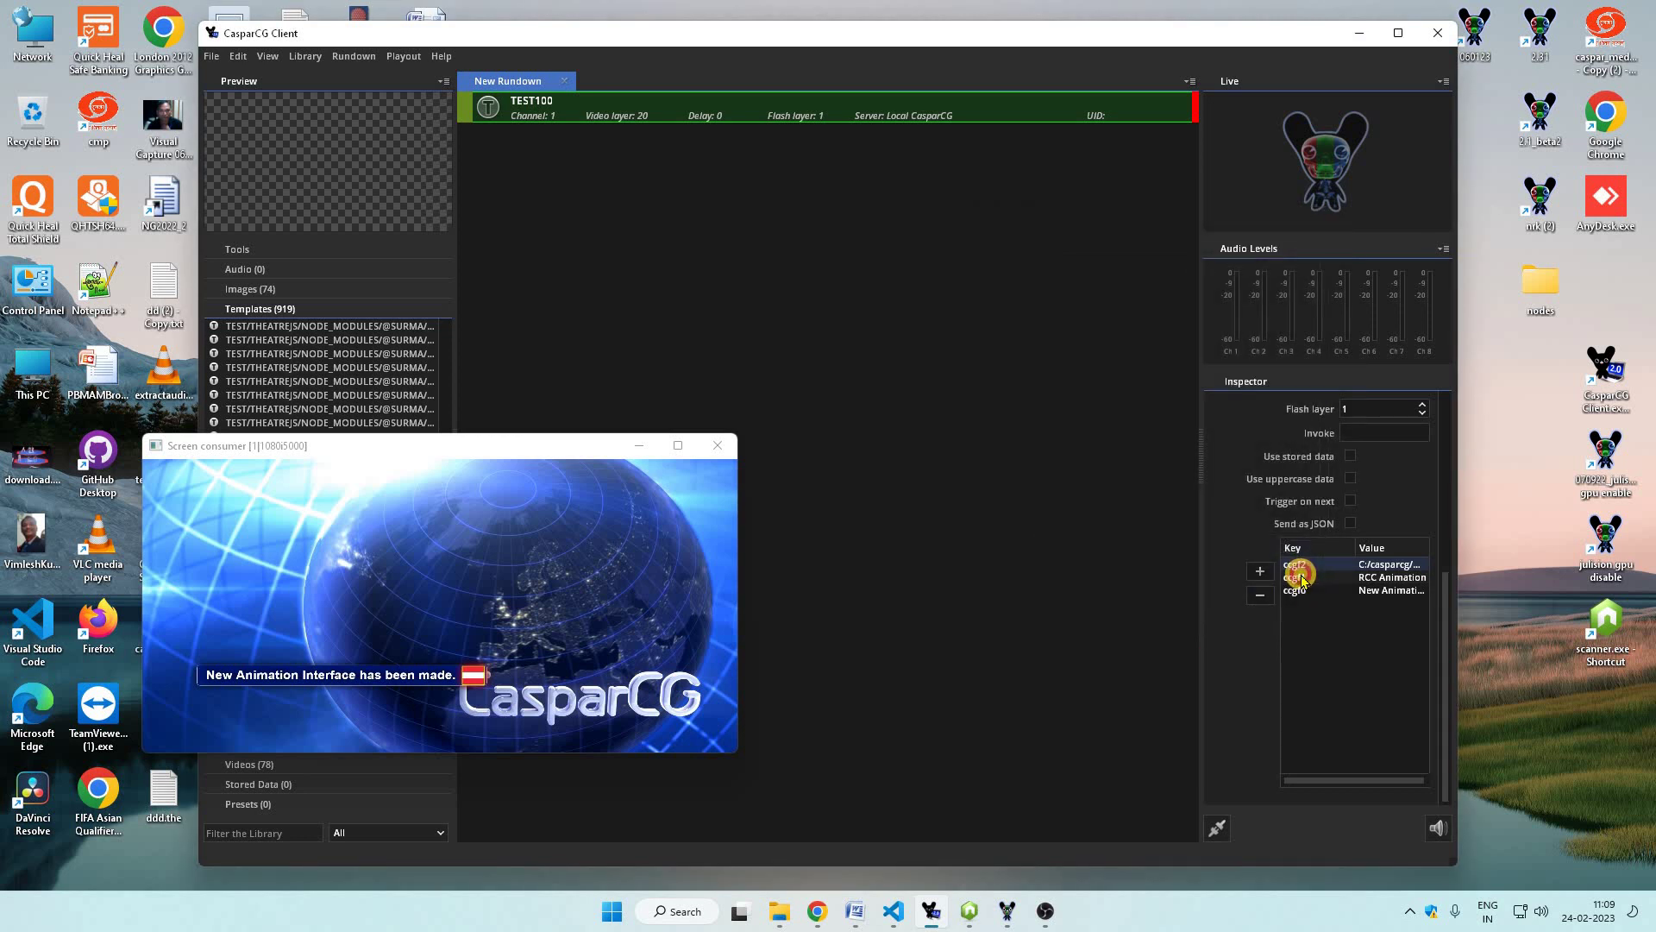
{"action": "double_click", "coordinate": [1298, 577]}
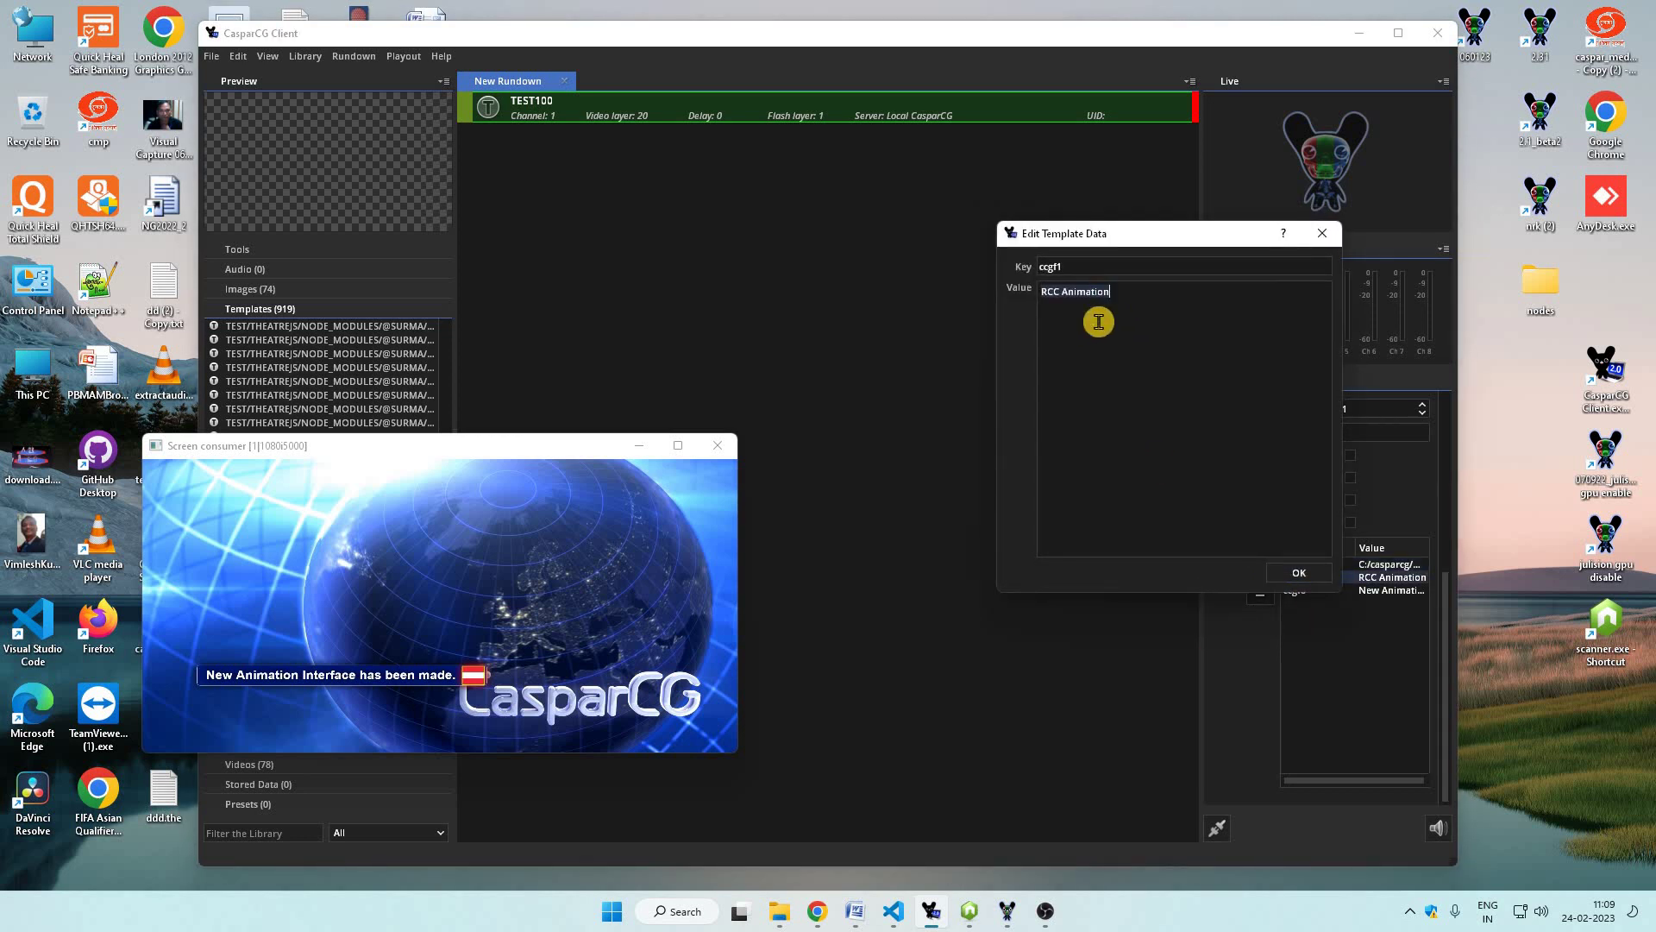
{"action": "left_click", "coordinate": [1289, 576]}
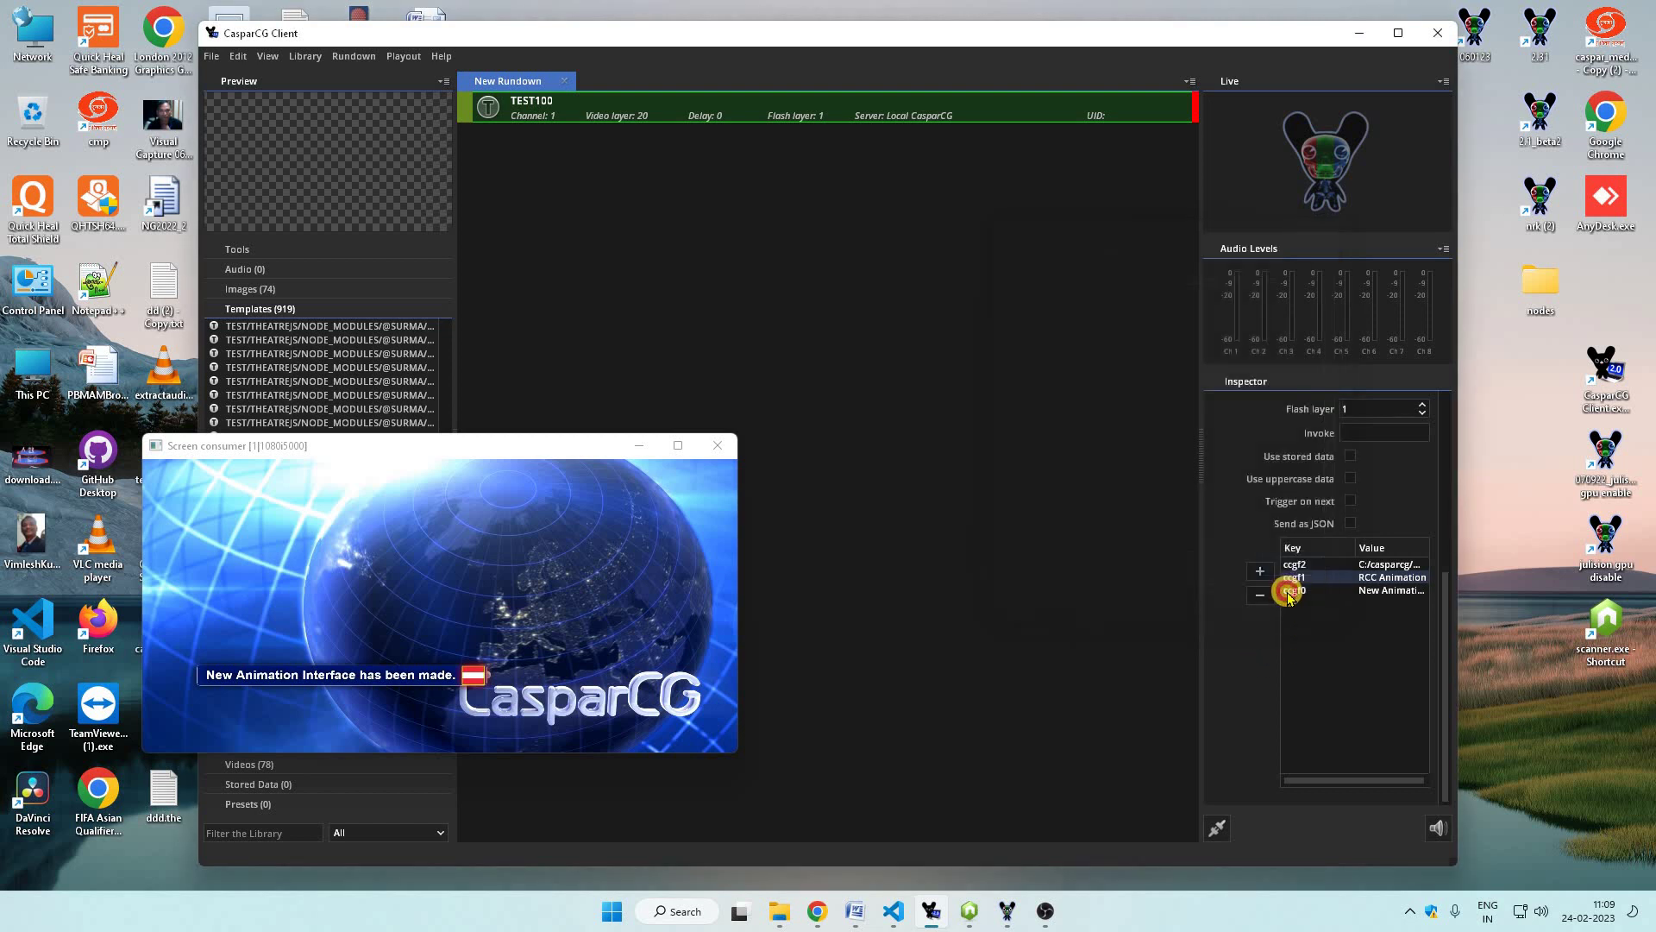
{"action": "double_click", "coordinate": [1288, 592]}
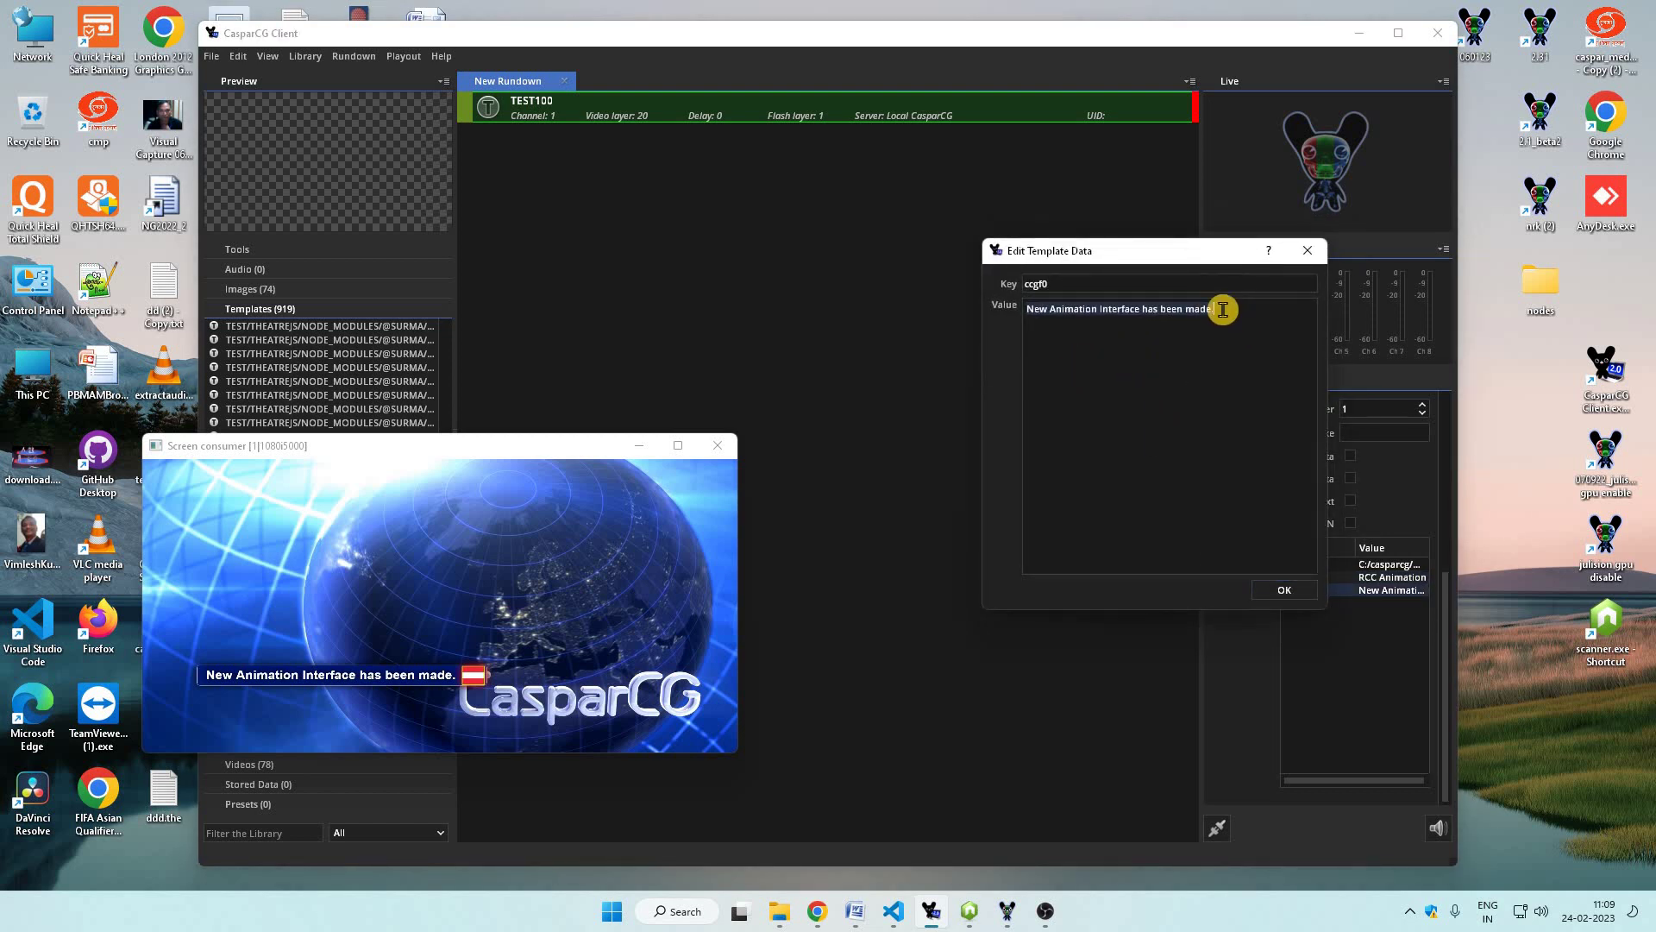
{"action": "left_click", "coordinate": [1276, 591]}
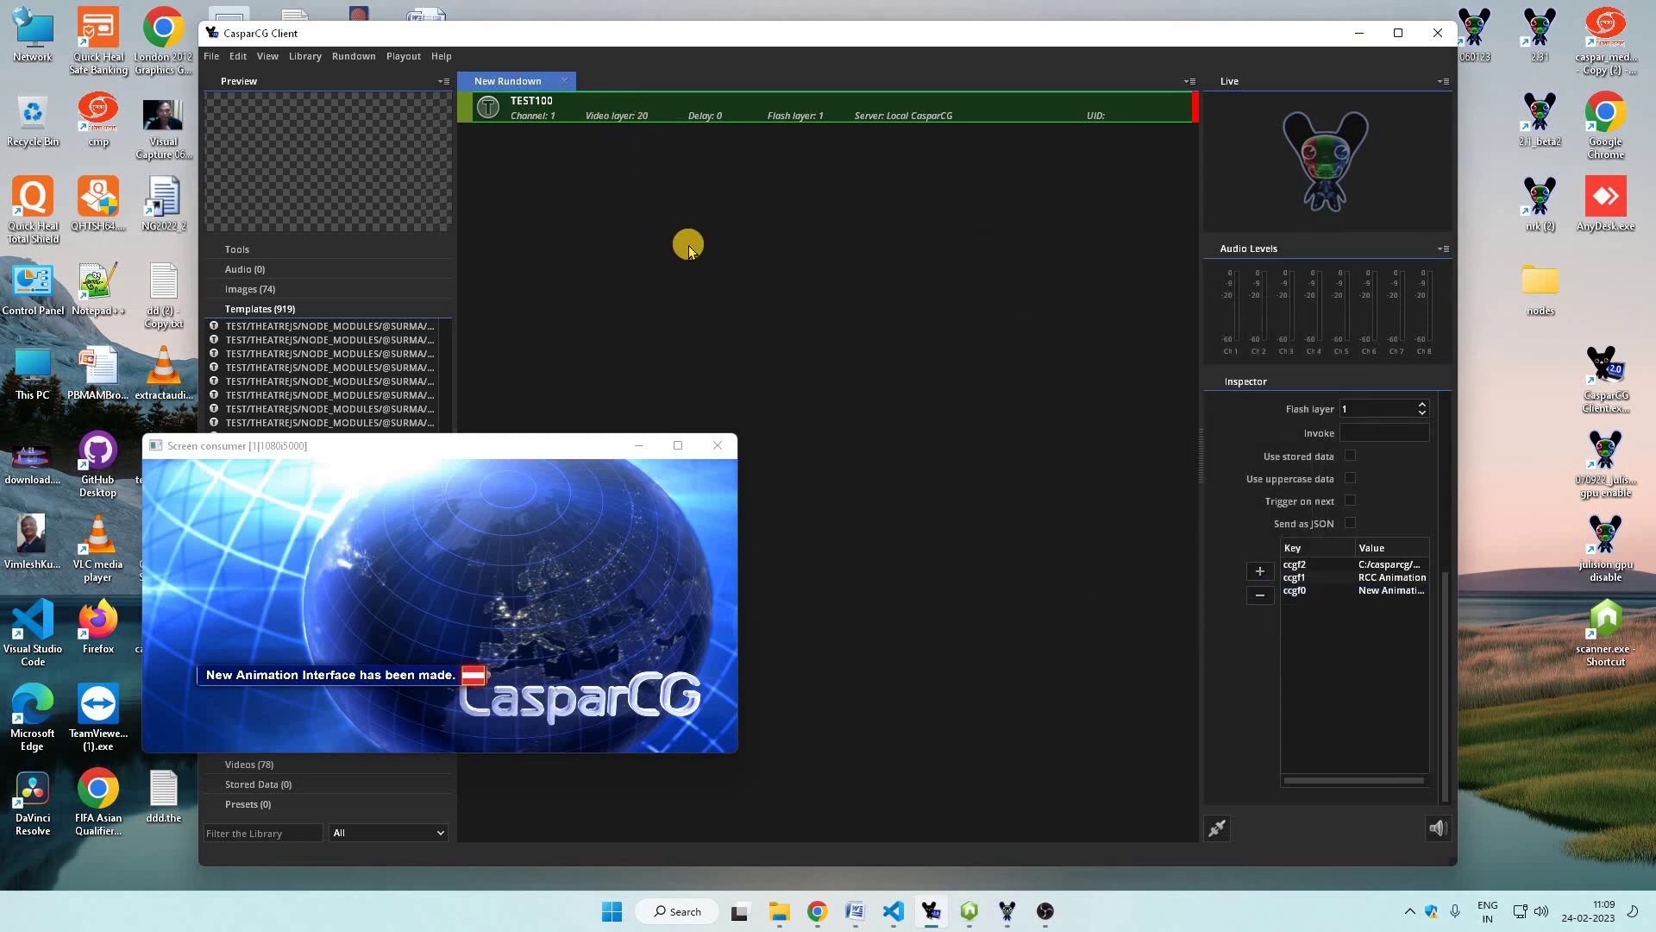
- Set the ccgf0 value to "New Animation Interface has been made." repeated twice, and replay the updated TEST100 template
{"action": "double_click", "coordinate": [1310, 589]}
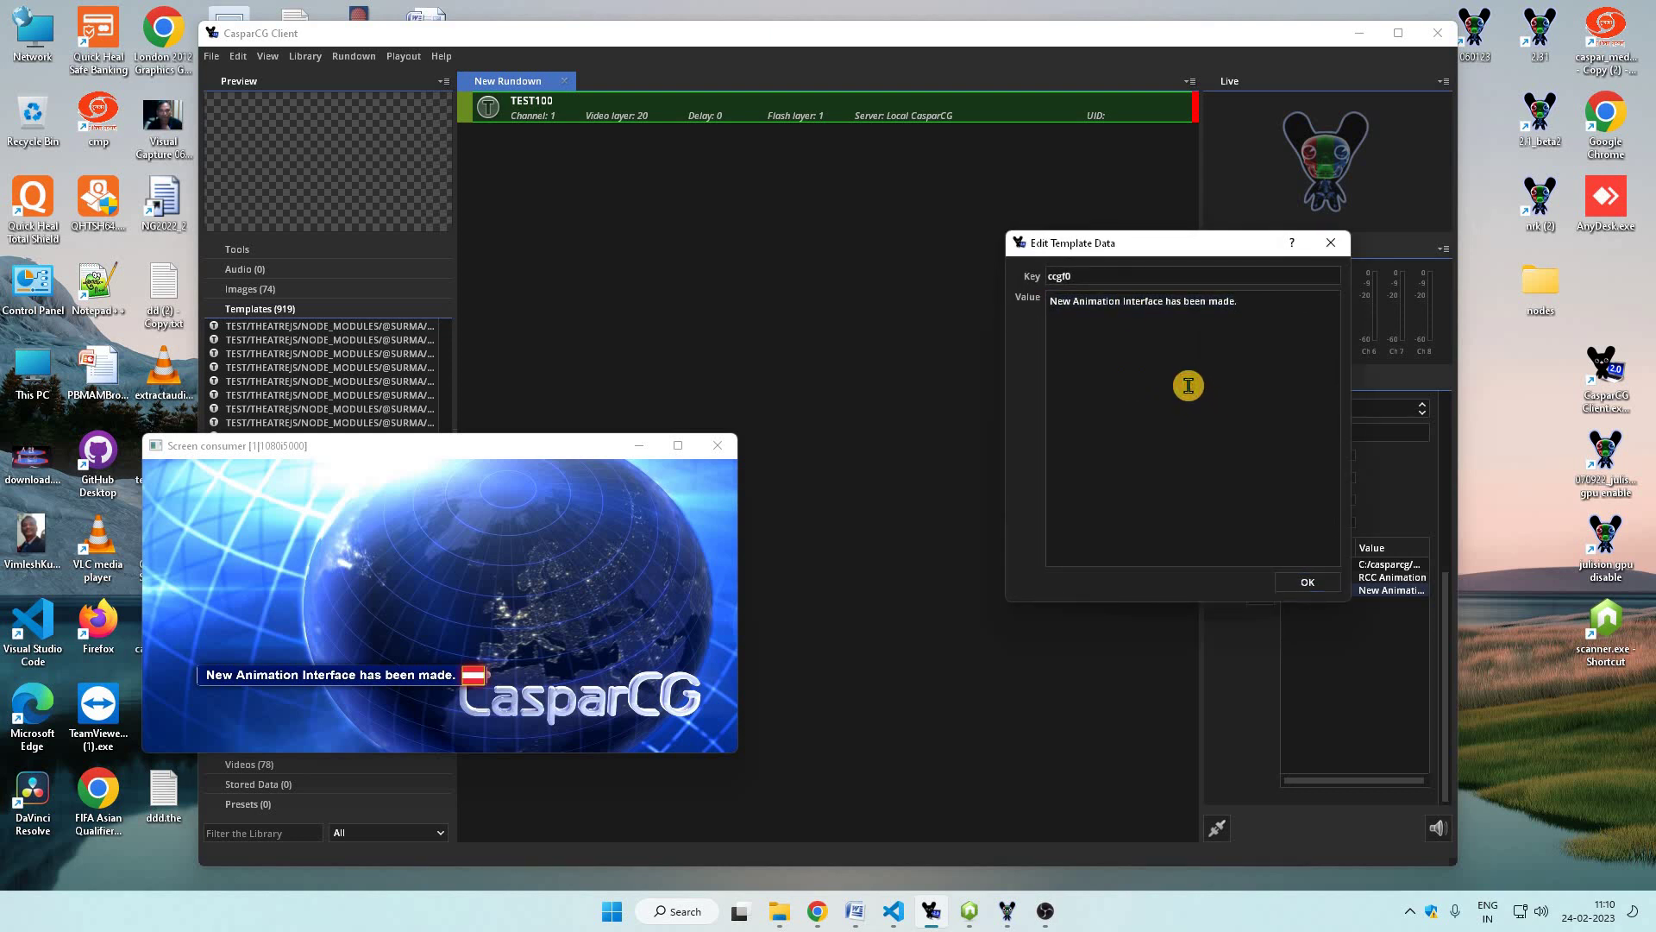
{"action": "key", "text": "ctrl+a"}
{"action": "key", "text": "ctrl+c"}
{"action": "left_click", "coordinate": [1280, 416]}
{"action": "key", "text": "ctrl+v"}
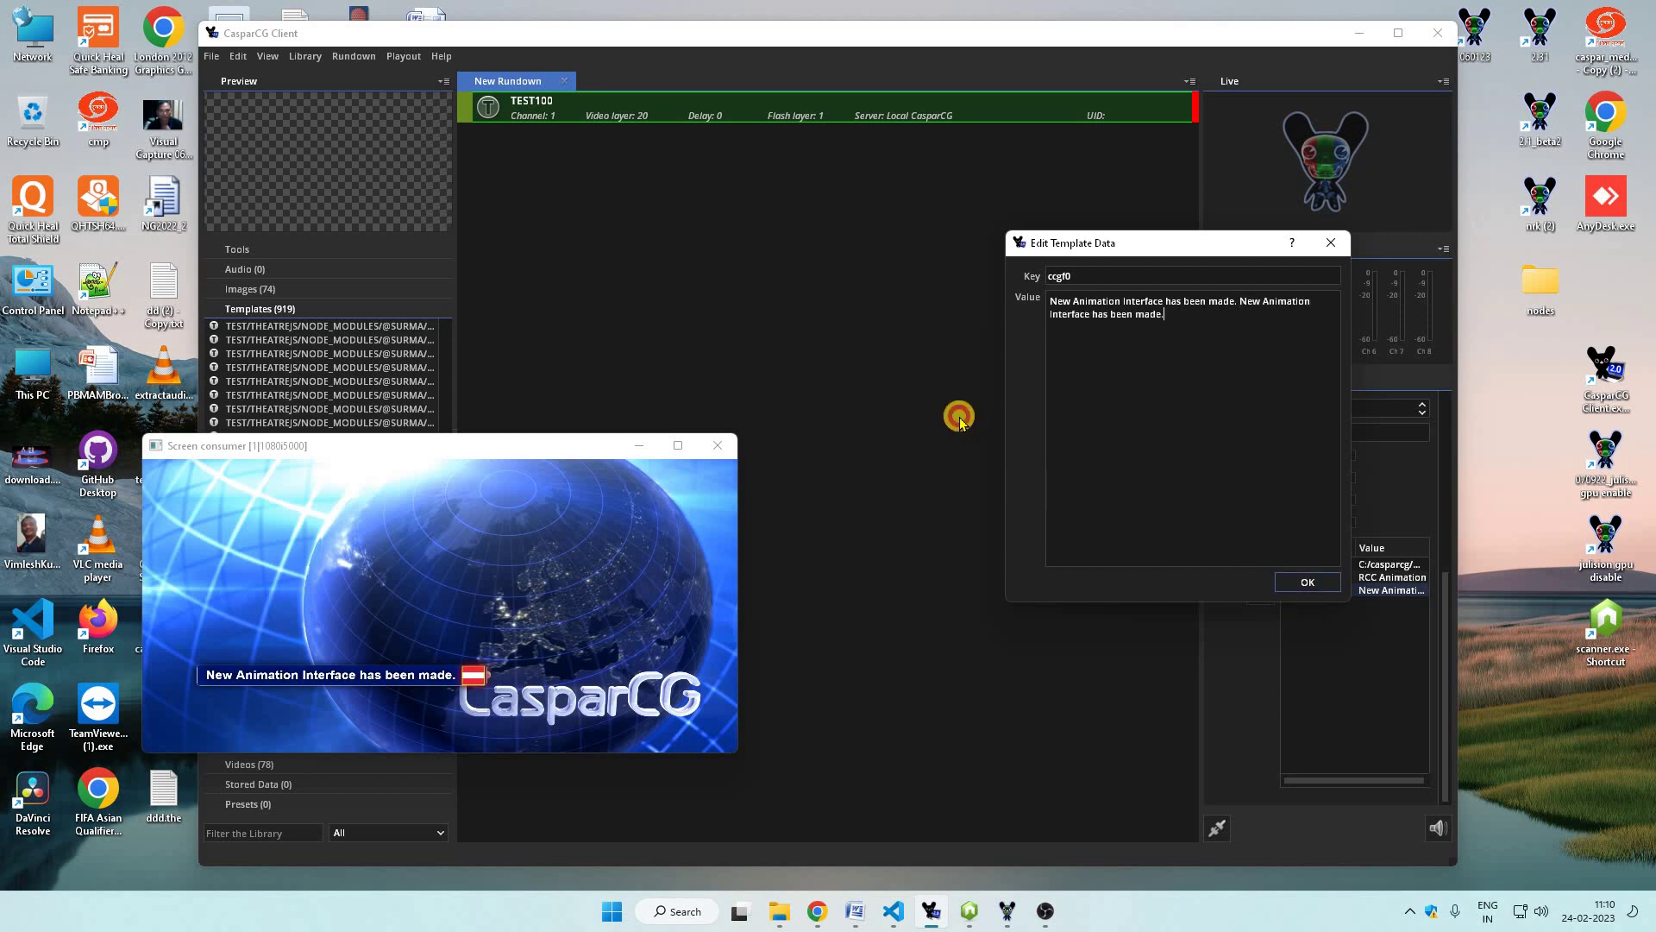
{"action": "key", "text": "Return"}
{"action": "left_click", "coordinate": [636, 109]}
{"action": "key", "text": "F6"}
{"action": "key", "text": "F2"}
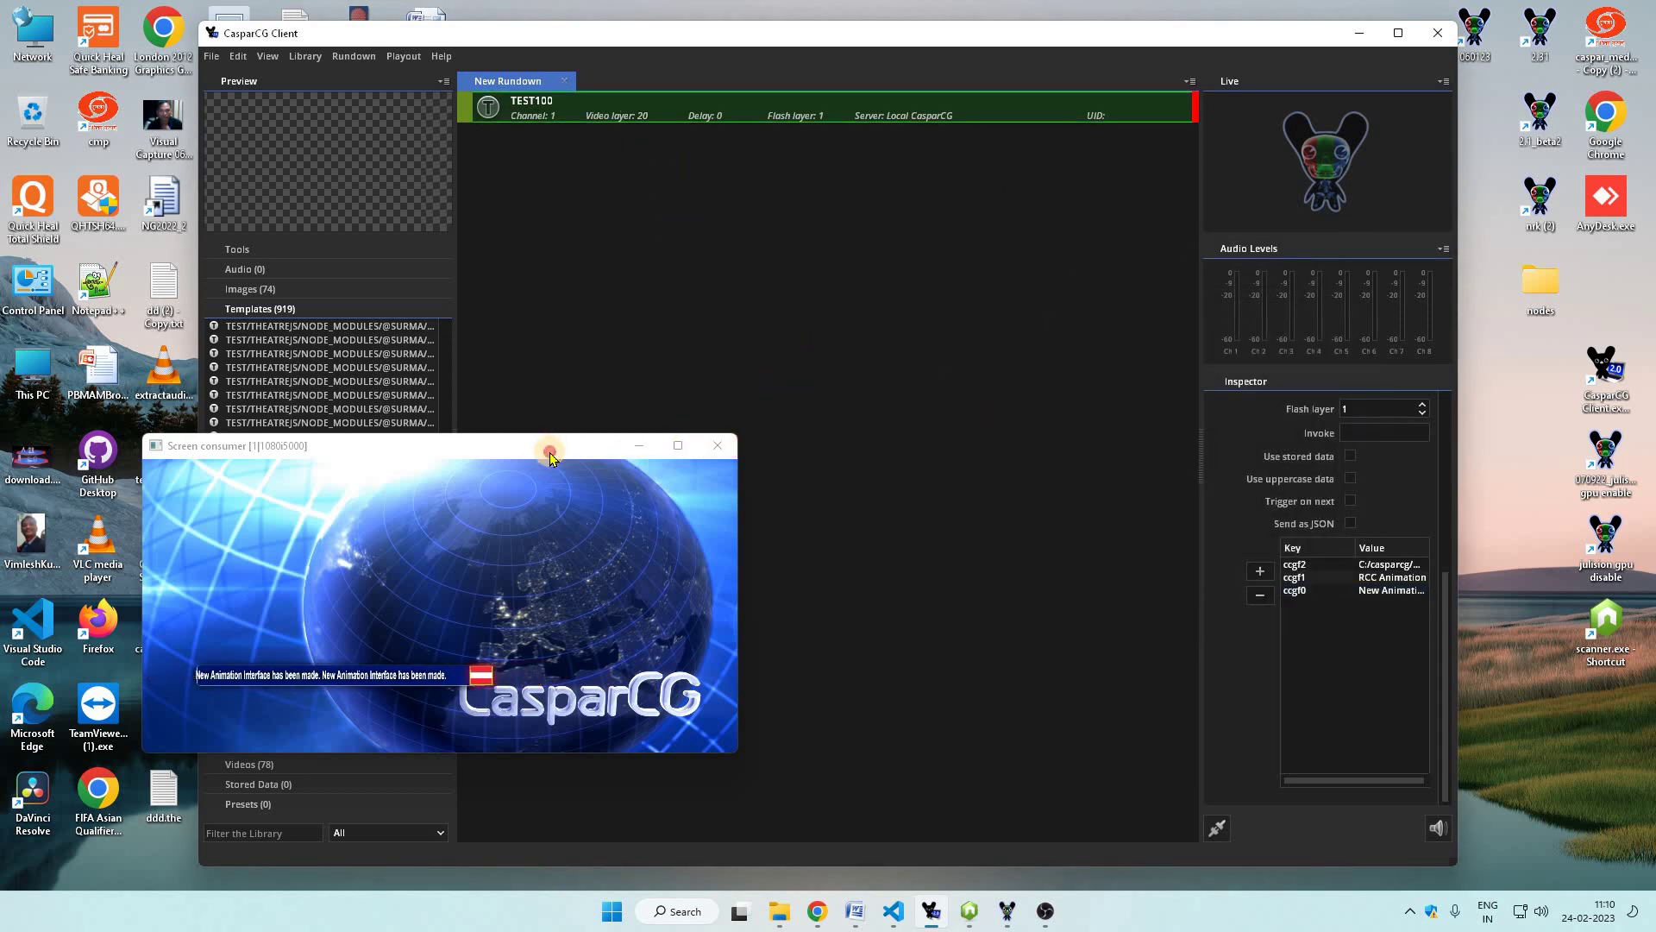
{"action": "double_click", "coordinate": [631, 667]}
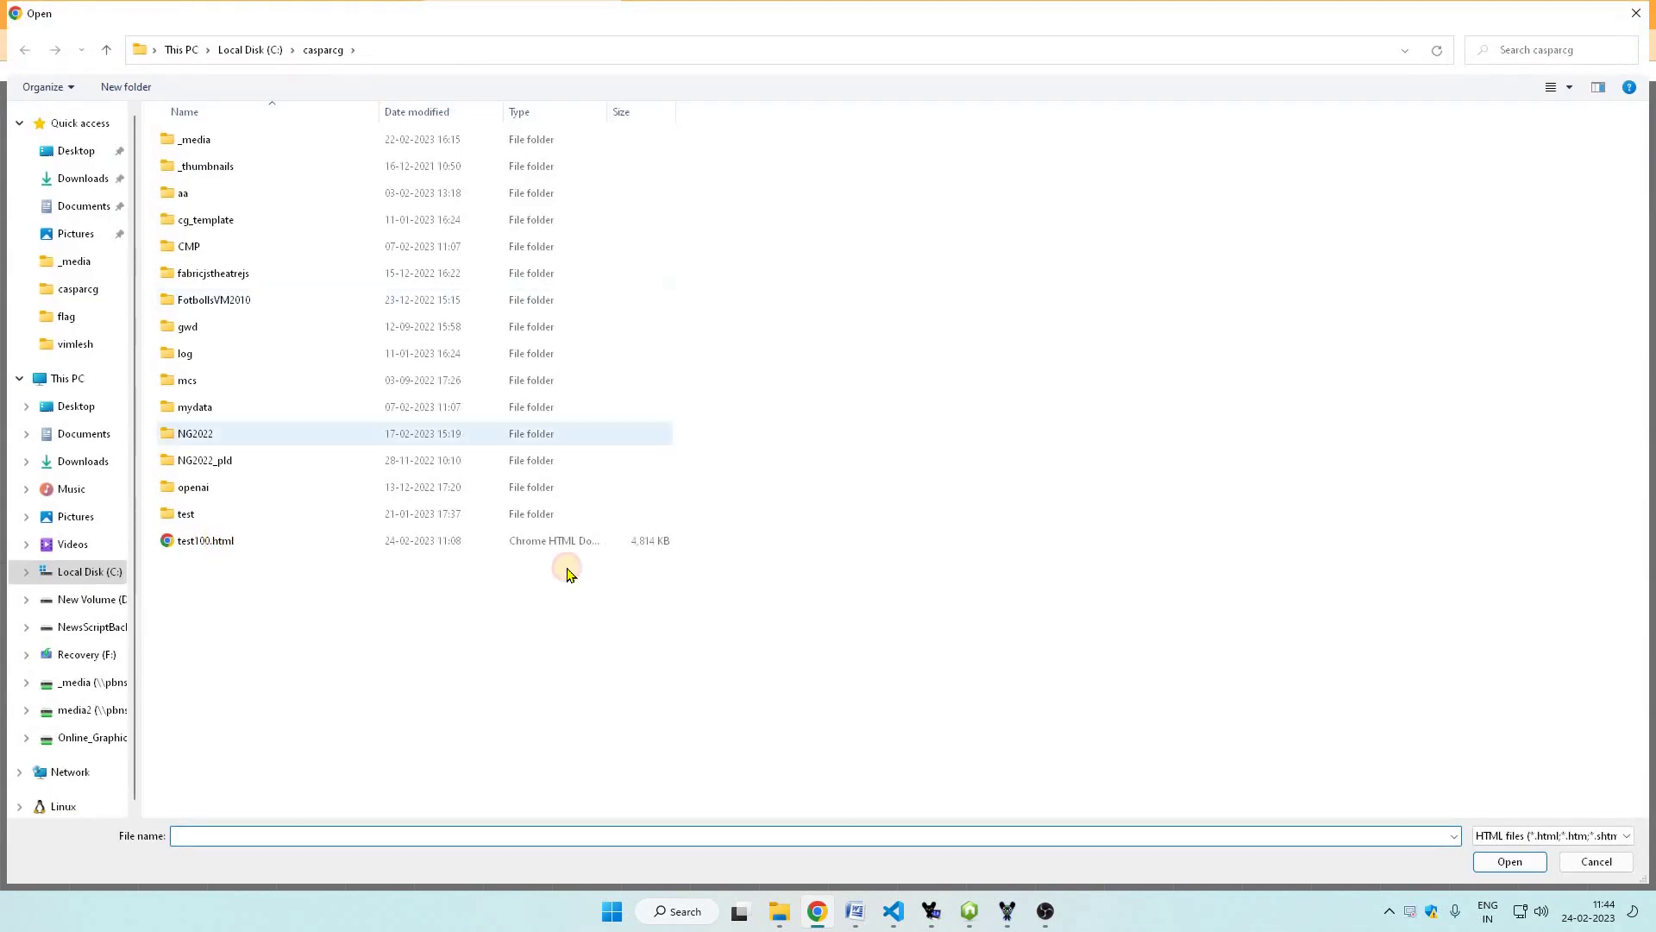
- Import test100.html from the casparcg folder into the Web Animator and preview the ccgf2 object's animation on the timeline
{"action": "key", "text": "Escape"}
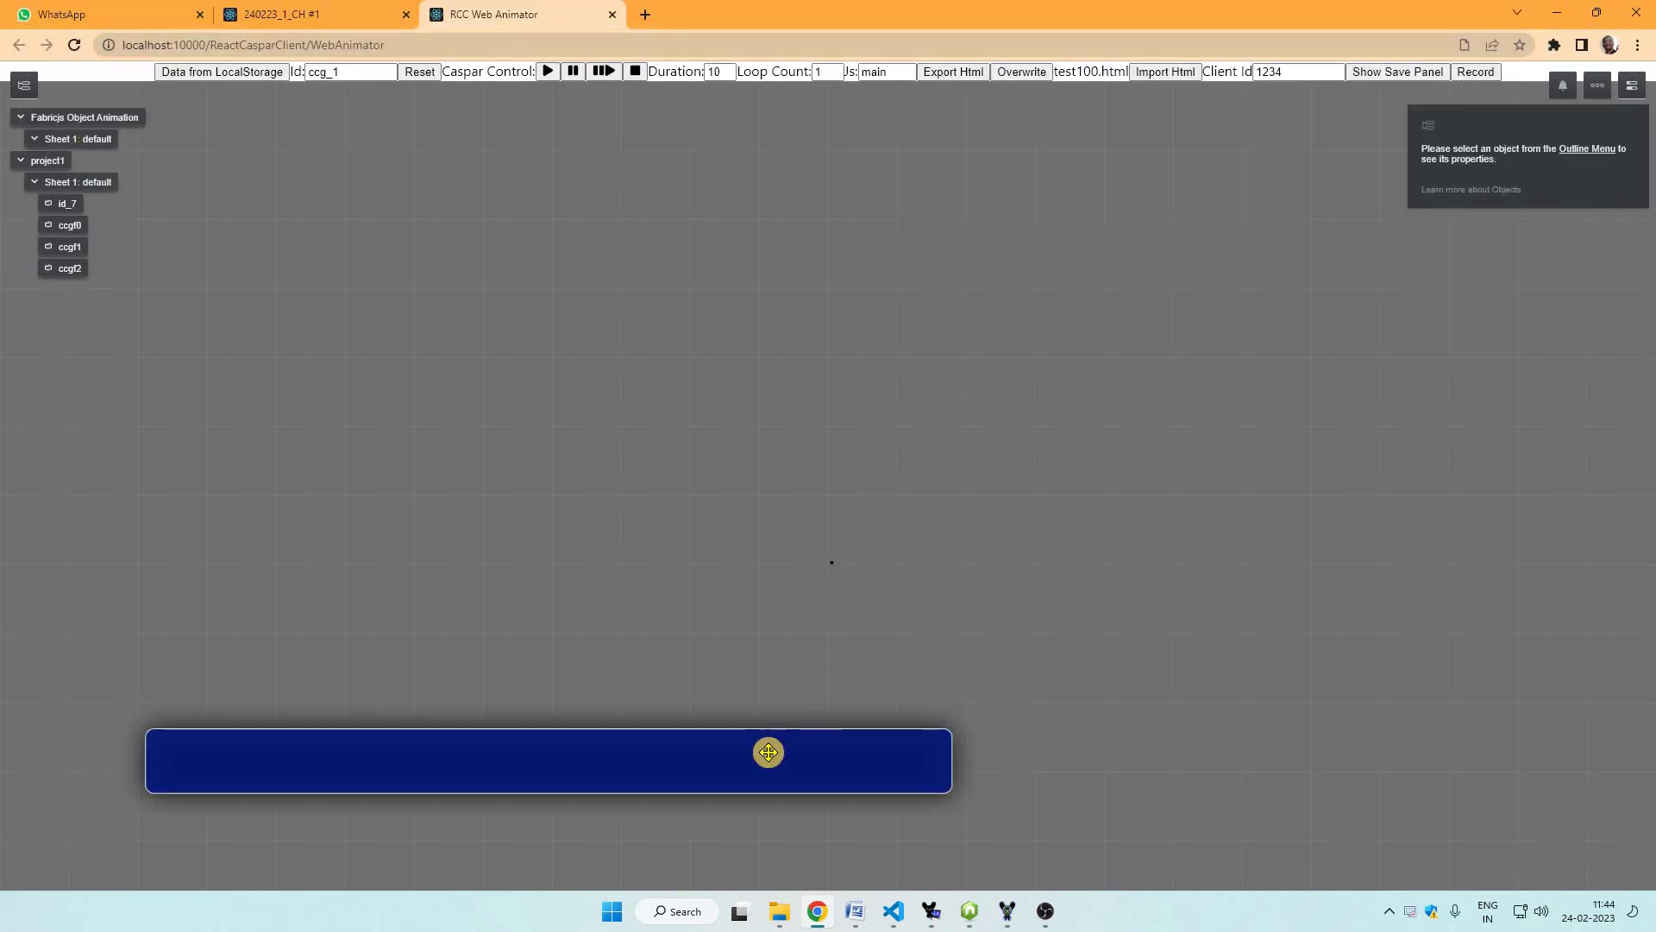
{"action": "left_click", "coordinate": [60, 252]}
{"action": "left_click_drag", "start_coordinate": [405, 561], "coordinate": [574, 573]}
{"action": "key", "text": "space"}
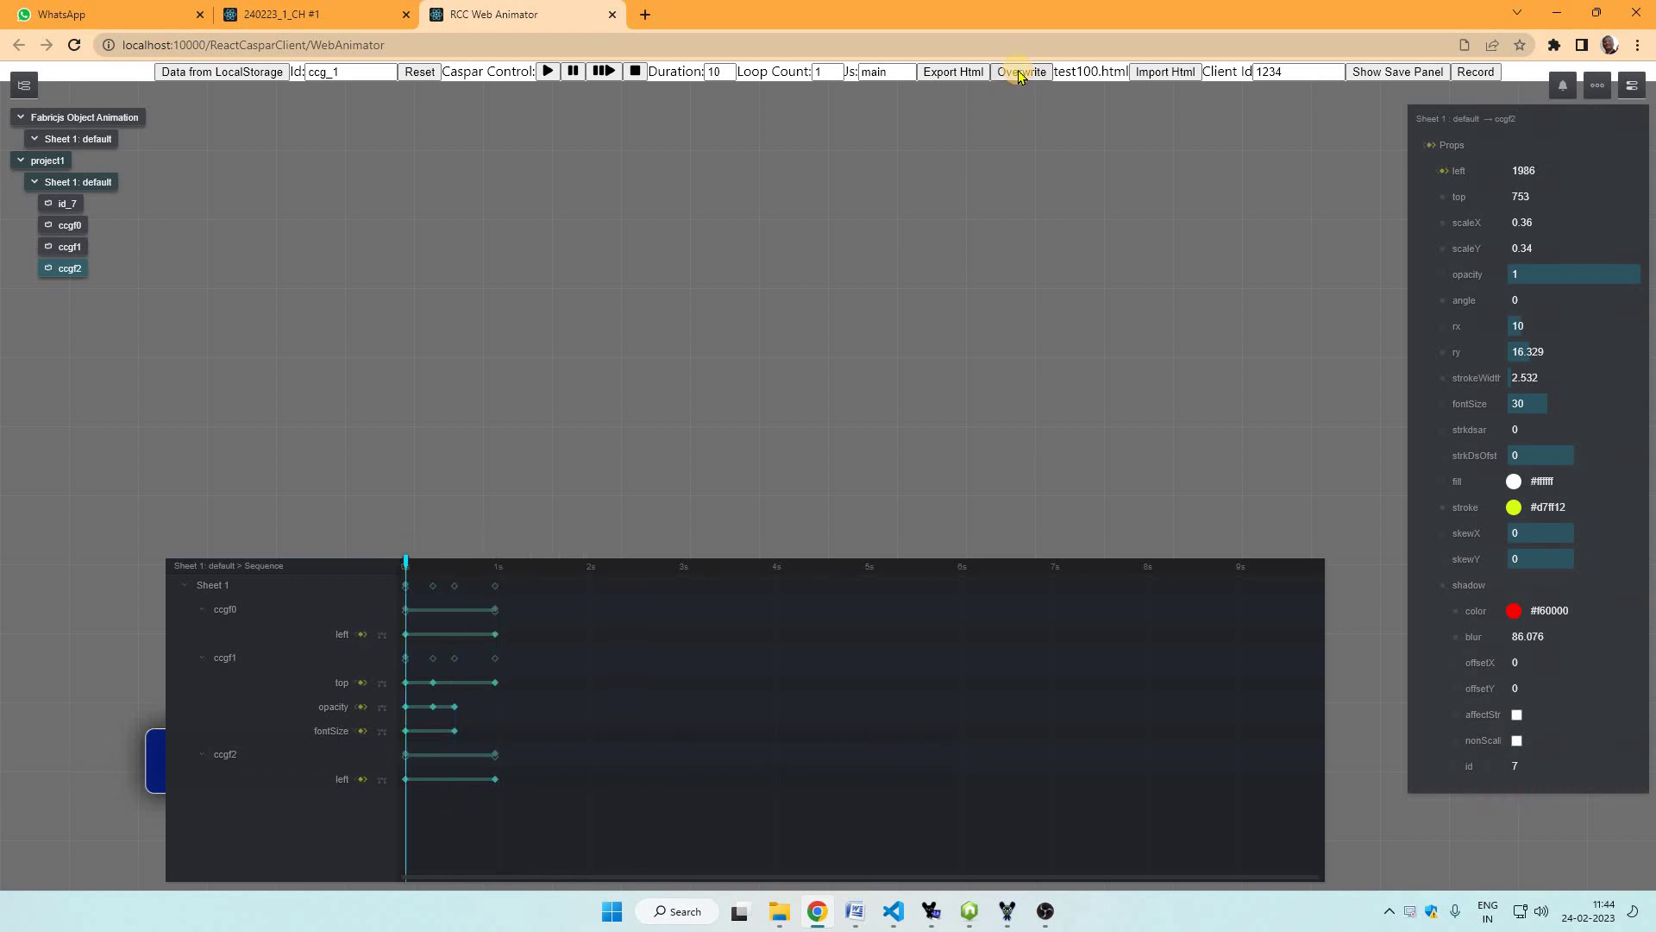
- Overwrite test100.html with the current animation
{"action": "left_click", "coordinate": [1019, 74]}
{"action": "left_click", "coordinate": [850, 157]}
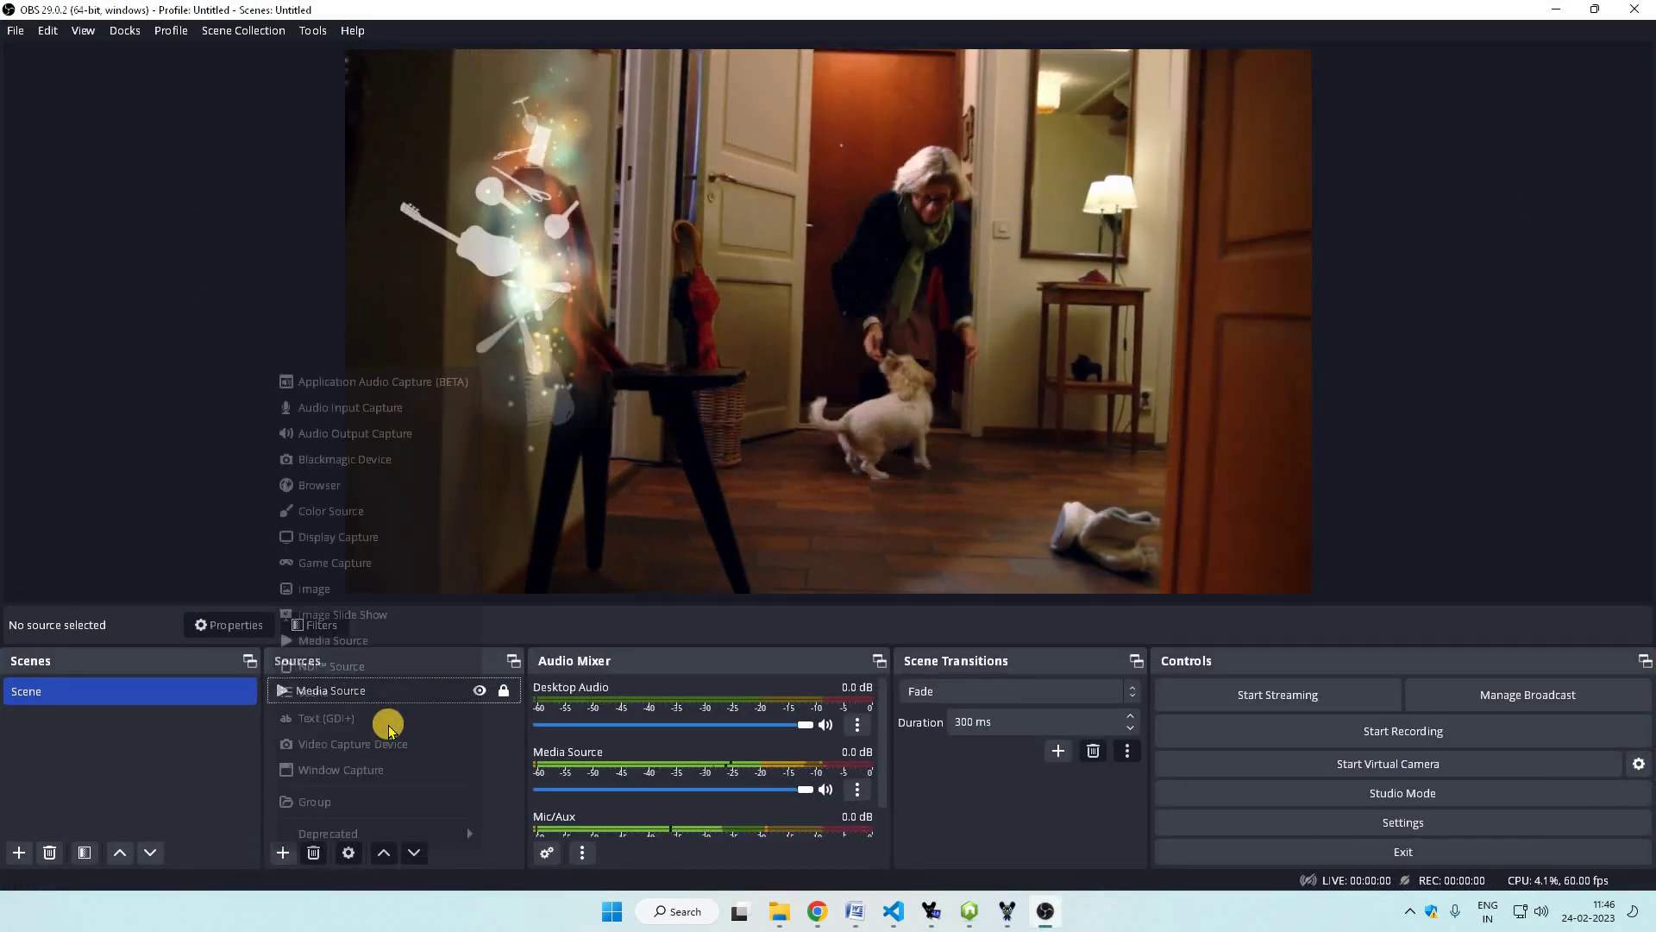
- In OBS, add a new Browser source named Browser and replace its default URL with the copied address
{"action": "key", "text": "Return"}
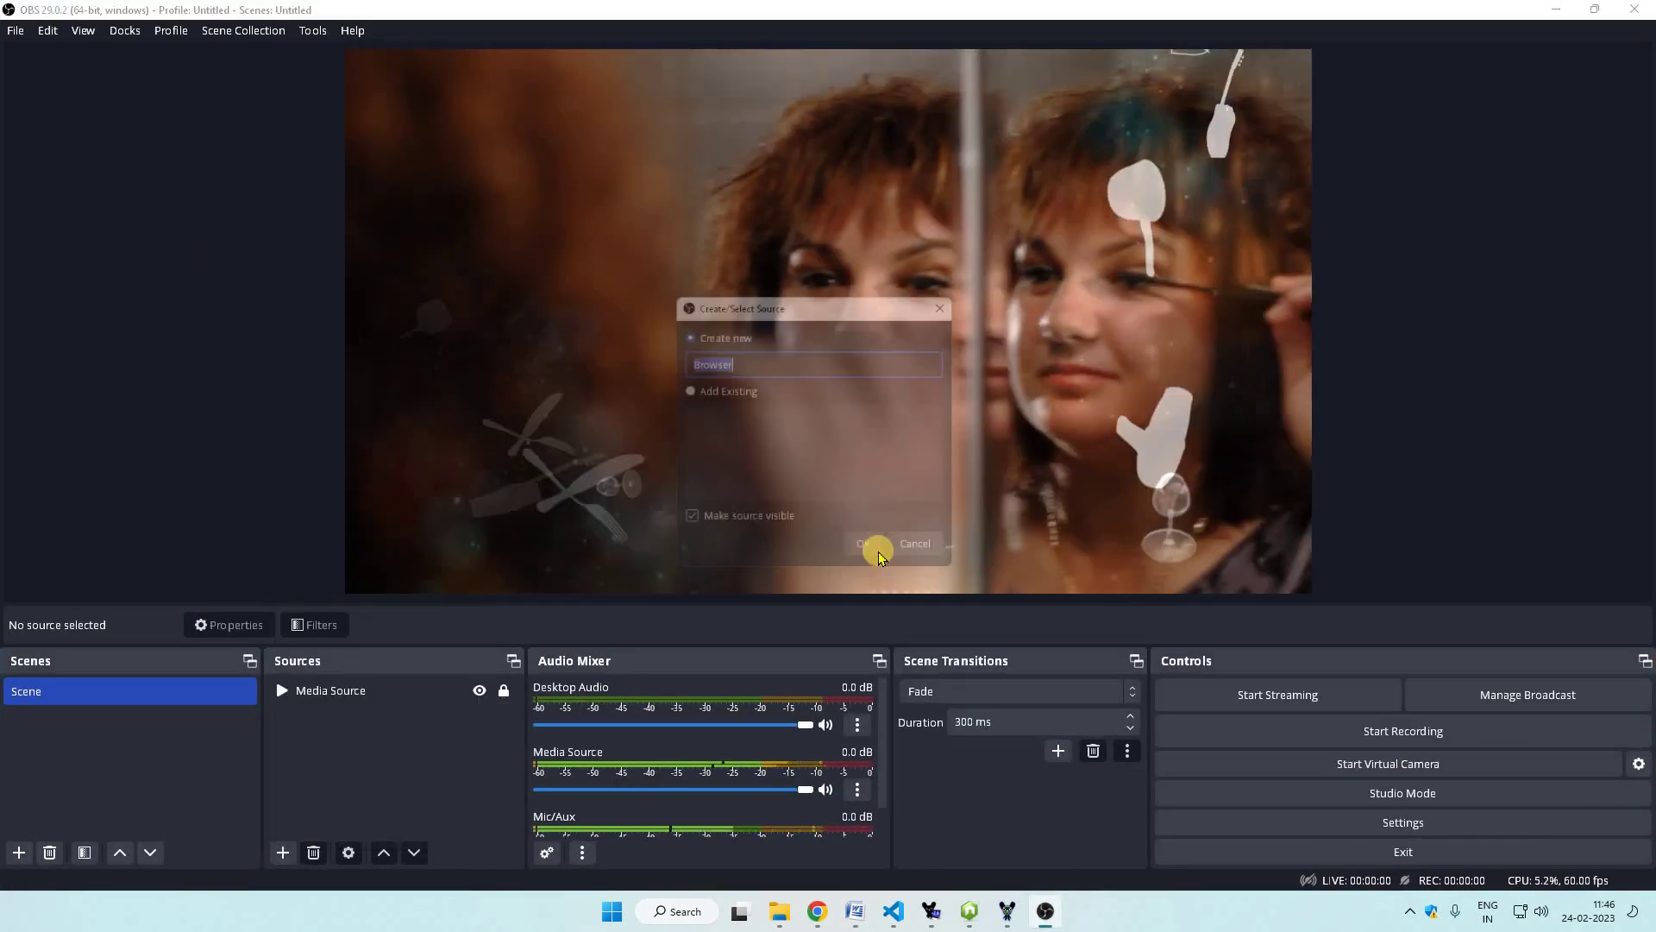
{"action": "left_click", "coordinate": [872, 553]}
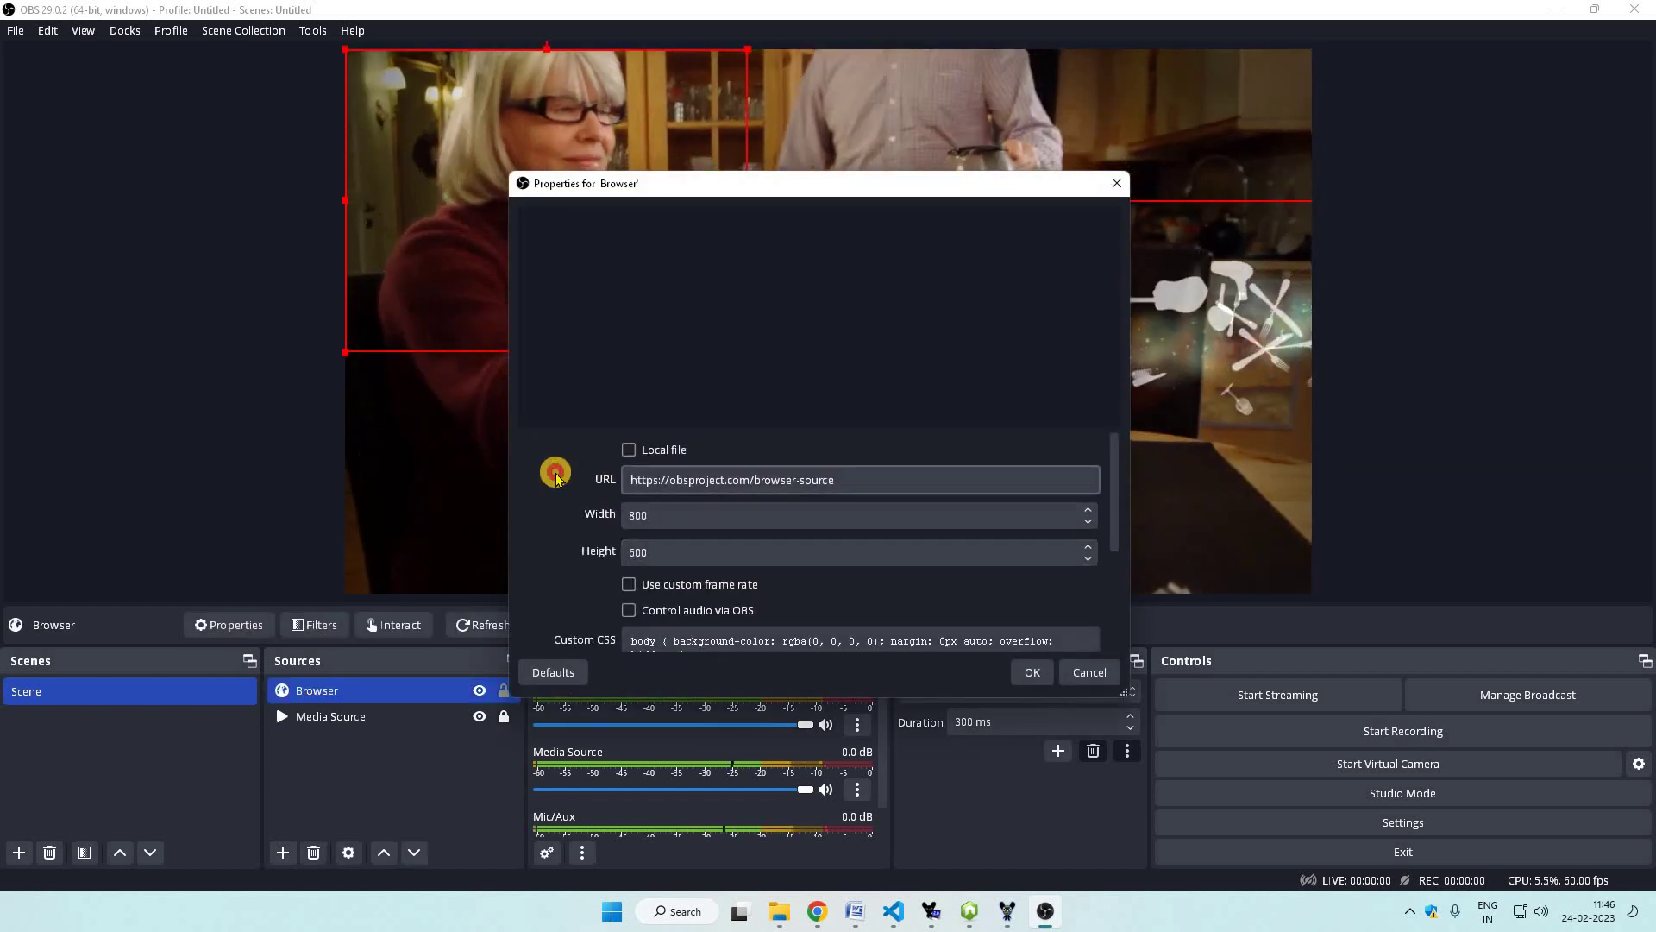
{"action": "left_click_drag", "start_coordinate": [628, 480], "coordinate": [939, 492]}
{"action": "key", "text": "ctrl+v"}
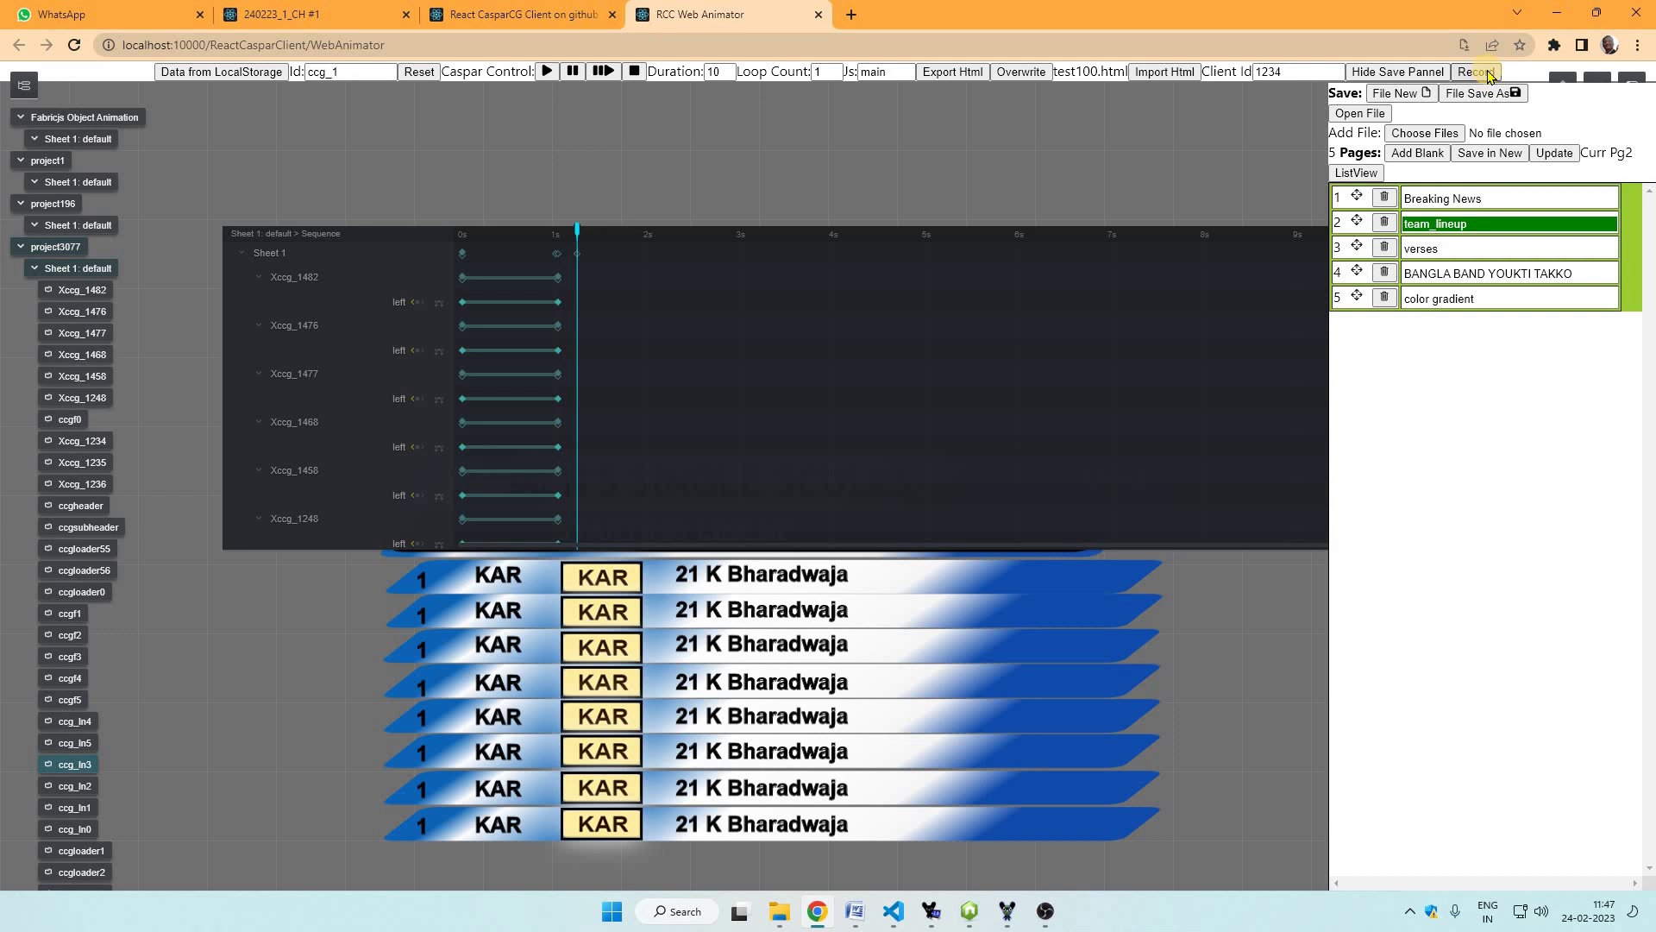
- Switch to the RCC Web Animator in Chrome and start recording the team_lineup page's animation
{"action": "left_click", "coordinate": [1477, 72]}
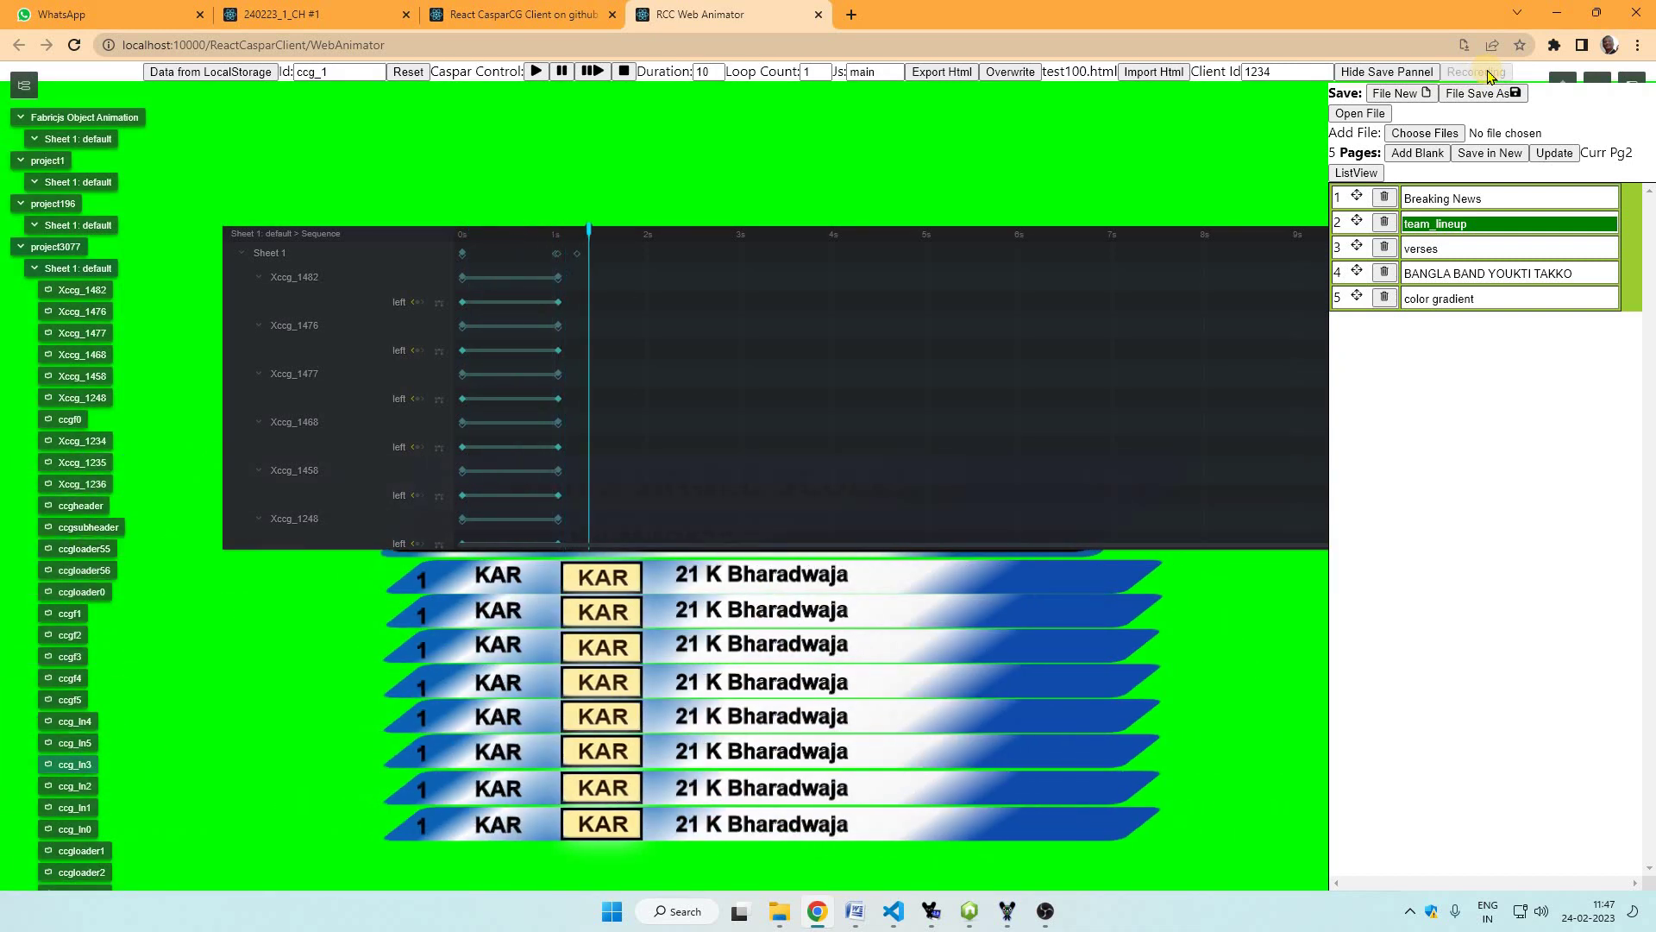